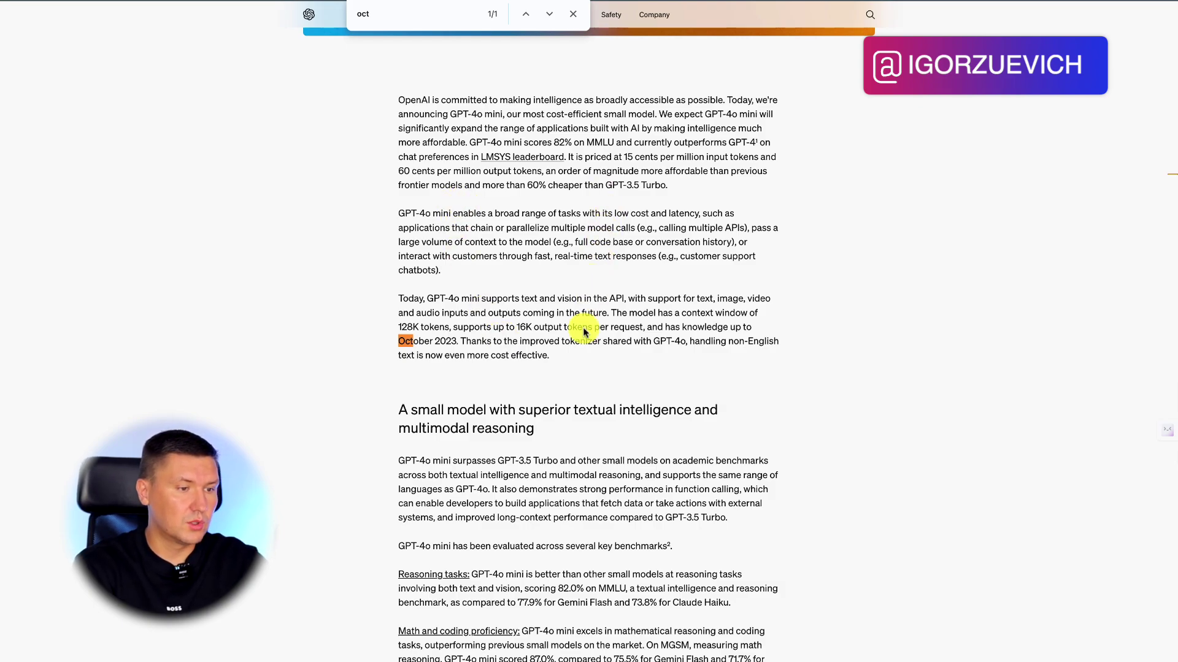
Skim the GPT-4o mini announcement, return to its beginning and close the in-page search for "oct".
{"action": "scroll", "coordinate": [583, 371], "scroll_direction": "down", "scroll_amount": 10}
{"action": "scroll", "coordinate": [583, 371], "scroll_direction": "down", "scroll_amount": 5}
{"action": "key", "text": "Home"}
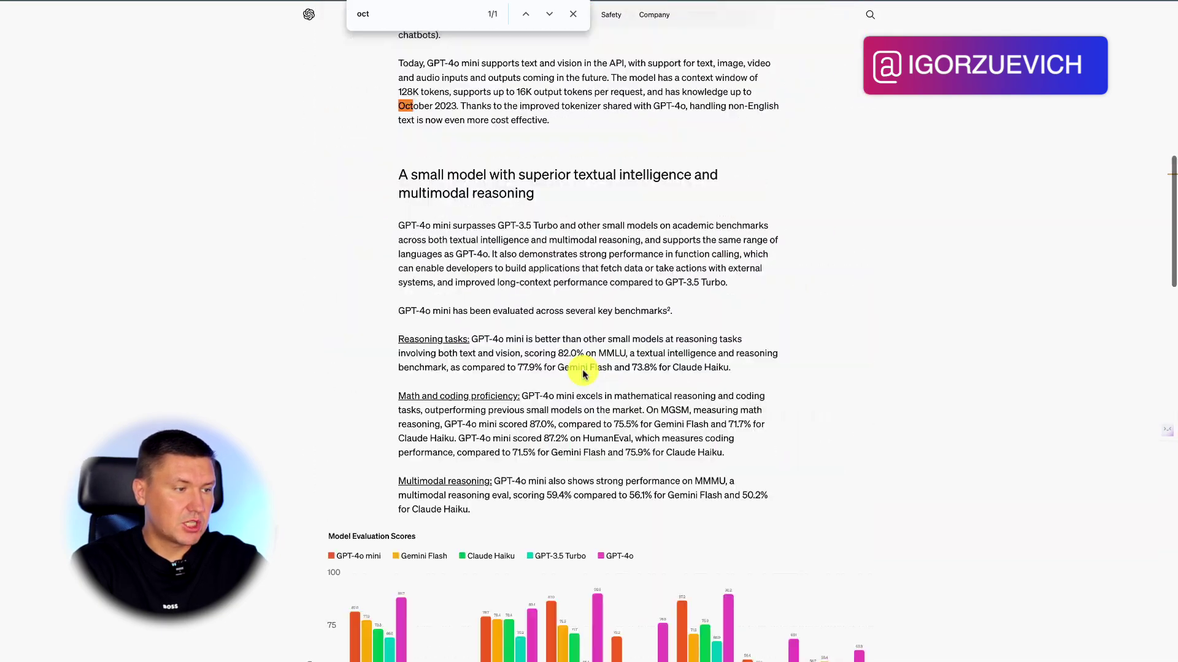
{"action": "key", "text": "End"}
{"action": "key", "text": "Home"}
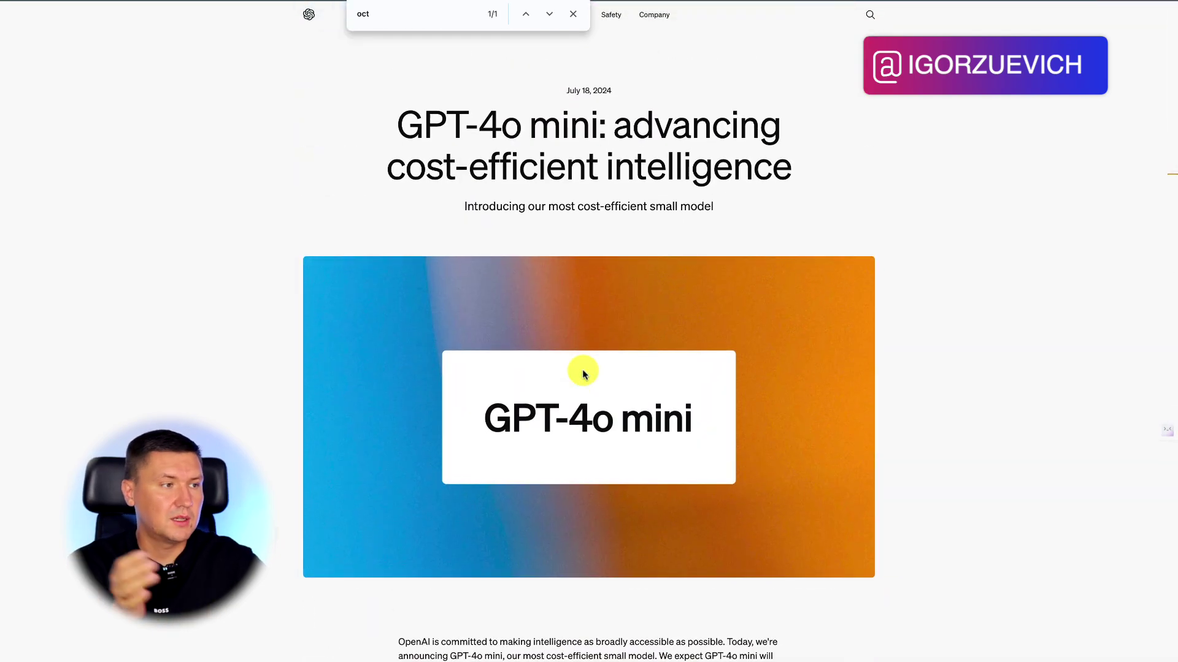
{"action": "left_click", "coordinate": [573, 15]}
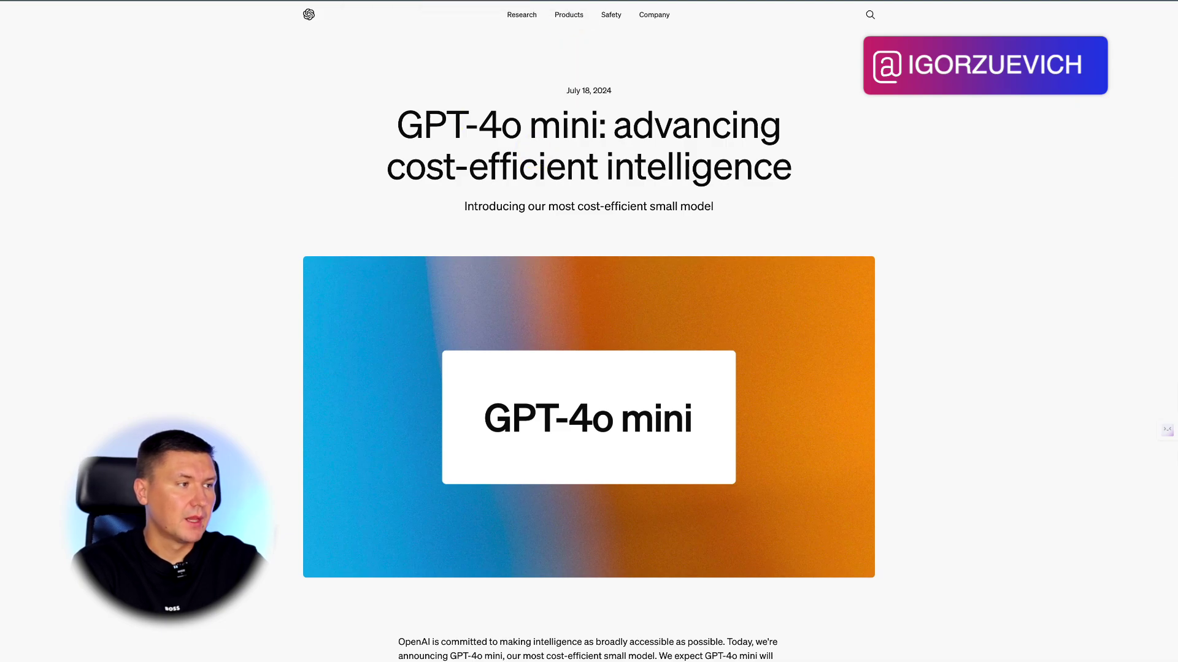
Switch to ChatGPT and enter the Russian prompt for a short, captivating social-media ad description of a personalized nutrition and workout planning app.
{"action": "key", "text": "ctrl+Tab"}
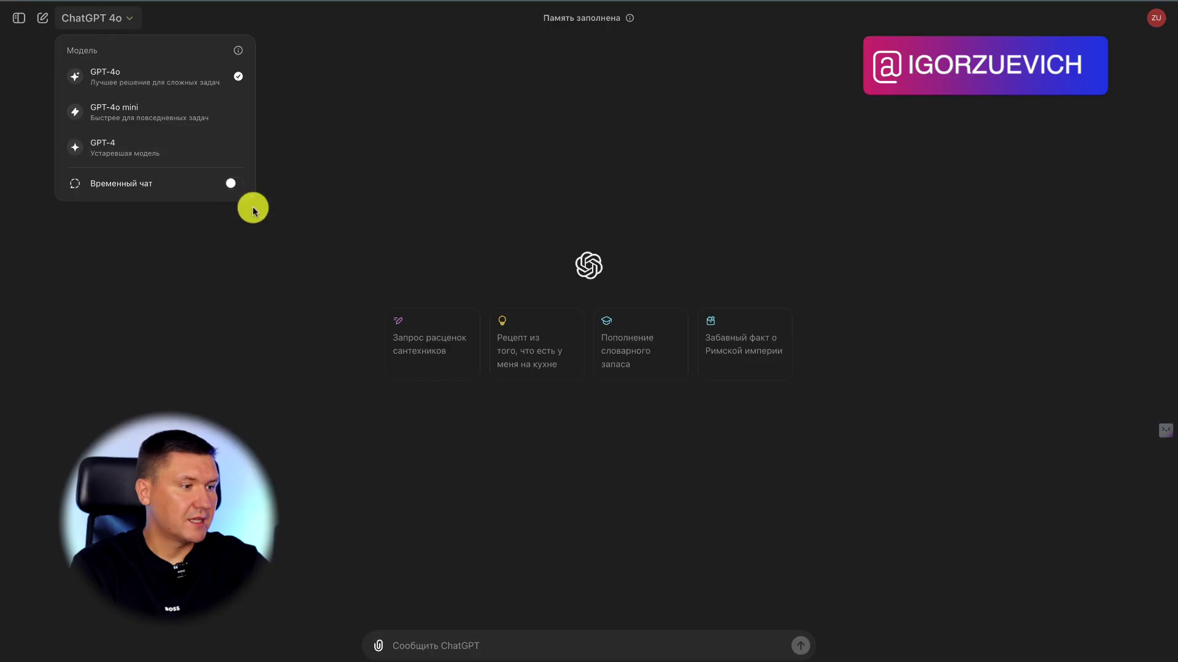
{"action": "left_click", "coordinate": [393, 173]}
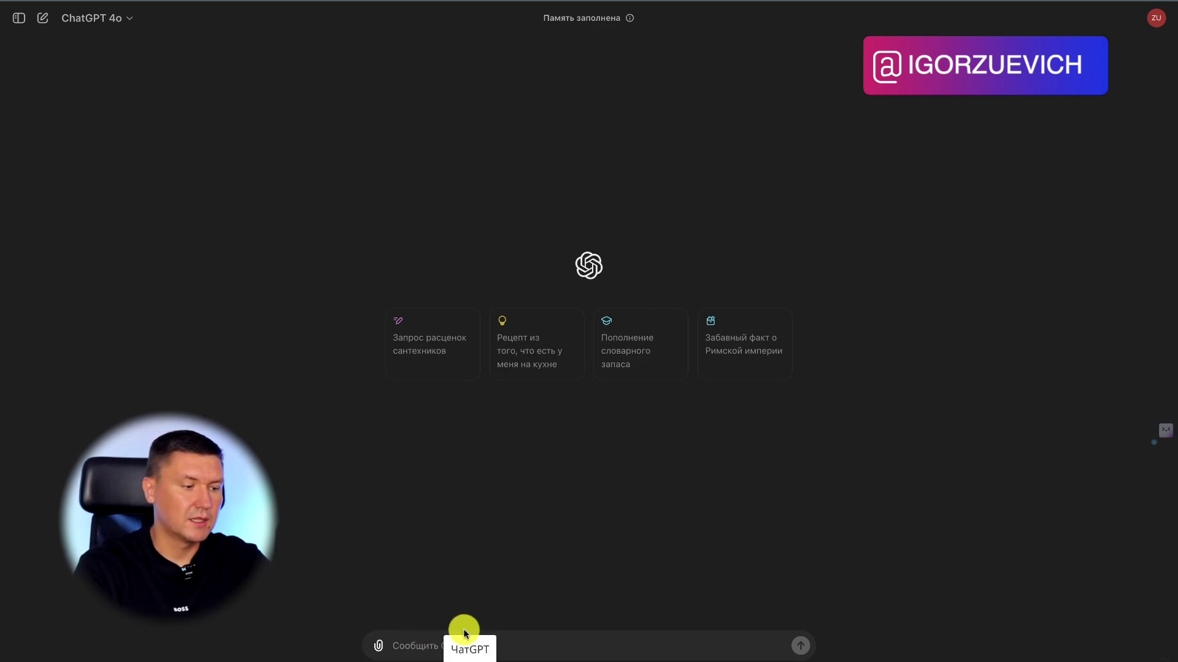
{"action": "left_click", "coordinate": [441, 649]}
{"action": "type", "text": "Вы запускаете инновационное мобильное приложение для персонализированного планирования питания и тренировок. Напишите краткое, но захватывающее описание продукта для рекламы в социальных сетях. Подчеркните ключевые преимущества, такие как ИИ-адаптация планов под индивидуальные потребности, интеграция с фитнес-трекерами и возможность виртуальных консультаций с экспертами."}
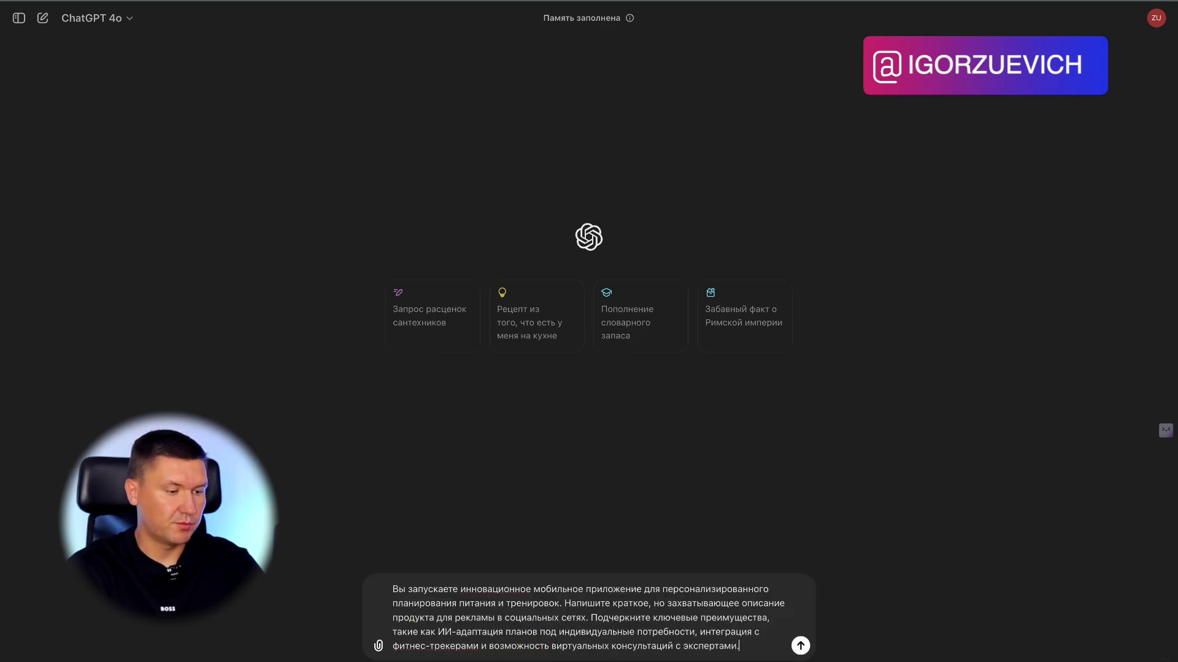
Switch to Telegram, look through the prompts in the "База PROMPTS" topic around the #маркетинг prompt, and return to ChatGPT.
{"action": "left_click", "coordinate": [730, 655]}
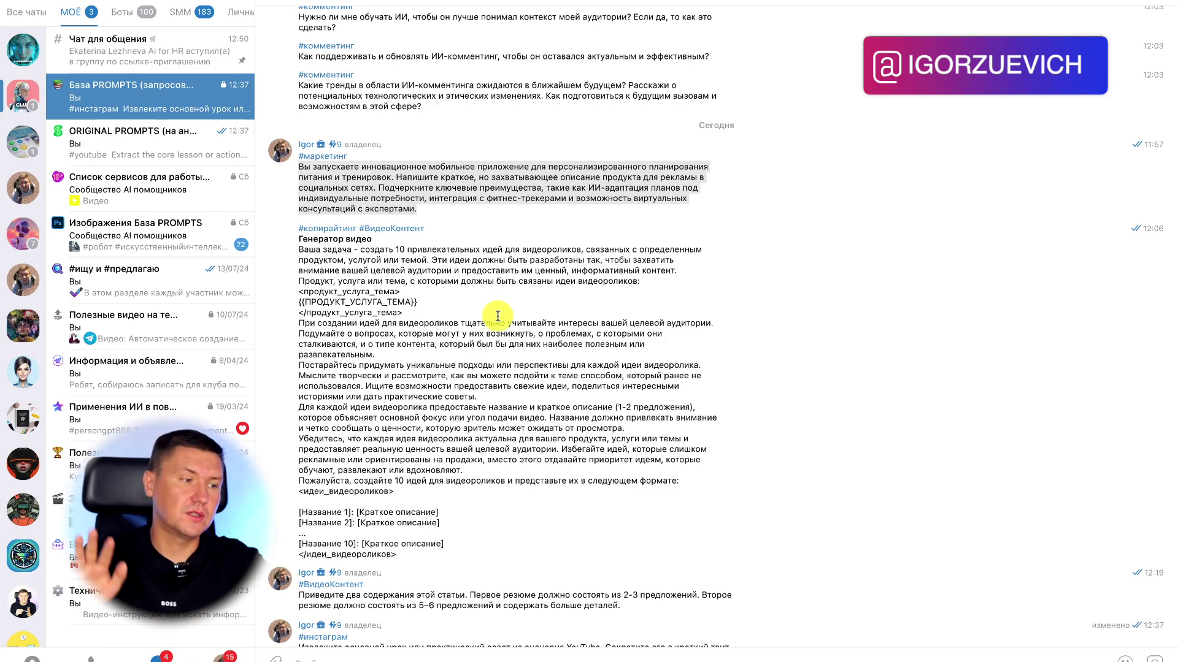
{"action": "scroll", "coordinate": [361, 255], "scroll_direction": "up", "scroll_amount": 3}
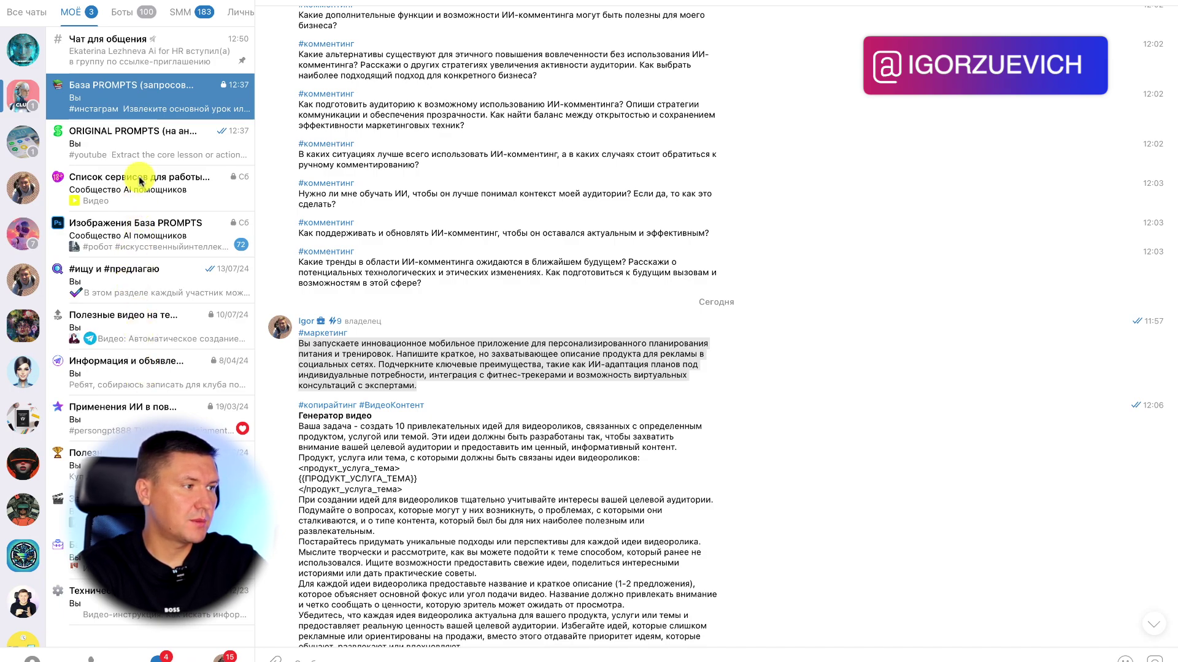
{"action": "scroll", "coordinate": [319, 225], "scroll_direction": "up", "scroll_amount": 2}
{"action": "scroll", "coordinate": [318, 225], "scroll_direction": "down", "scroll_amount": 1}
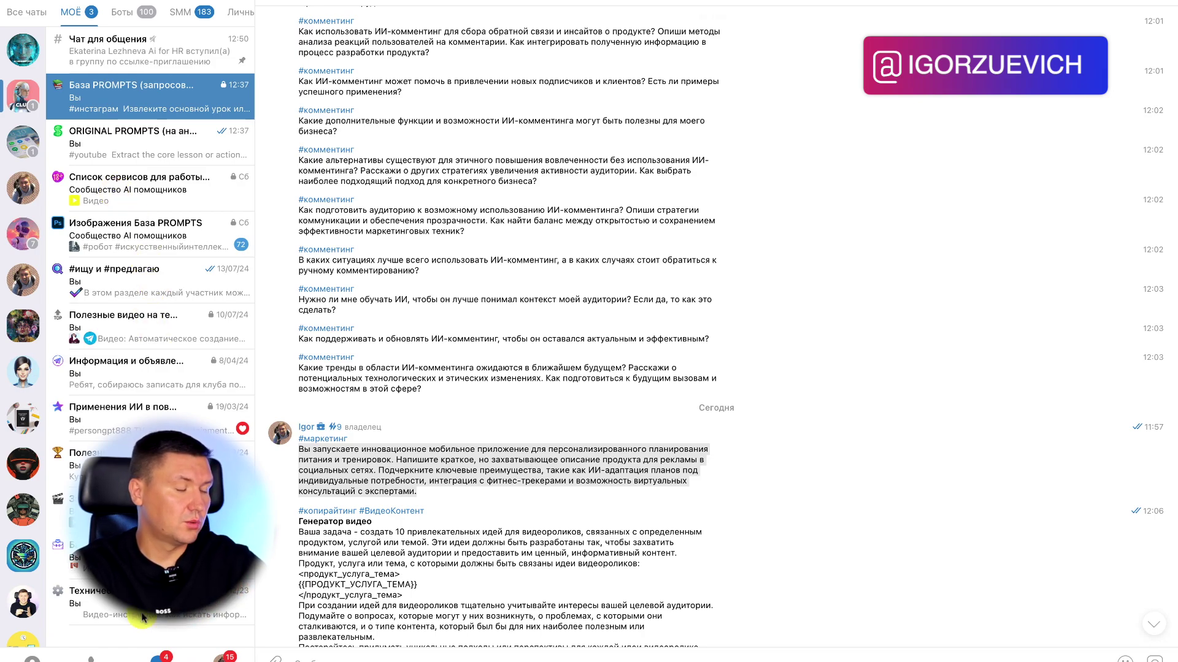
{"action": "mouse_move", "coordinate": [141, 658]}
{"action": "left_click", "coordinate": [316, 655]}
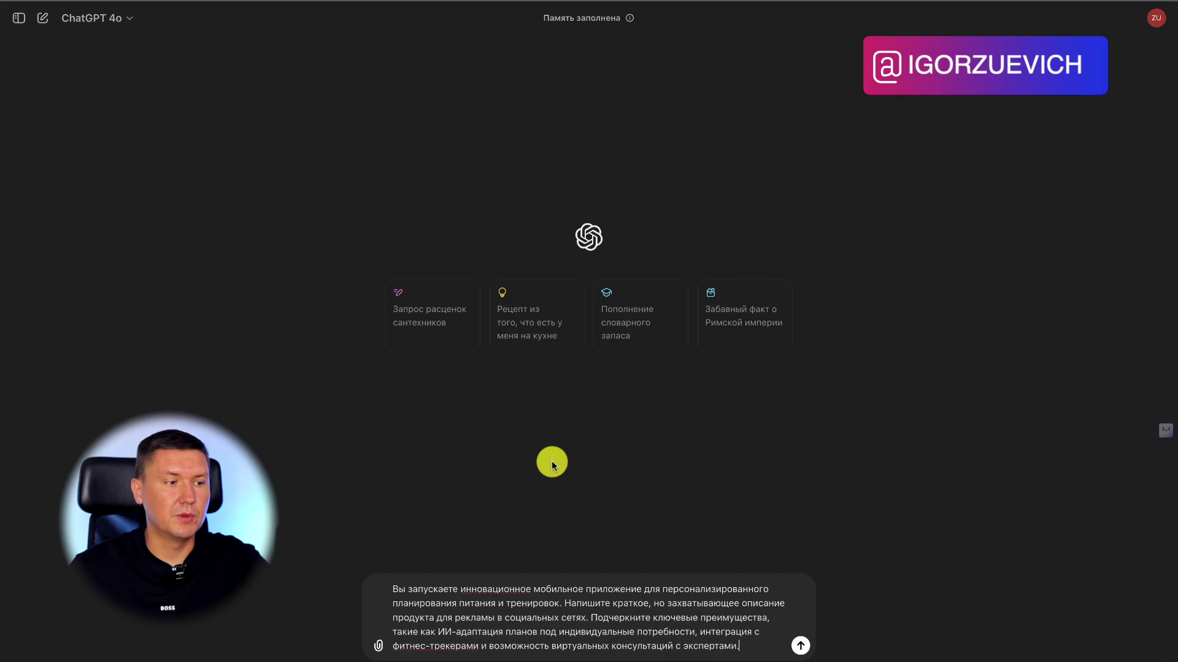
Keep ChatGPT 4o as the model and send the fitness app ad prompt.
{"action": "left_click", "coordinate": [118, 19]}
{"action": "left_click", "coordinate": [387, 86]}
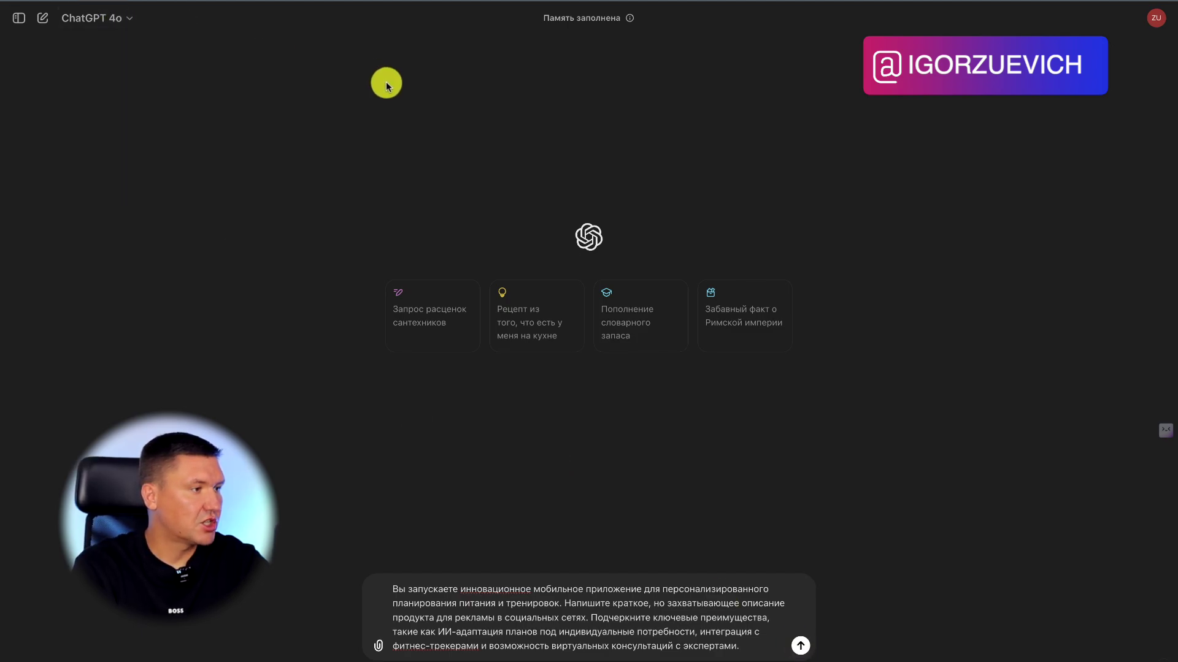
{"action": "left_click", "coordinate": [800, 646]}
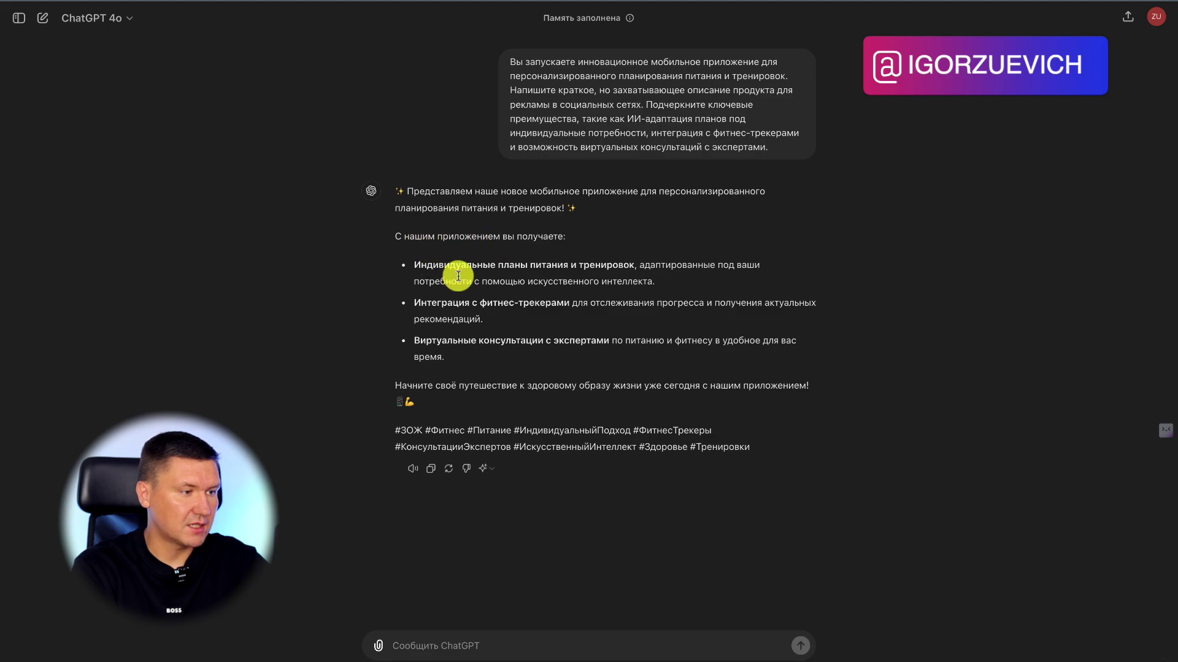
Enlarge the page view and regenerate the fitness app description with GPT-4o mini.
{"action": "left_click", "coordinate": [484, 468]}
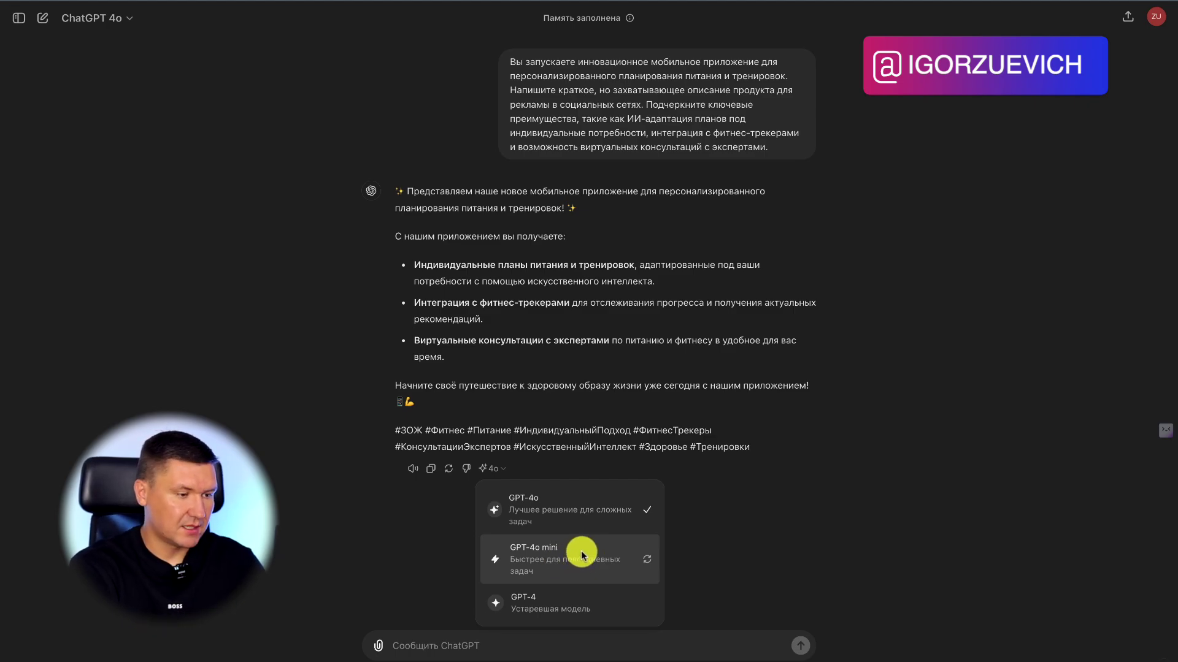
{"action": "key", "text": "ctrl+plus"}
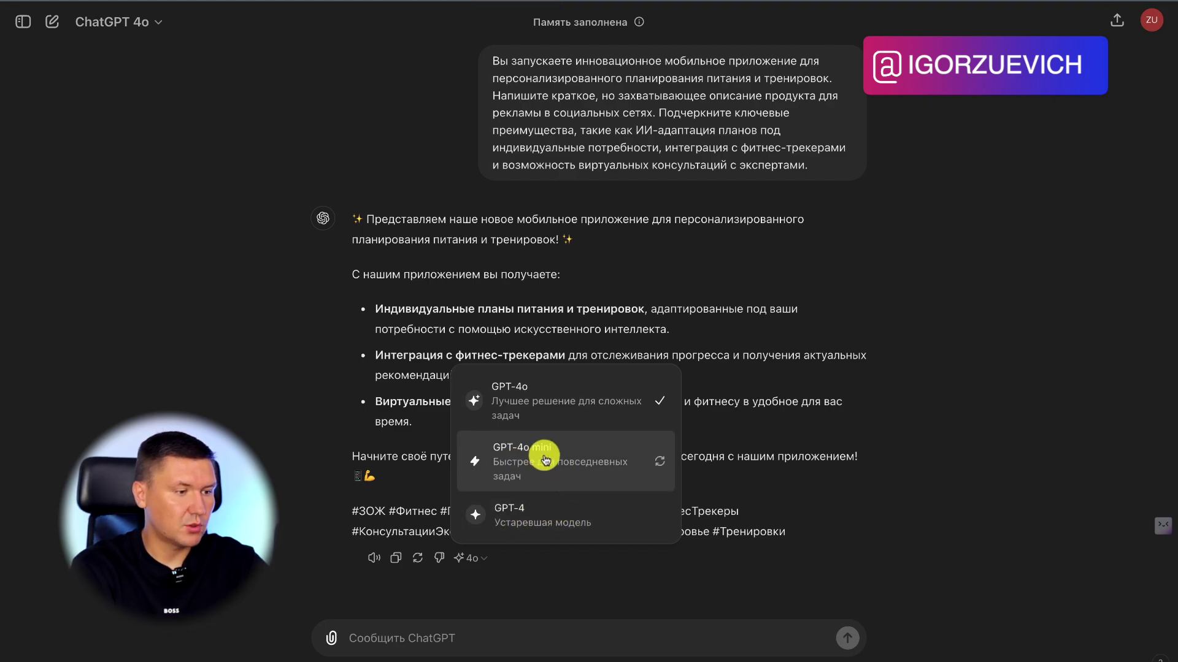
{"action": "left_click", "coordinate": [567, 457]}
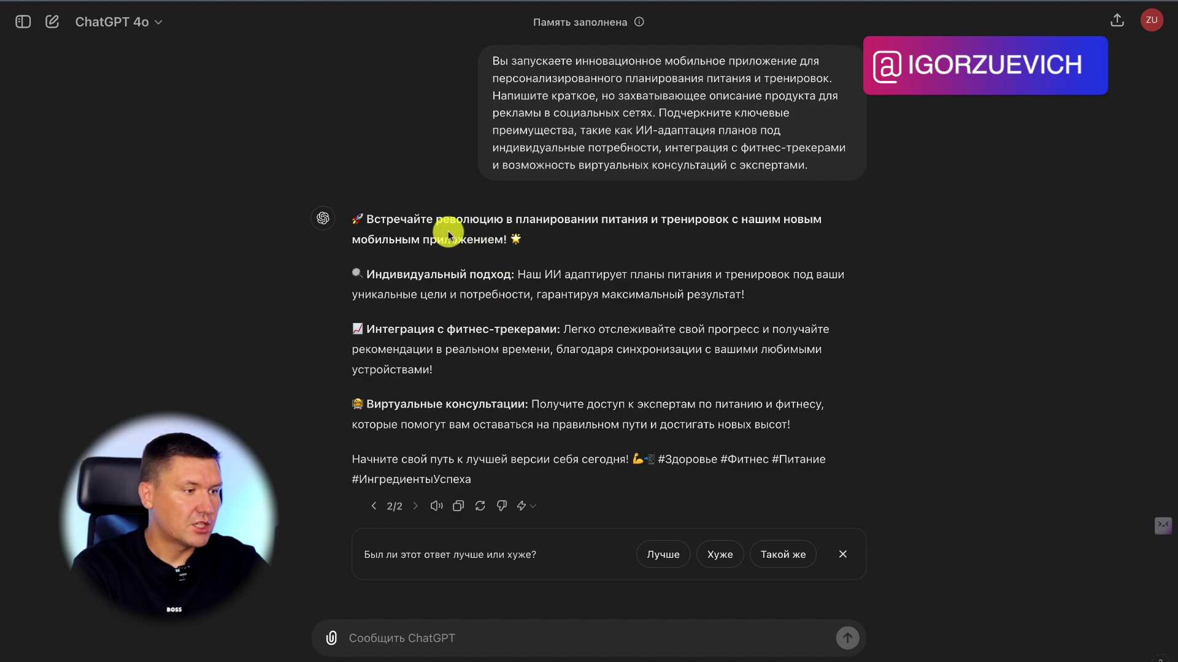
Compare the GPT-4o and GPT-4o mini versions of the fitness app description by switching back and forth between the two responses.
{"action": "left_click", "coordinate": [373, 507]}
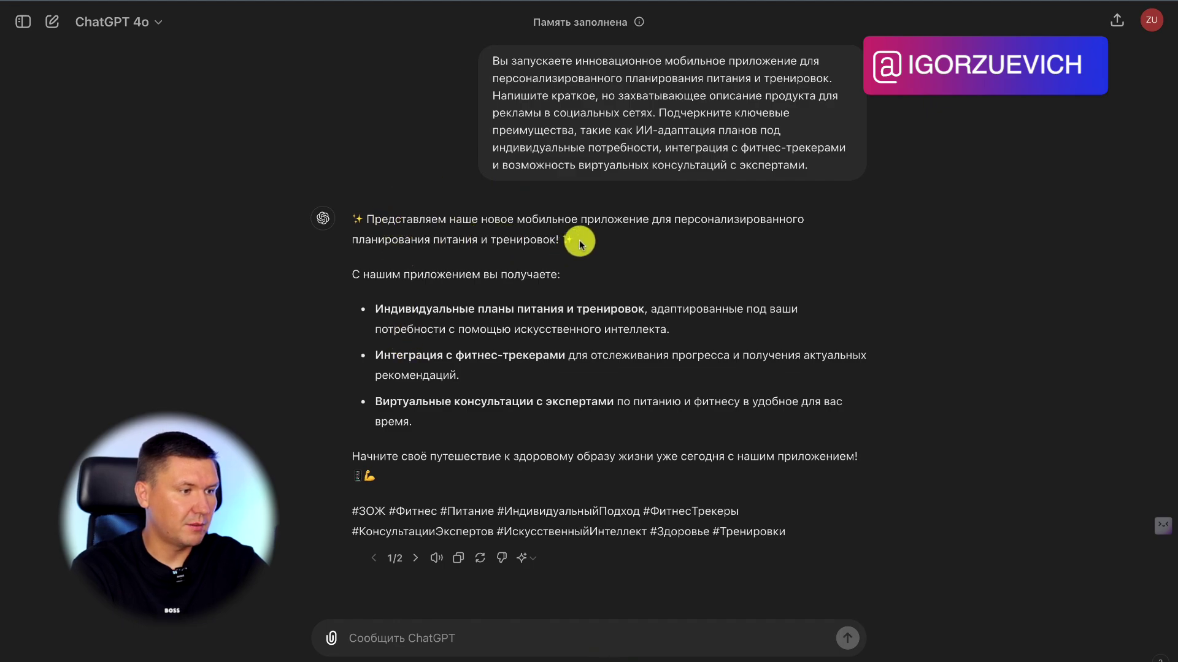
{"action": "left_click", "coordinate": [415, 558]}
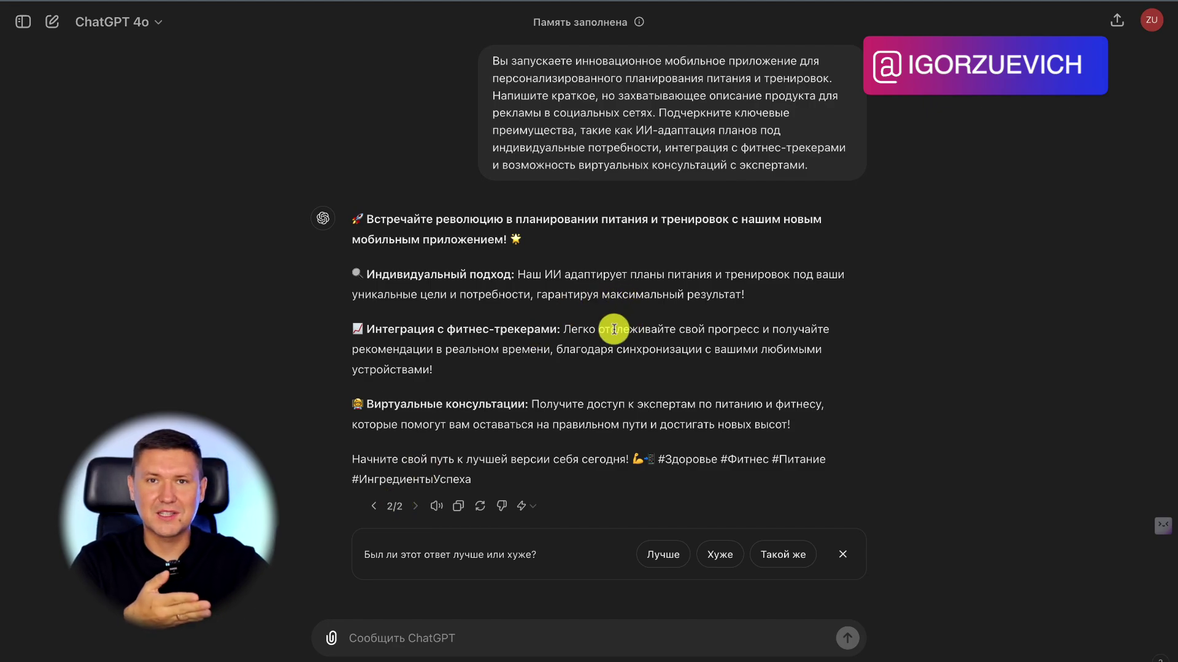
{"action": "left_click", "coordinate": [377, 506]}
{"action": "left_click", "coordinate": [414, 558]}
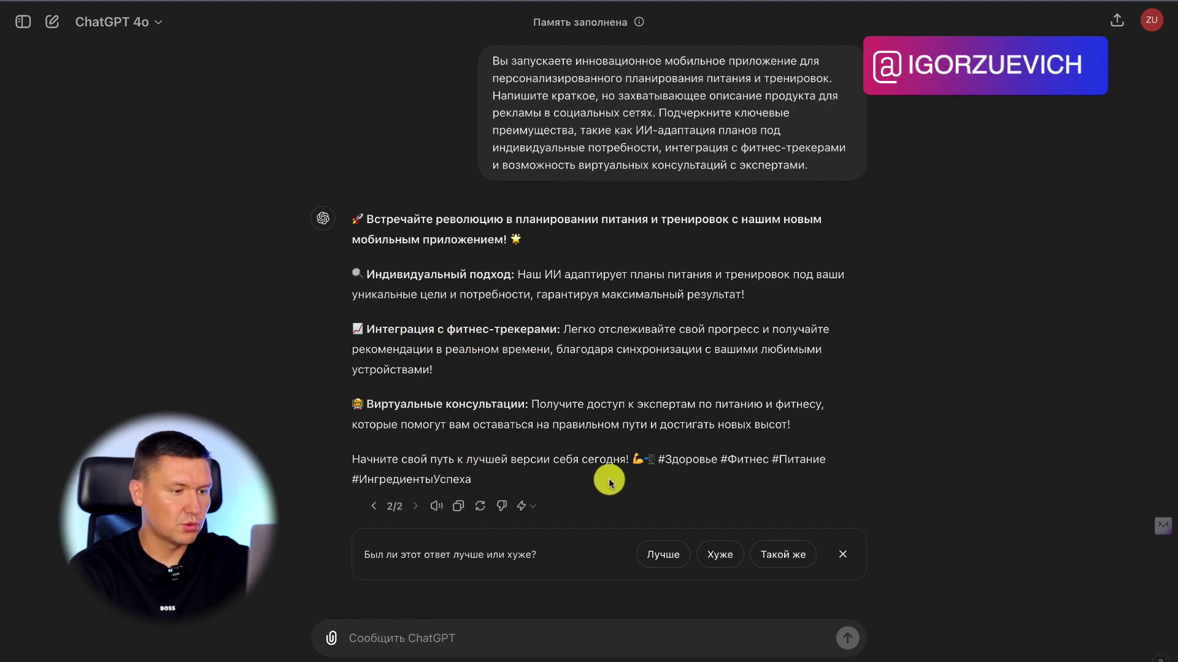
{"action": "left_click", "coordinate": [373, 506]}
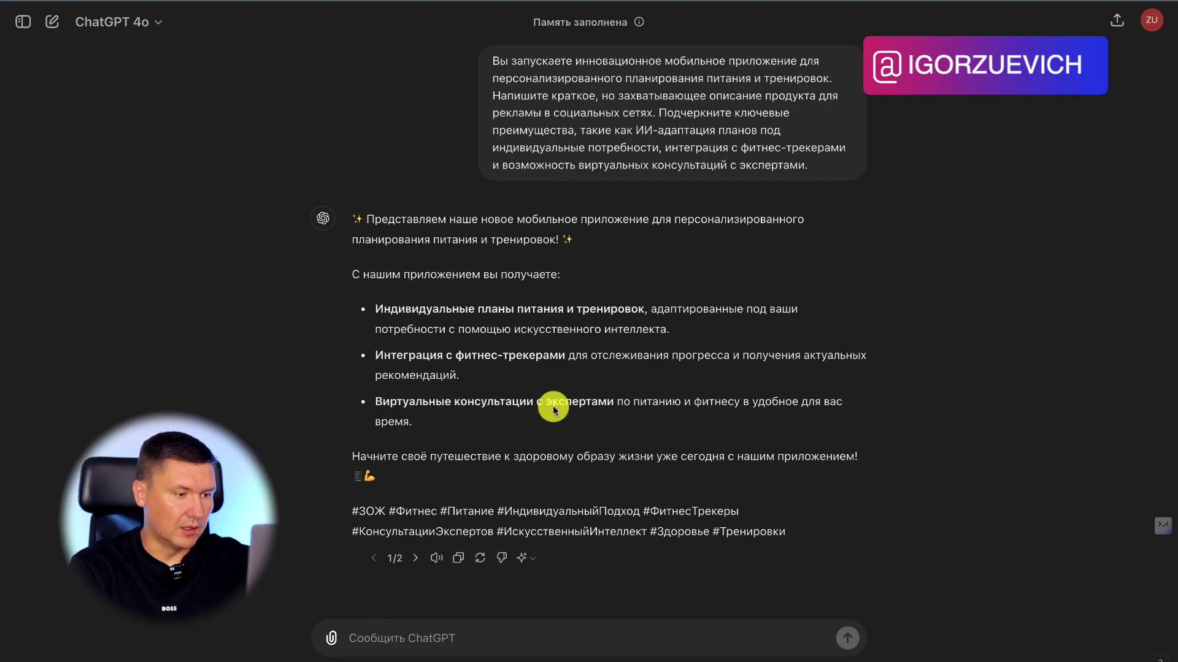
{"action": "left_click", "coordinate": [416, 557]}
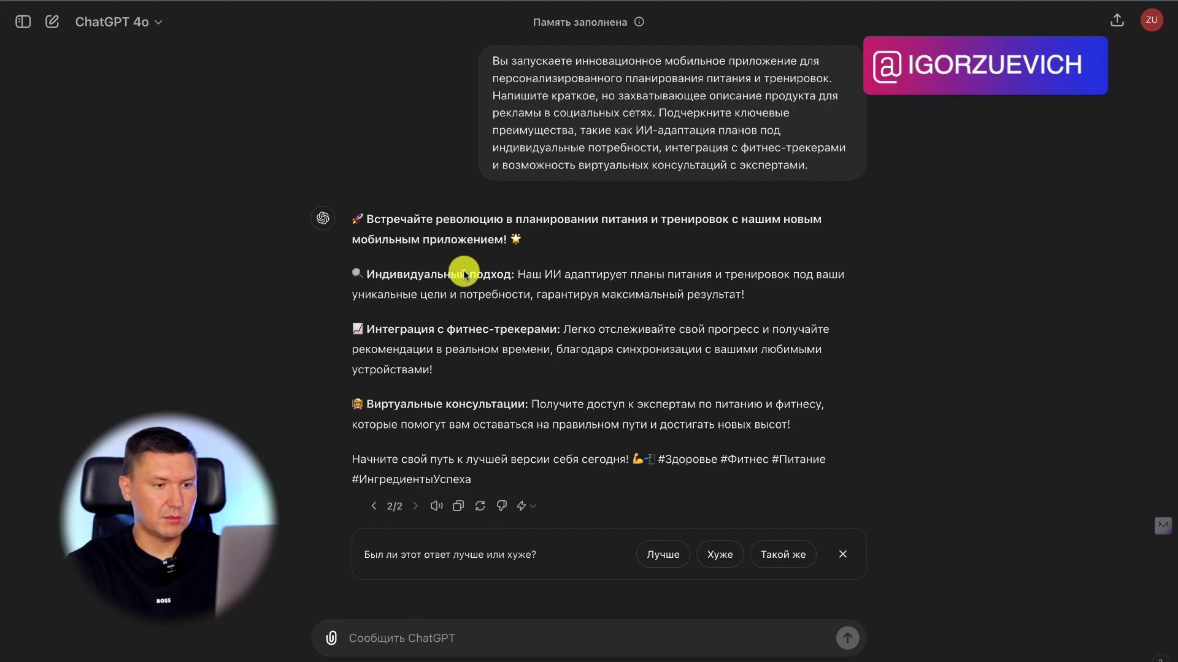
{"action": "left_click", "coordinate": [373, 506]}
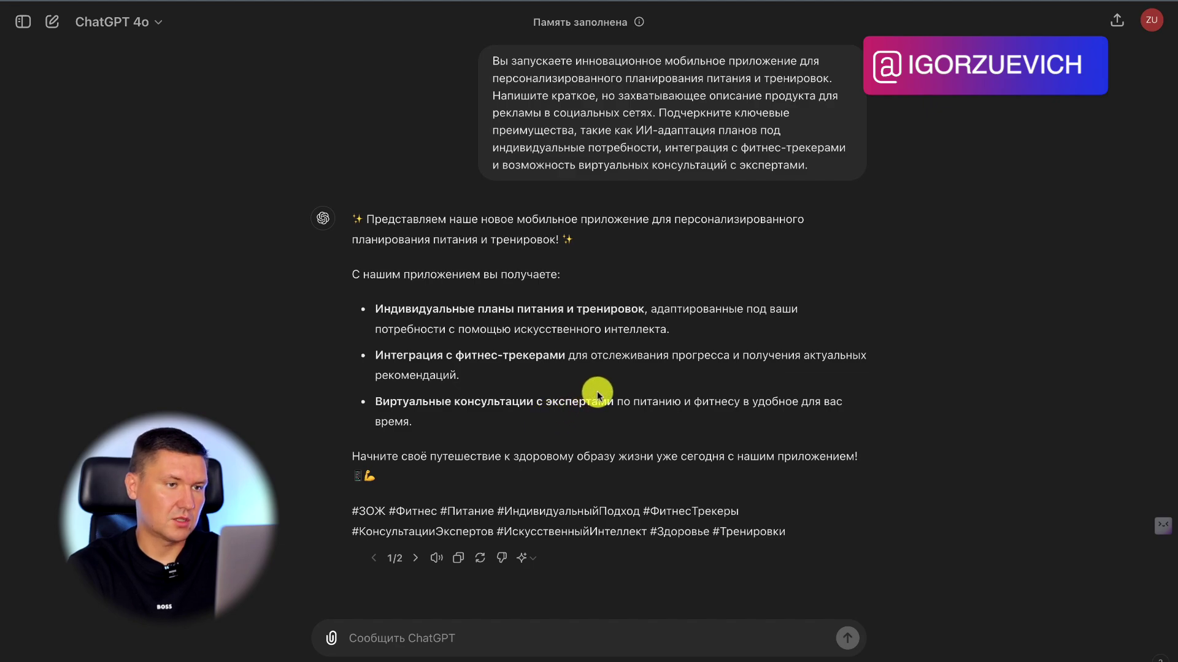
Switch to Telegram to look over the "Генератор видео" prompt in the prompt database, and return to ChatGPT.
{"action": "key", "text": "ctrl+shift+s"}
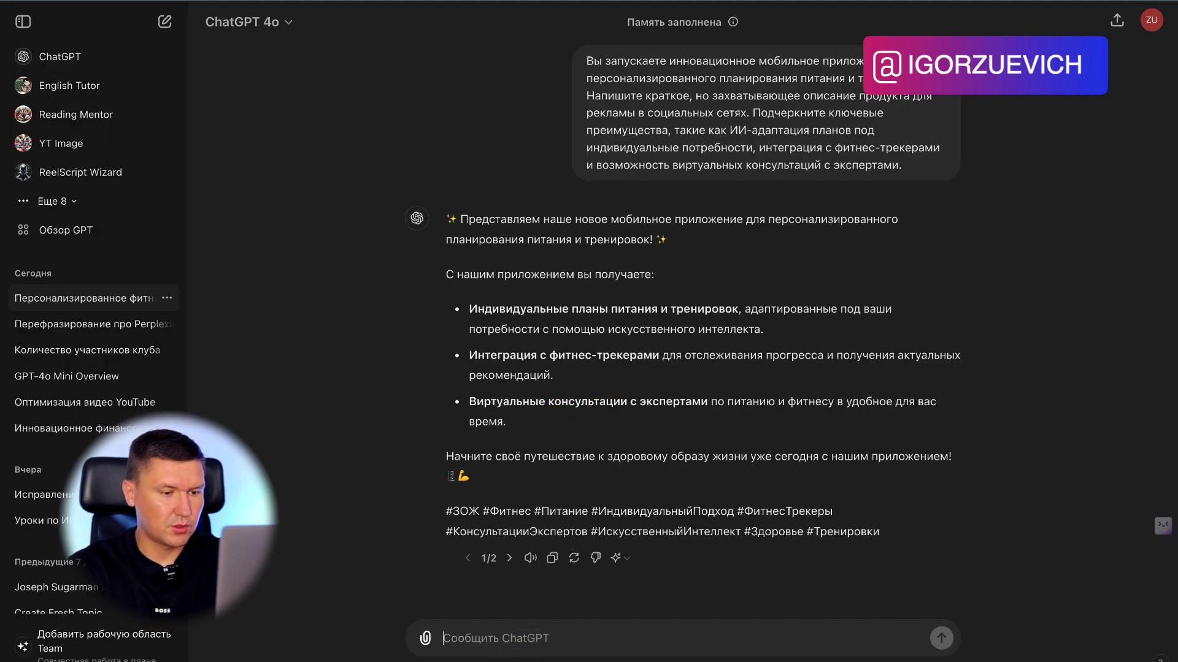
{"action": "left_click", "coordinate": [727, 651]}
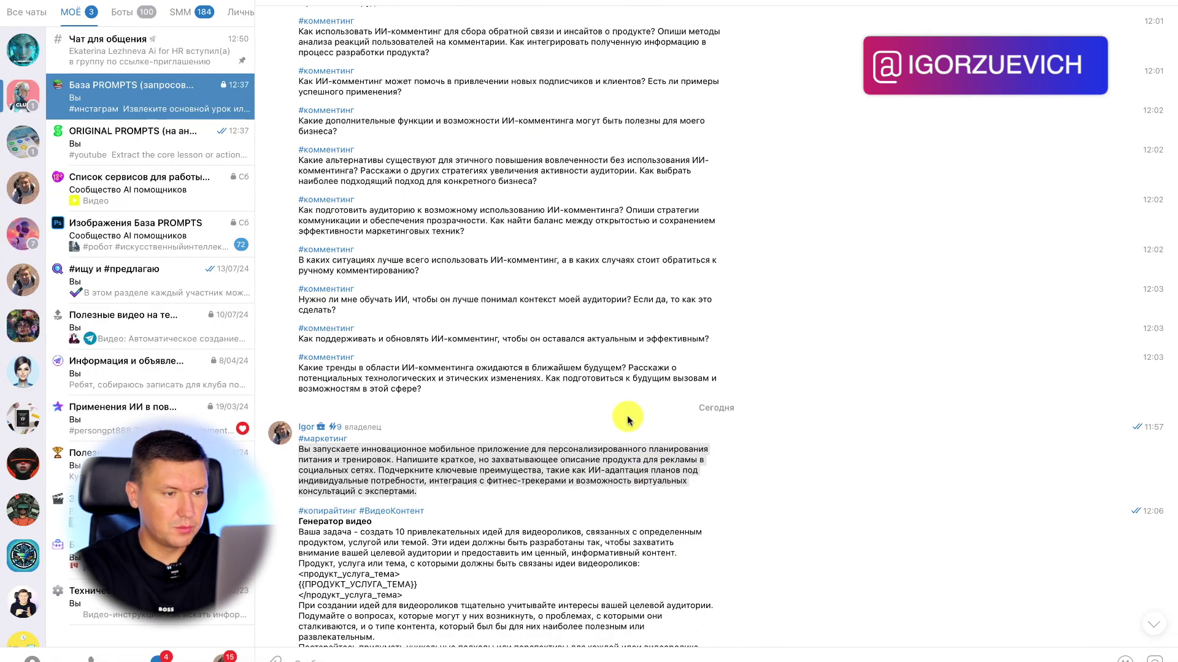
{"action": "scroll", "coordinate": [341, 478], "scroll_direction": "down", "scroll_amount": 5}
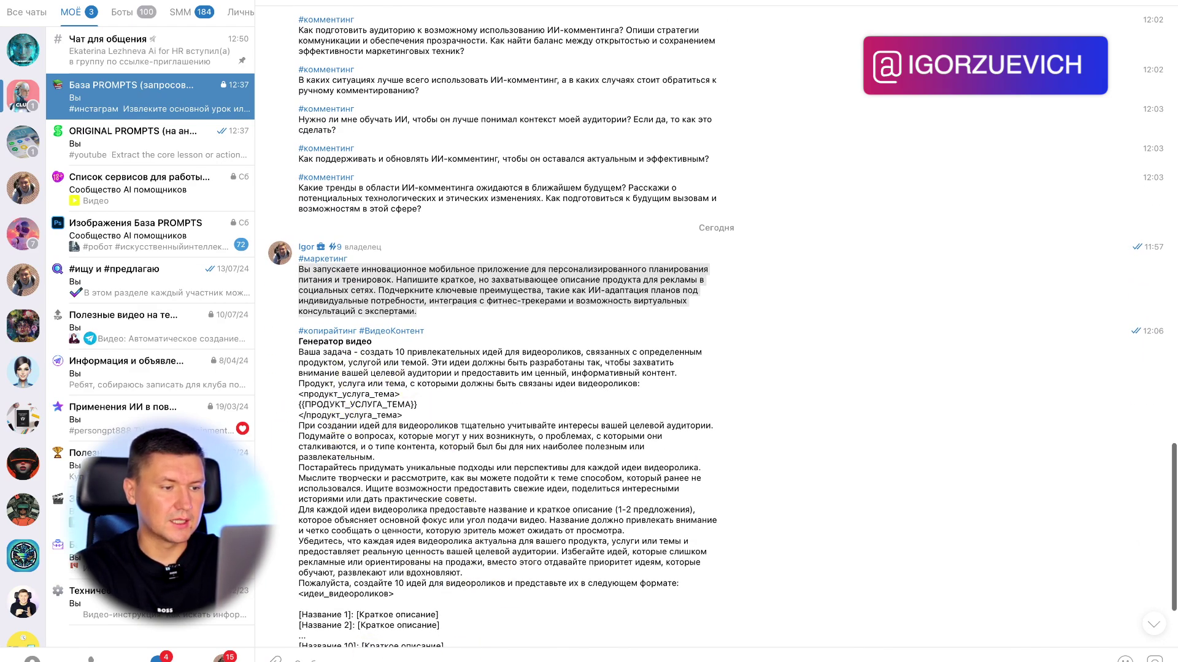
{"action": "left_click", "coordinate": [322, 646]}
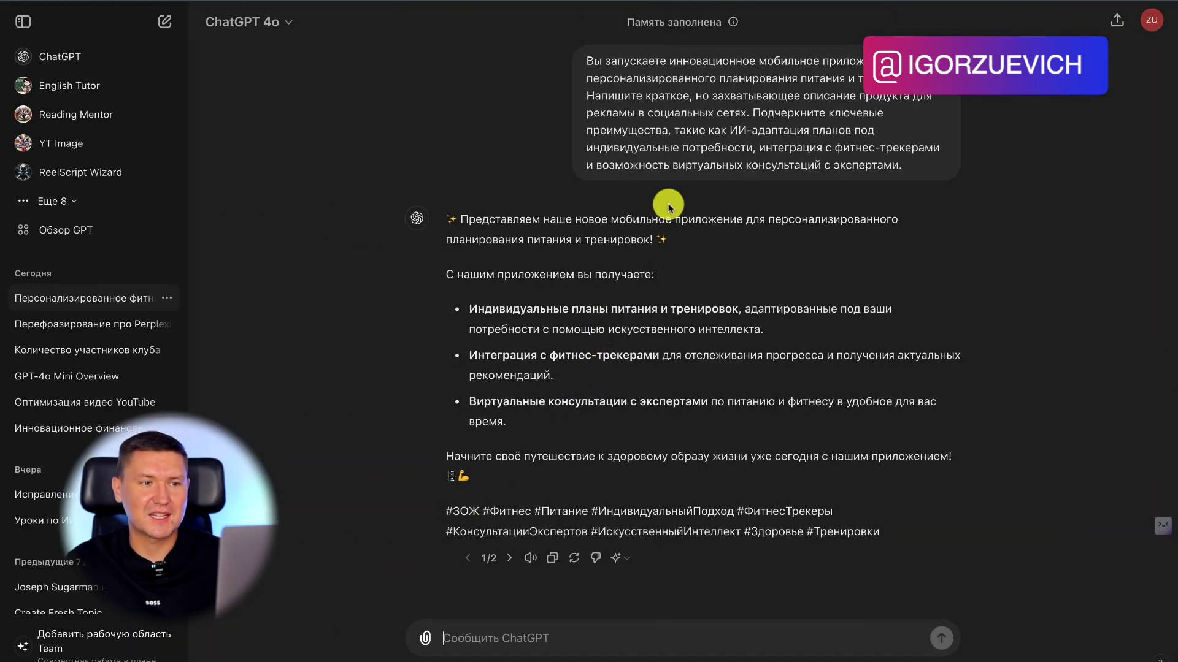
Paste the prompt for 10 video ideas about "Мастер-класс по финансовой грамотности" into the message box and show its beginning.
{"action": "left_click", "coordinate": [457, 649]}
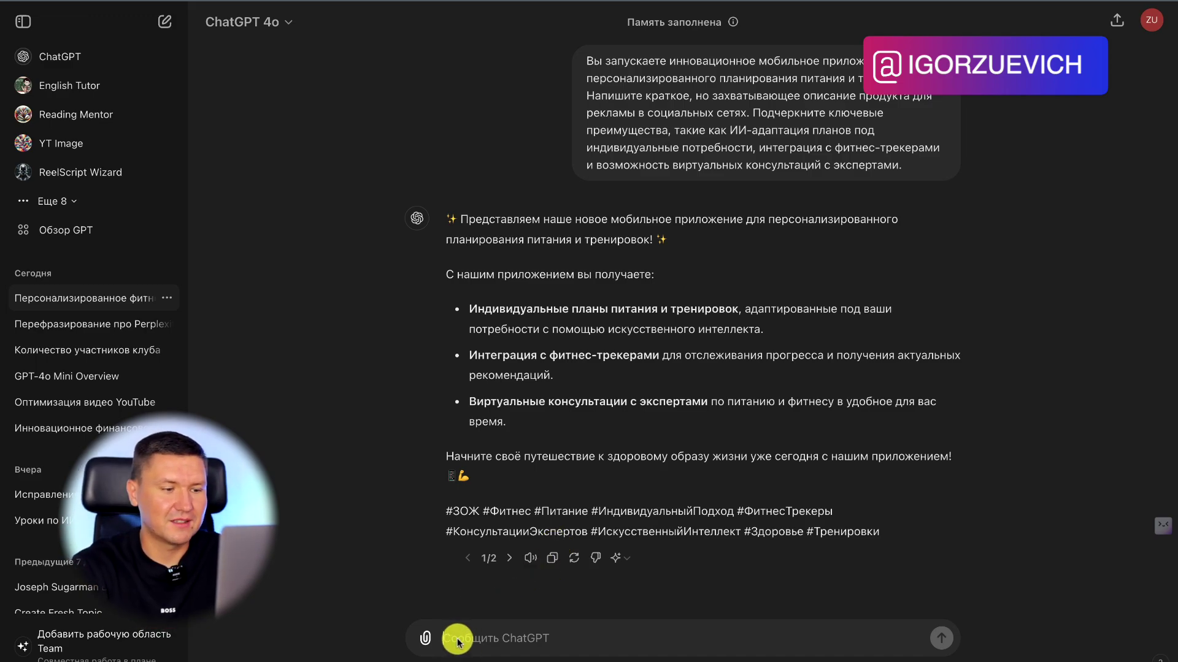
{"action": "key", "text": "ctrl+v"}
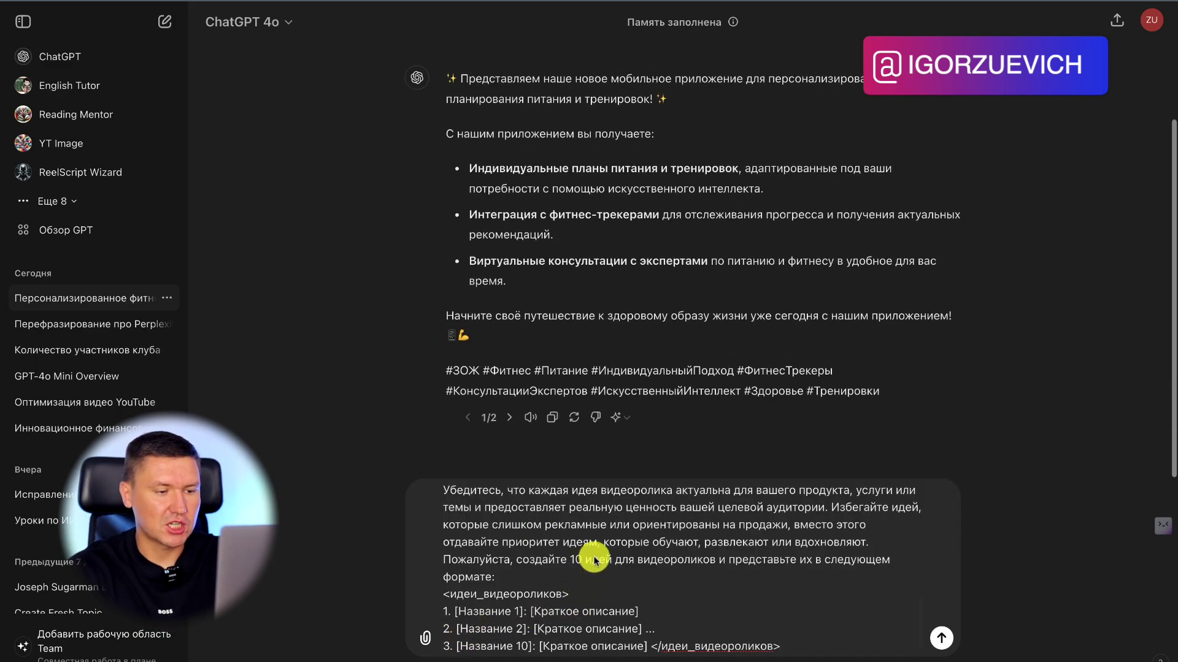
{"action": "scroll", "coordinate": [596, 572], "scroll_direction": "up", "scroll_amount": 10}
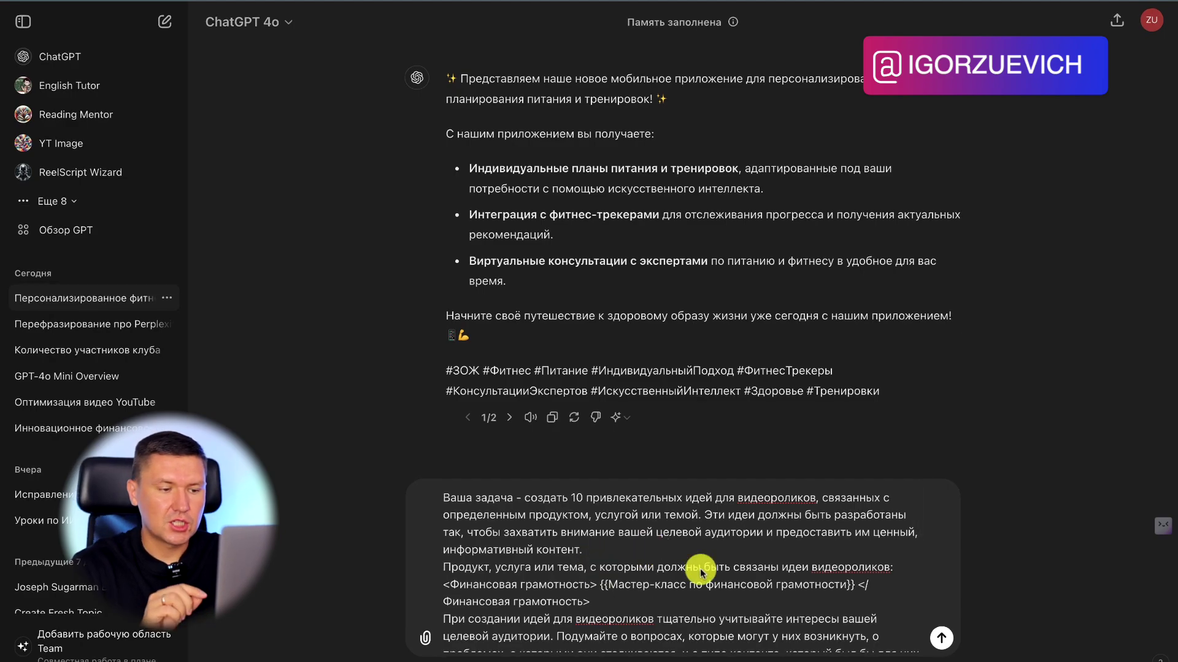
Examine the <продукт_услуга_тема> placeholder in Telegram's "Генератор видео" prompt, and return to ChatGPT with the chat history sidebar hidden.
{"action": "left_click", "coordinate": [733, 655]}
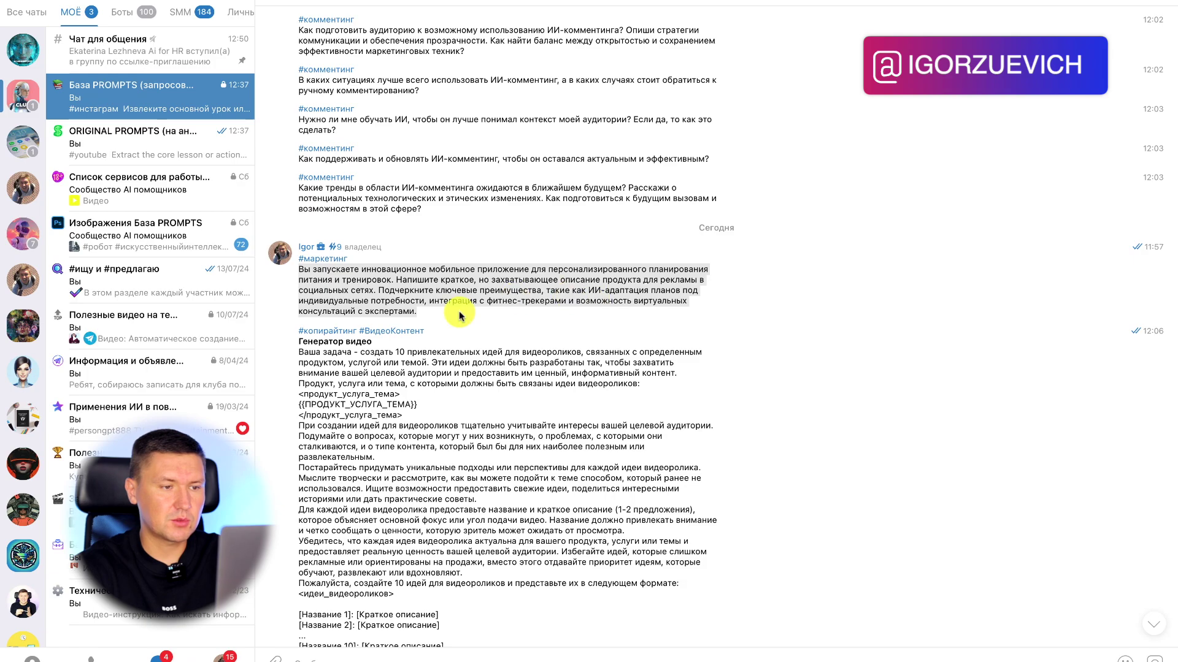
{"action": "left_click_drag", "start_coordinate": [300, 399], "coordinate": [422, 409]}
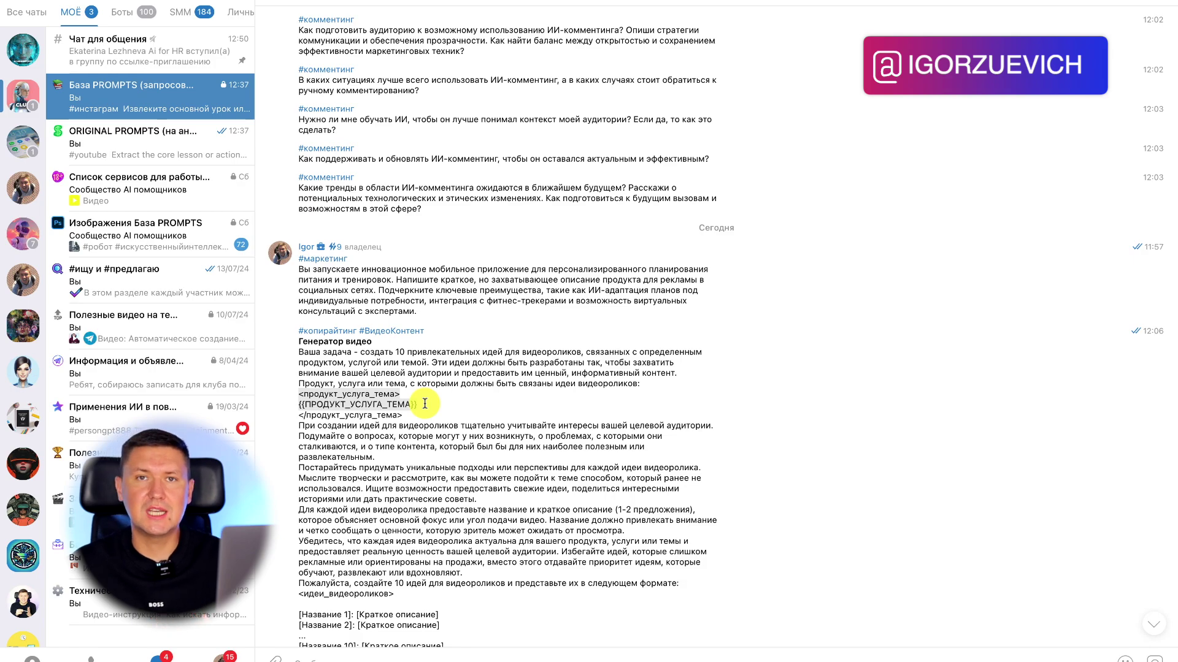
{"action": "left_click", "coordinate": [412, 413]}
{"action": "left_click_drag", "start_coordinate": [409, 413], "coordinate": [301, 397]}
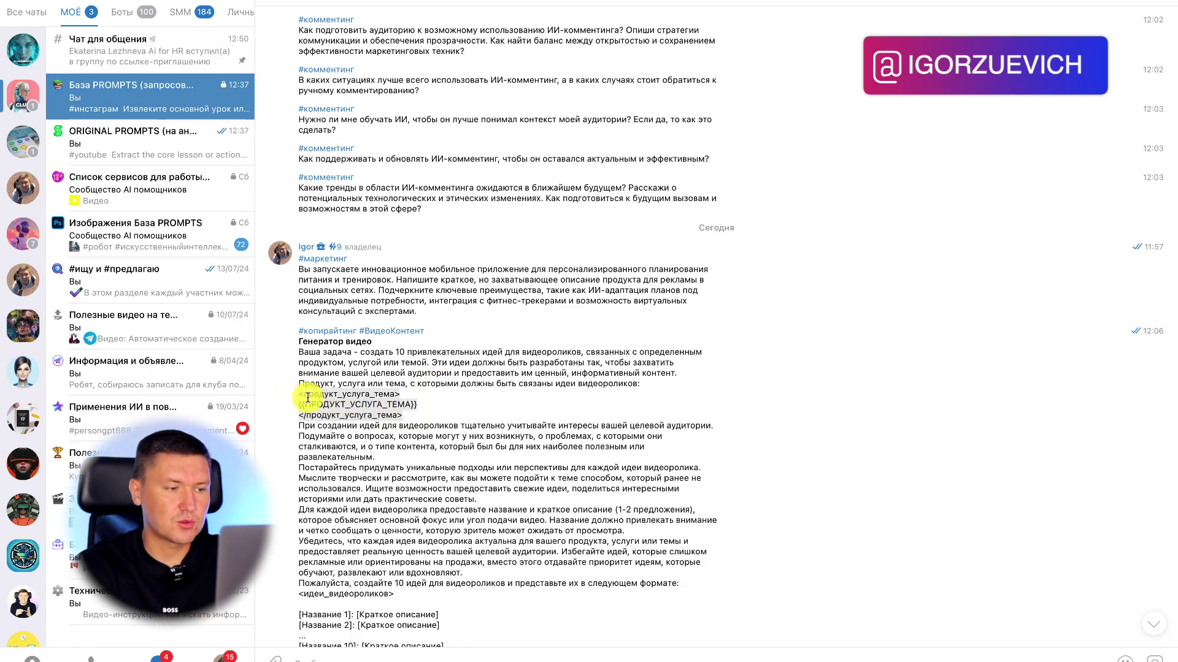
{"action": "left_click", "coordinate": [369, 400]}
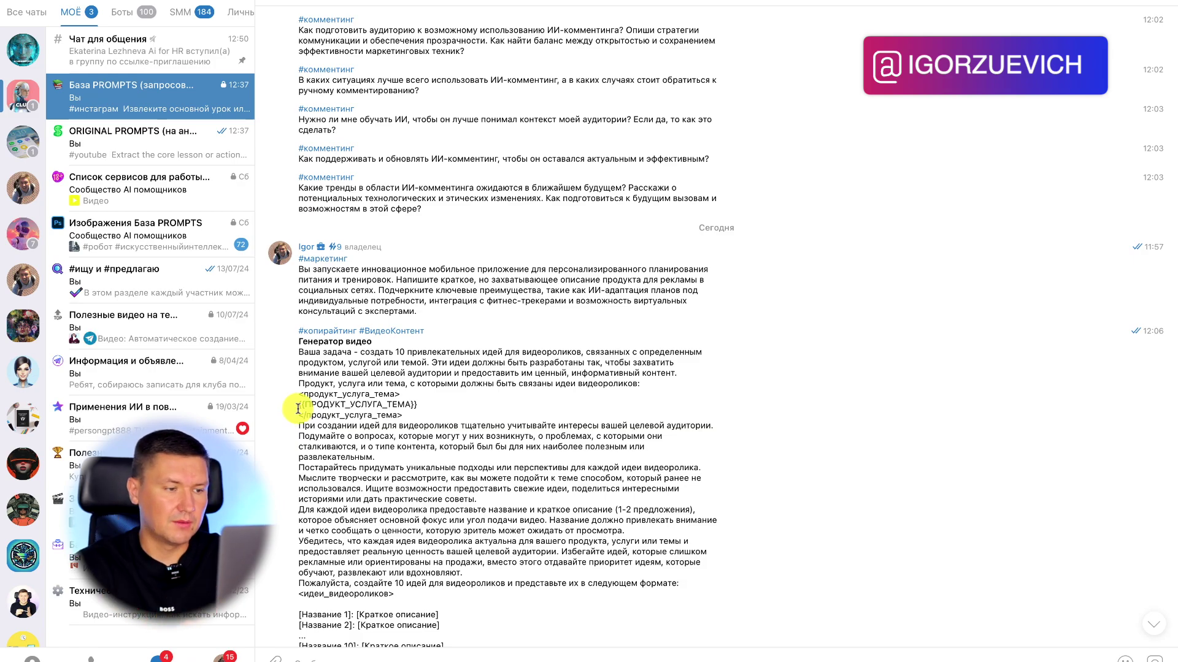
{"action": "mouse_move", "coordinate": [313, 655]}
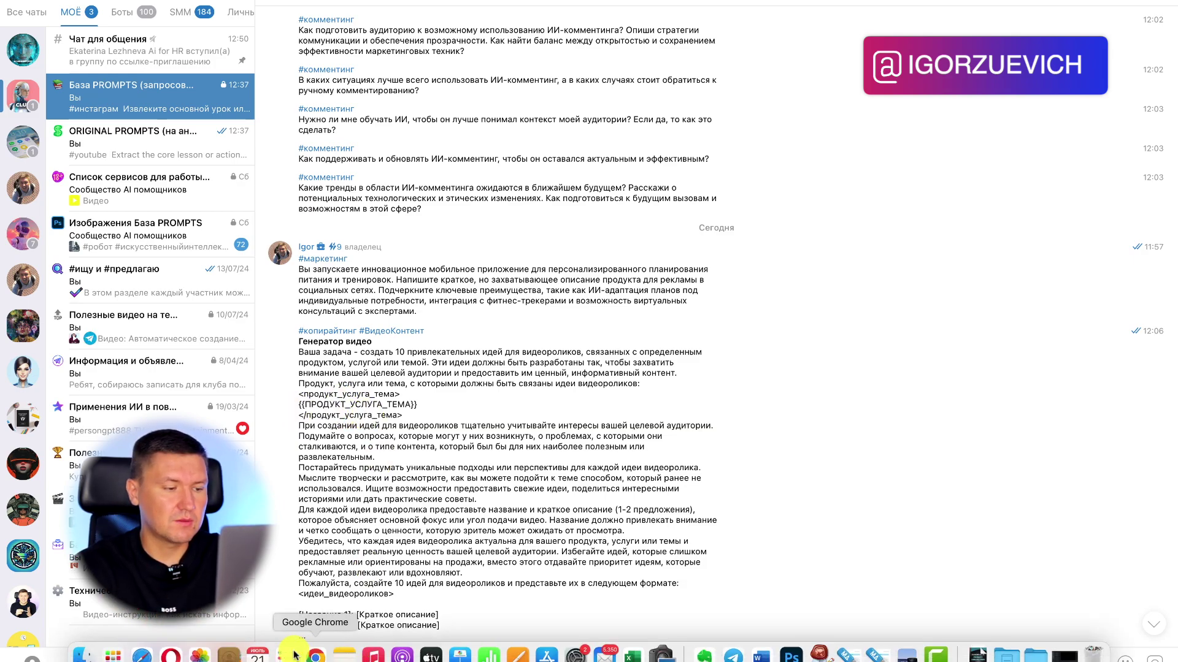
{"action": "left_click", "coordinate": [315, 655]}
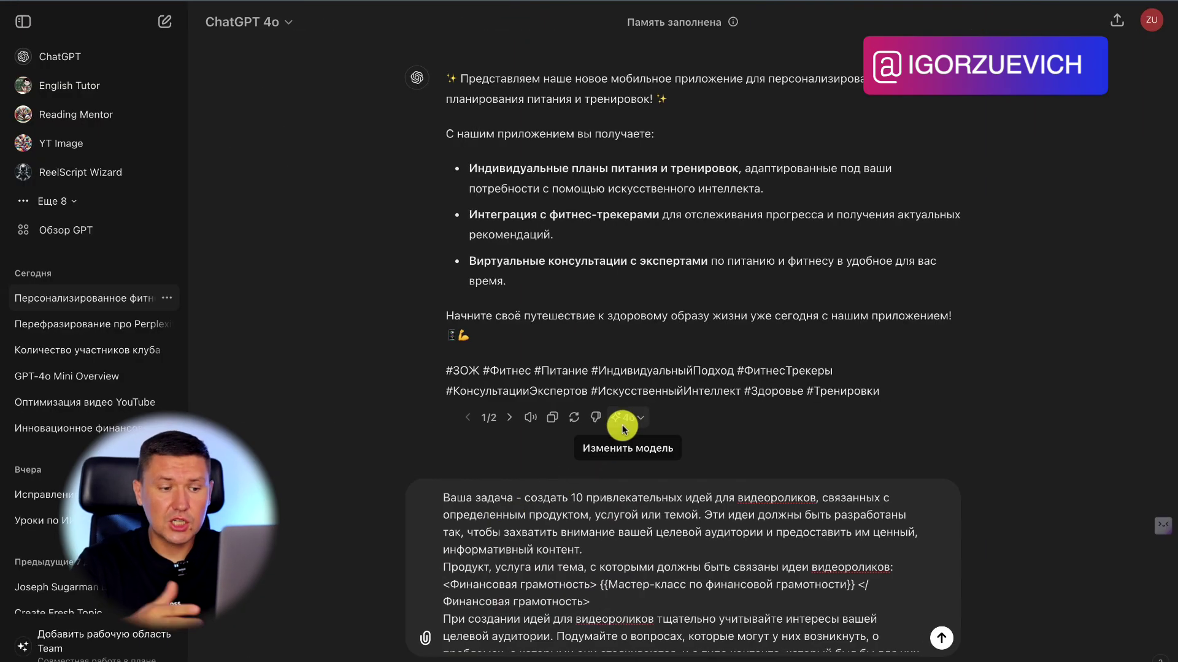
{"action": "left_click", "coordinate": [24, 21]}
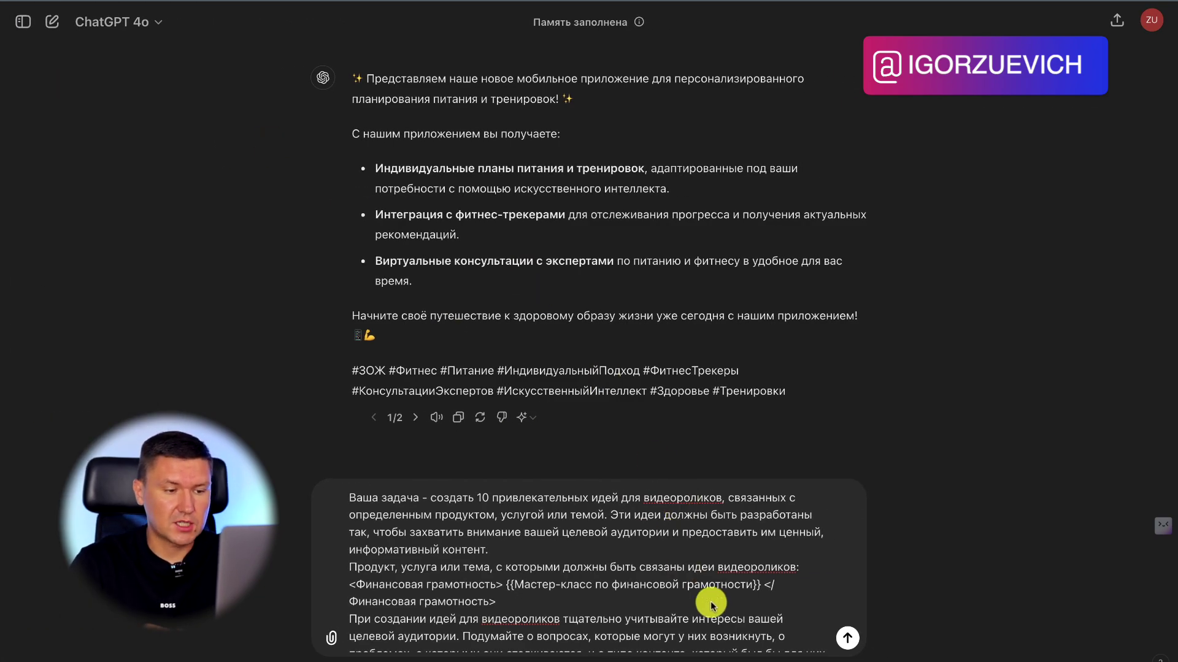
Check the pasted prompt for 10 video ideas about "Мастер-класс по финансовой грамотности" and send it to GPT-4o.
{"action": "scroll", "coordinate": [689, 564], "scroll_direction": "down", "scroll_amount": 2}
{"action": "scroll", "coordinate": [689, 565], "scroll_direction": "up", "scroll_amount": 2}
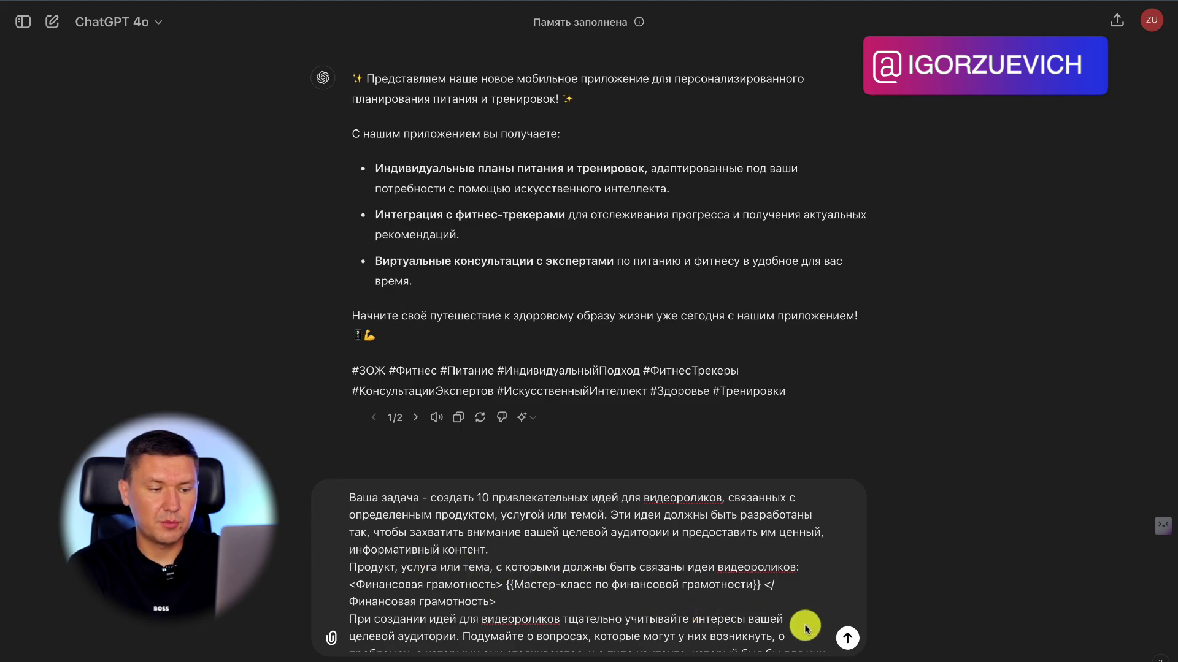
{"action": "left_click", "coordinate": [847, 638]}
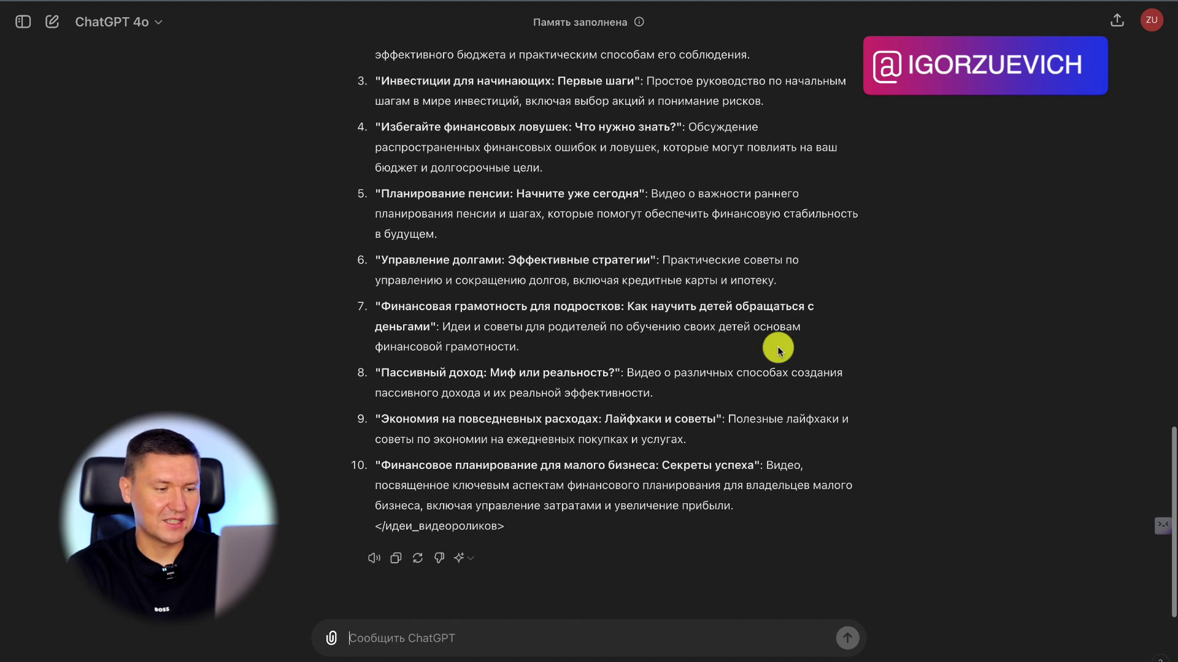
Examine GPT-4o's list of video ideas against the requested <идеи_видеороликов> format, reading the titles and short descriptions.
{"action": "scroll", "coordinate": [573, 419], "scroll_direction": "up", "scroll_amount": 5}
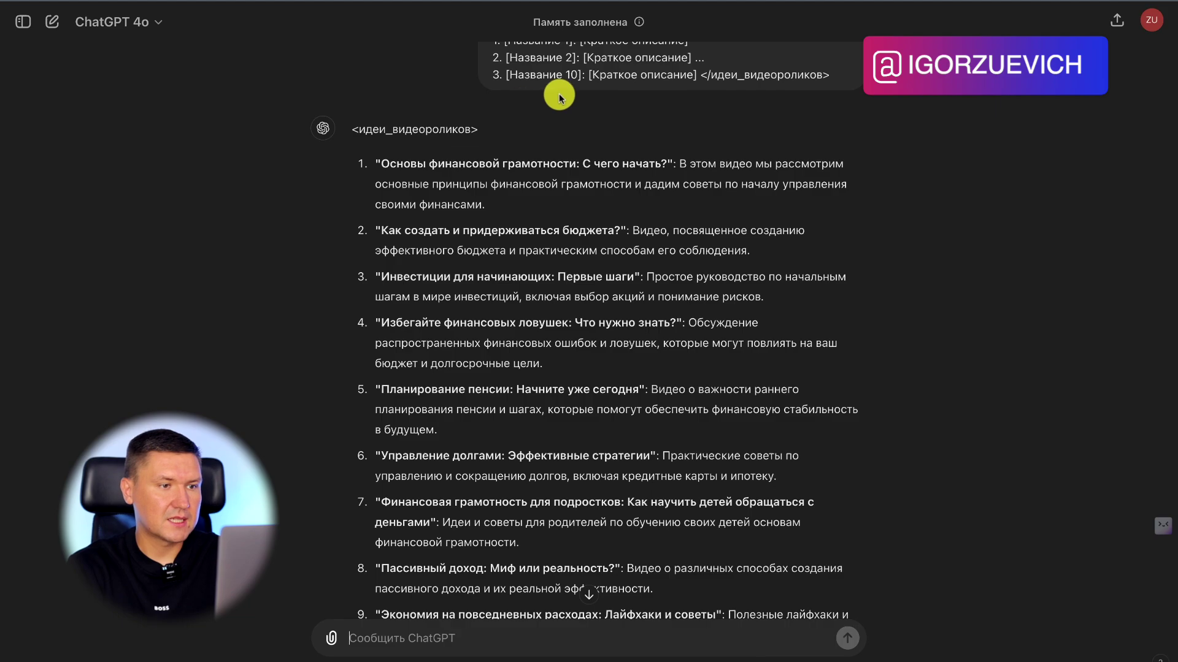
{"action": "scroll", "coordinate": [559, 184], "scroll_direction": "up", "scroll_amount": 4}
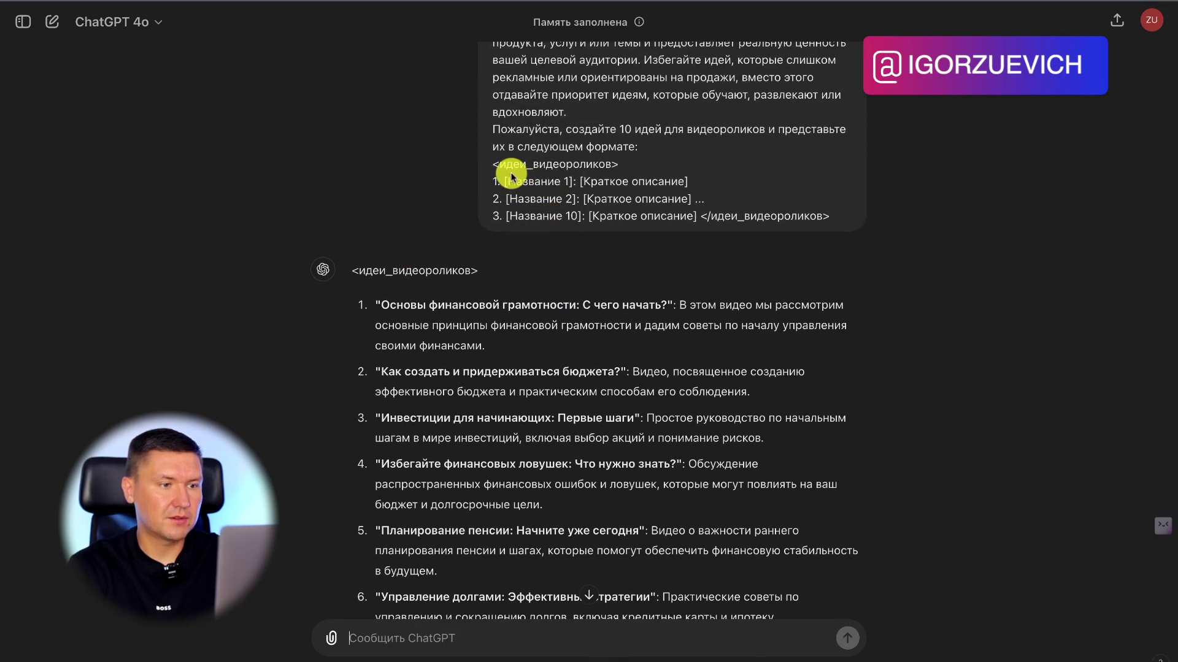
{"action": "left_click_drag", "start_coordinate": [492, 165], "coordinate": [615, 165]}
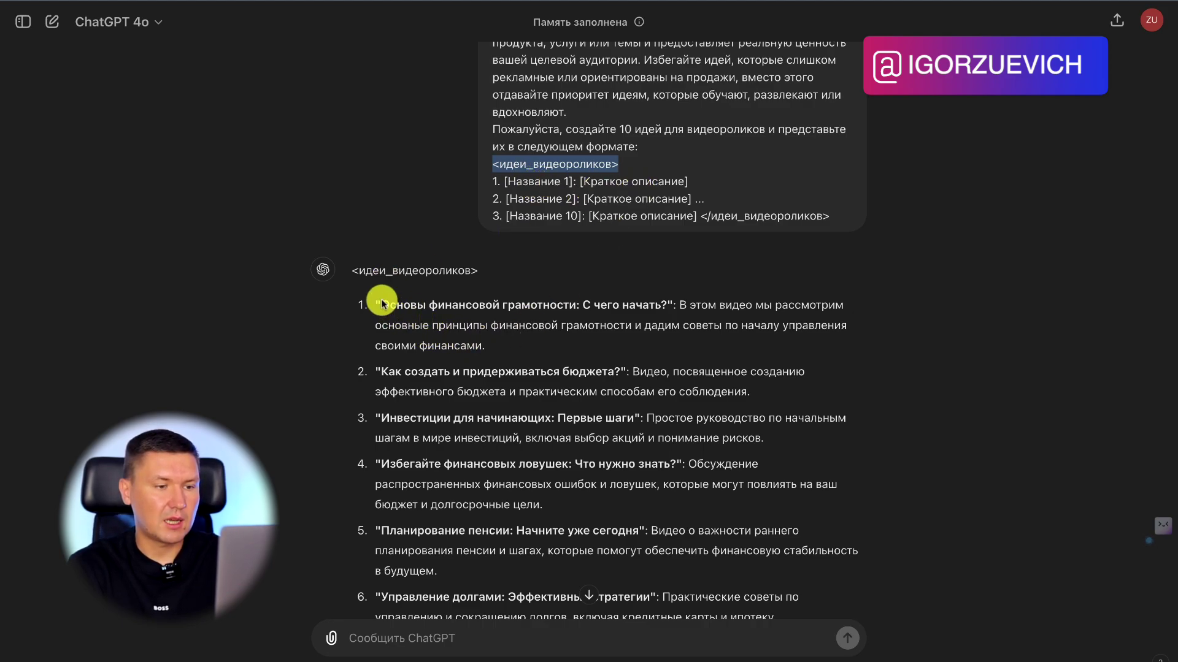
{"action": "left_click_drag", "start_coordinate": [381, 304], "coordinate": [660, 316]}
{"action": "left_click_drag", "start_coordinate": [469, 322], "coordinate": [497, 339]}
{"action": "left_click", "coordinate": [613, 324]}
{"action": "scroll", "coordinate": [679, 323], "scroll_direction": "down", "scroll_amount": 2}
{"action": "scroll", "coordinate": [679, 323], "scroll_direction": "down", "scroll_amount": 2}
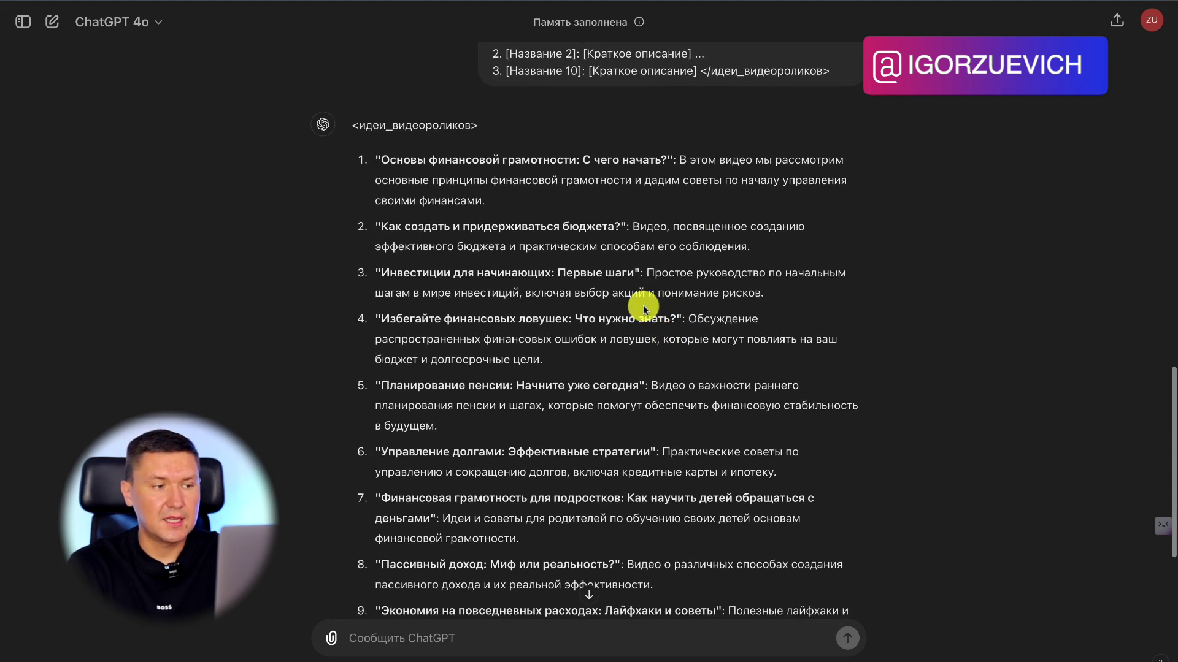
{"action": "scroll", "coordinate": [484, 265], "scroll_direction": "down", "scroll_amount": 2}
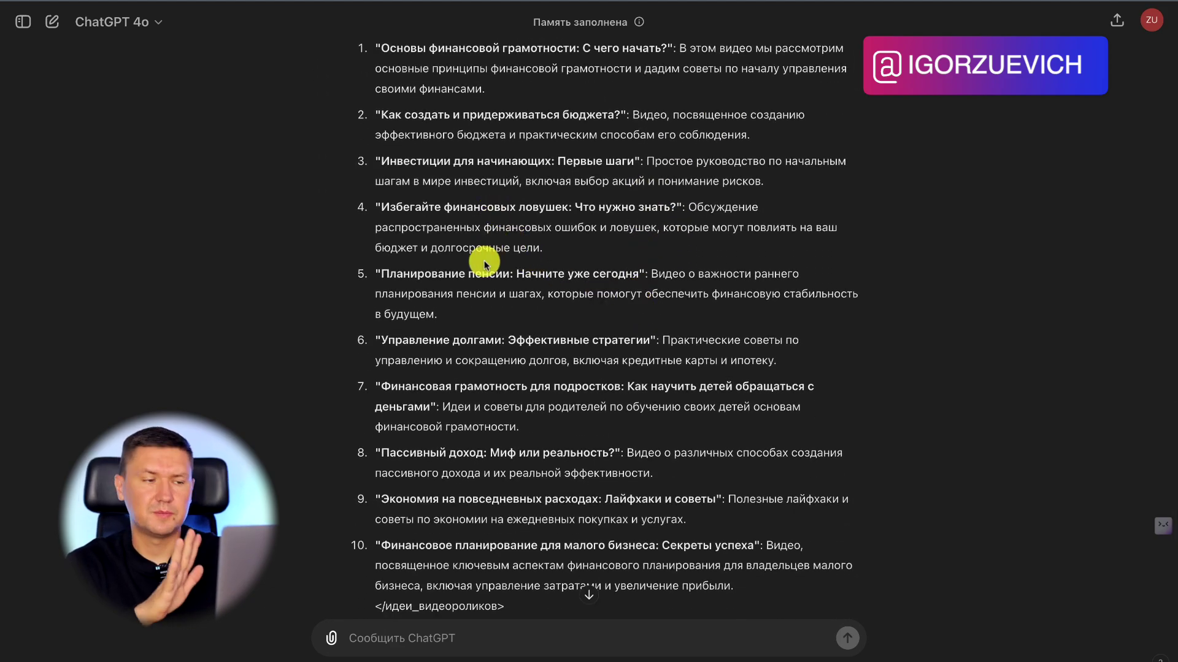
{"action": "left_click_drag", "start_coordinate": [484, 275], "coordinate": [624, 276]}
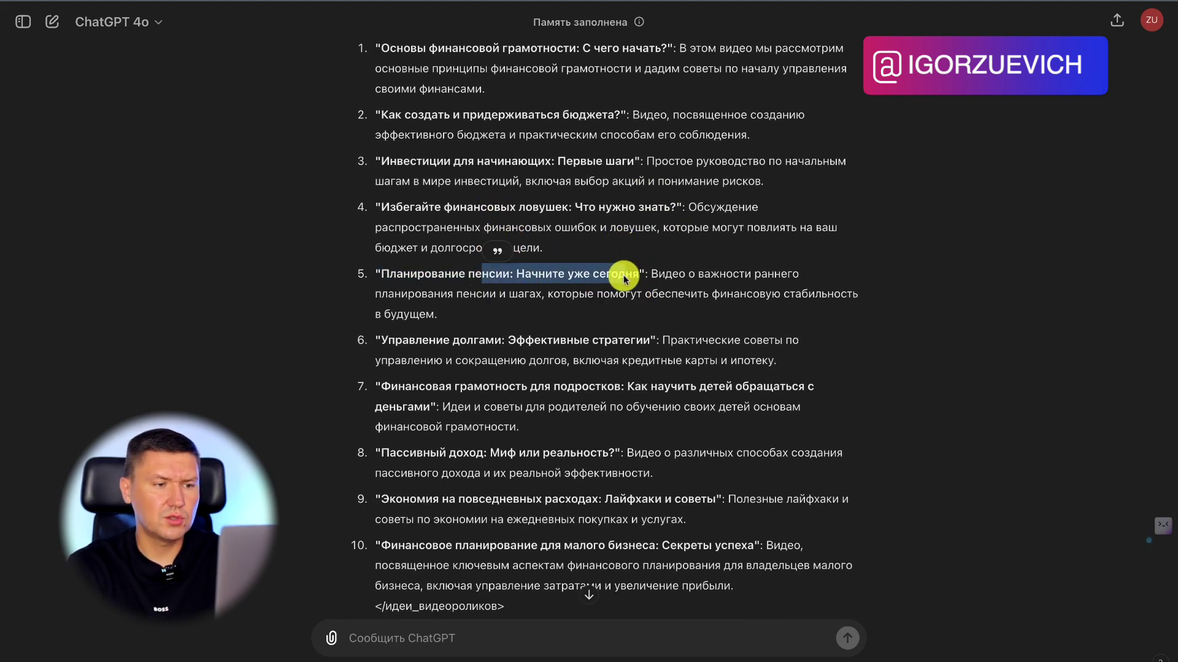
{"action": "left_click", "coordinate": [600, 285]}
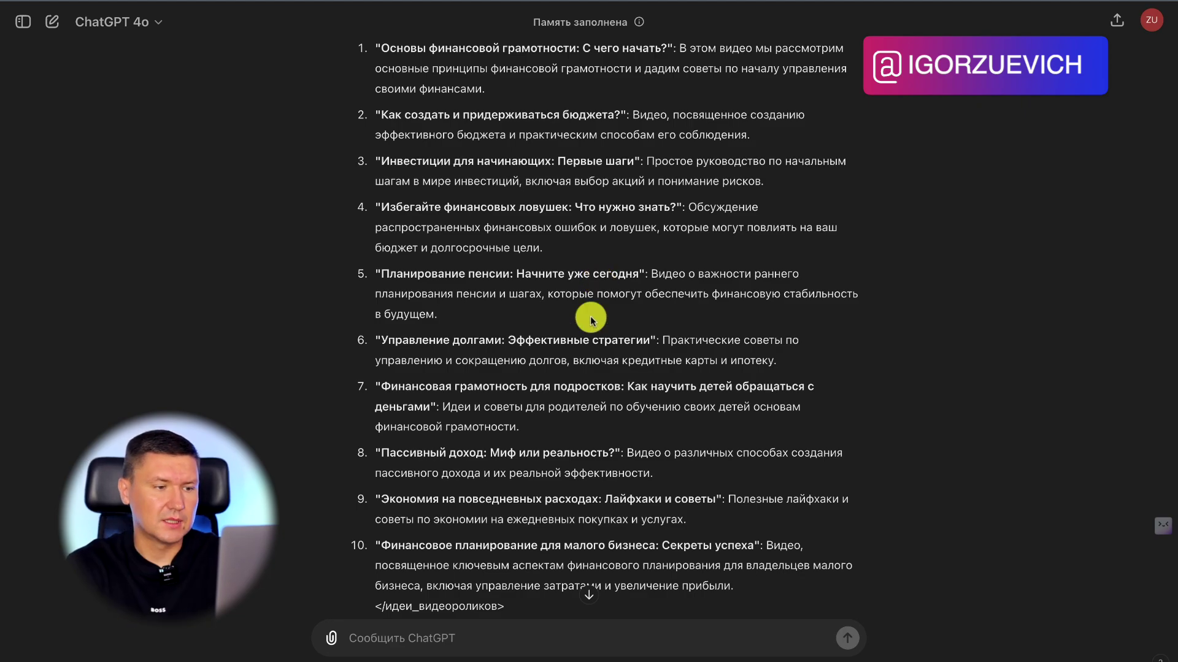
{"action": "scroll", "coordinate": [595, 301], "scroll_direction": "down", "scroll_amount": 2}
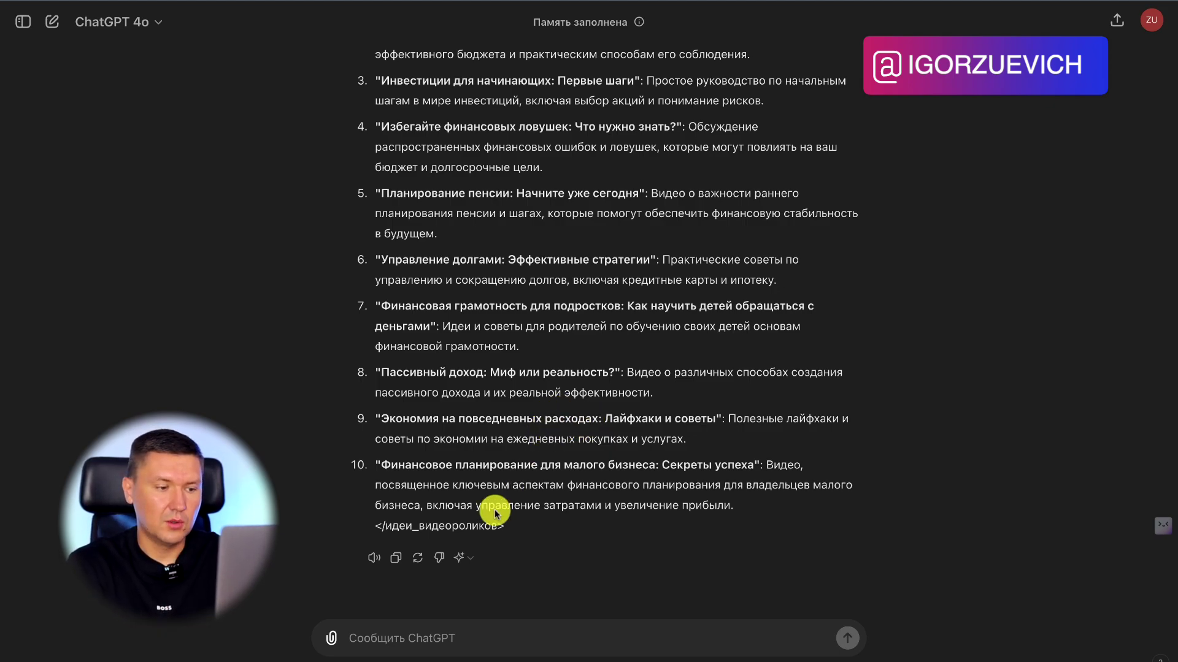
Regenerate the video ideas response with GPT-4o mini and show the beginning of the new list.
{"action": "left_click", "coordinate": [464, 558]}
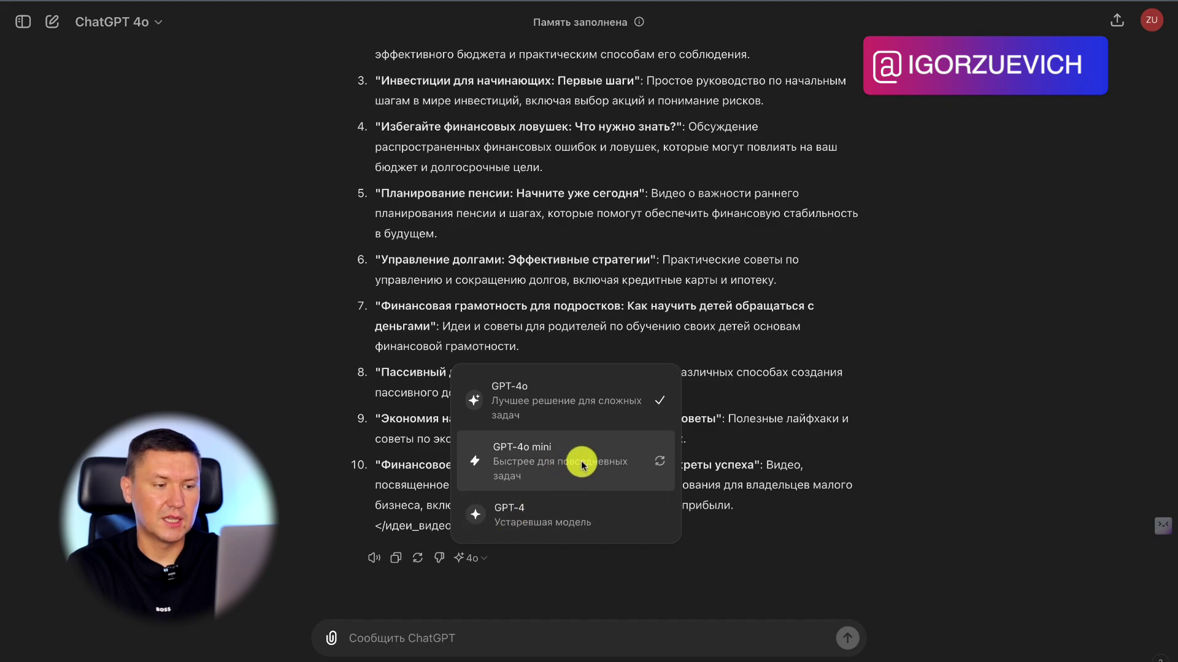
{"action": "left_click", "coordinate": [533, 466]}
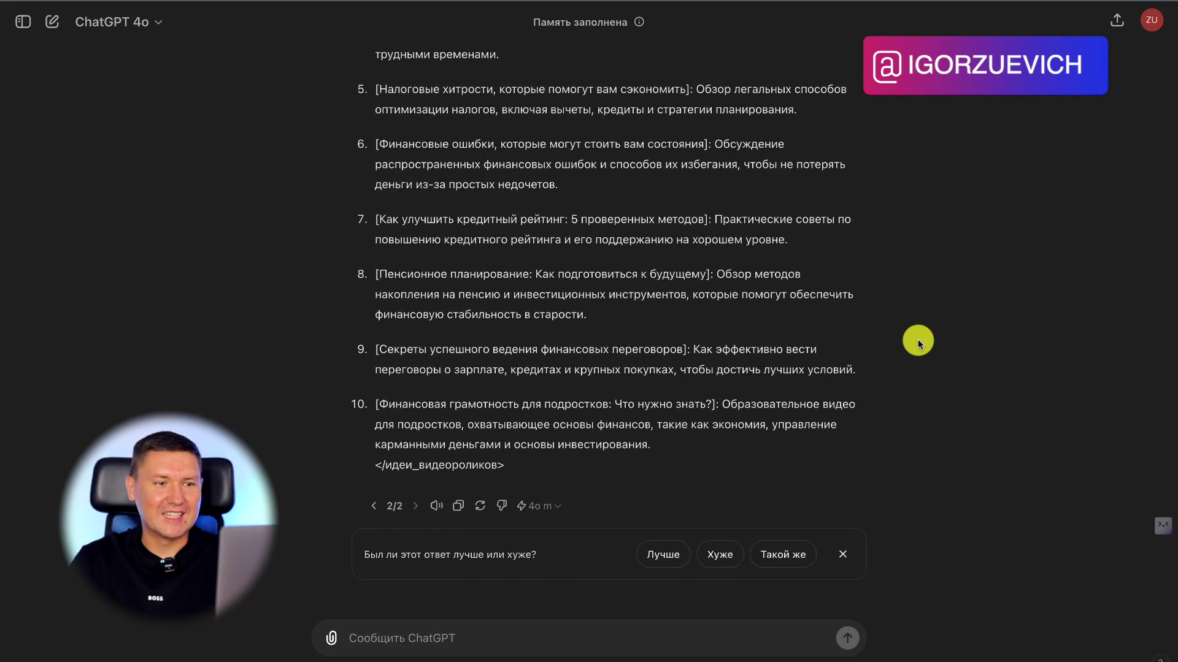
{"action": "scroll", "coordinate": [918, 342], "scroll_direction": "up", "scroll_amount": 5}
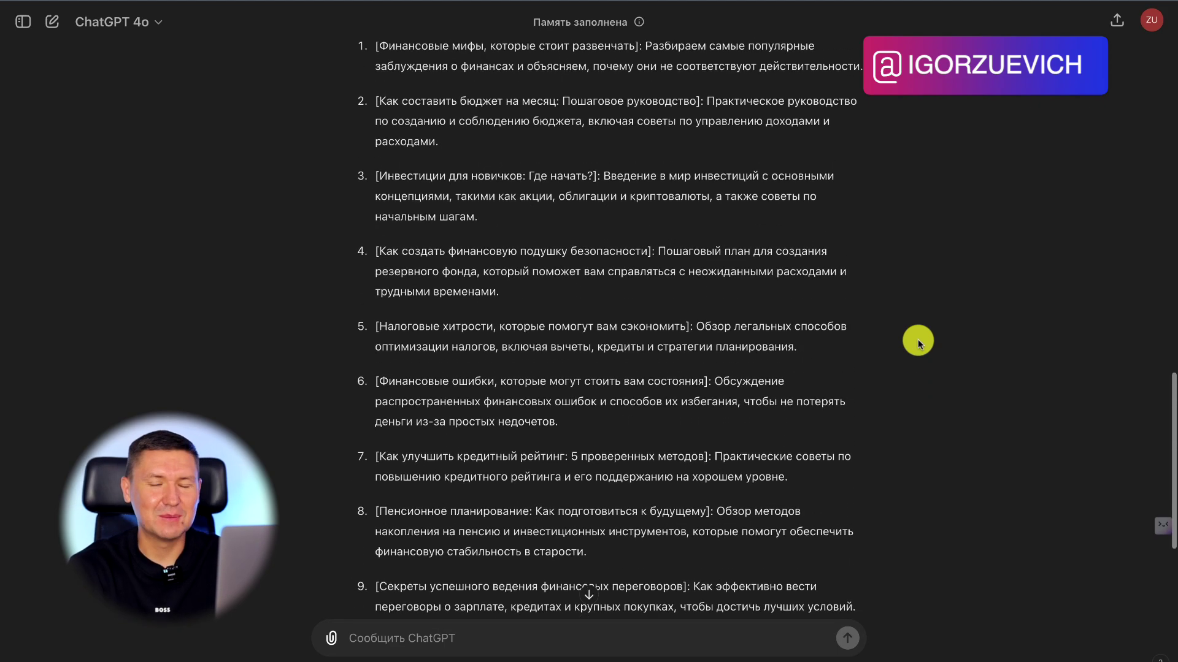
{"action": "scroll", "coordinate": [844, 339], "scroll_direction": "up", "scroll_amount": 2}
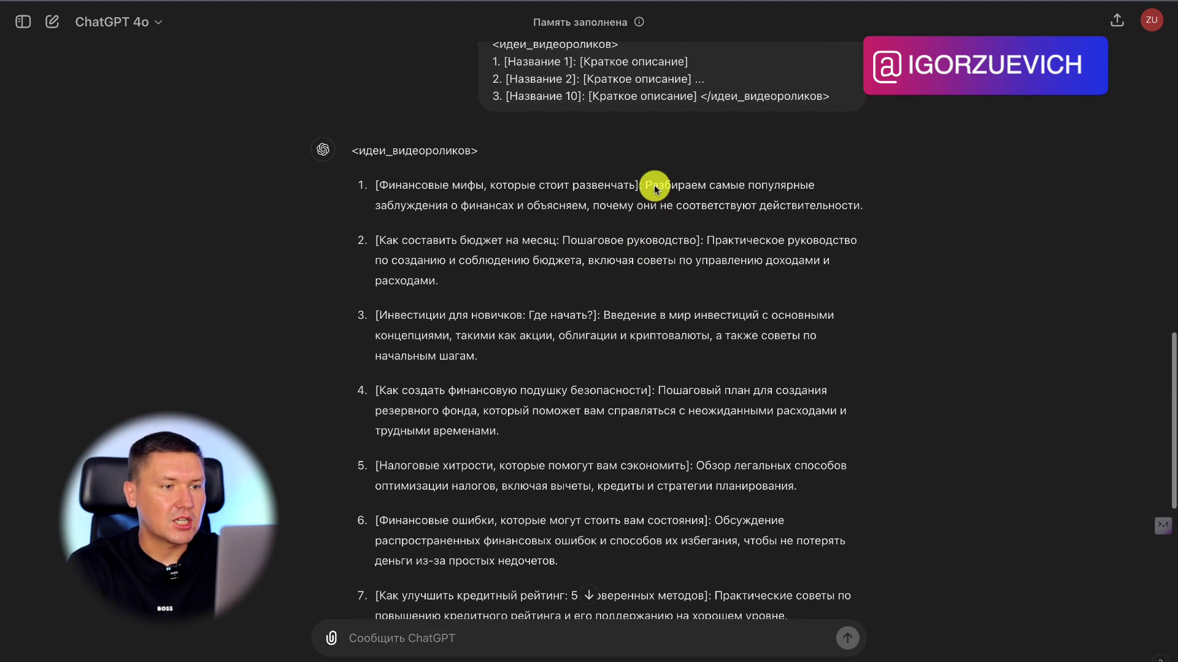
Compare the GPT-4o and GPT-4o mini video ideas by switching between both versions, focusing on the format and the first idea.
{"action": "scroll", "coordinate": [653, 186], "scroll_direction": "down", "scroll_amount": 6}
{"action": "left_click", "coordinate": [371, 507]}
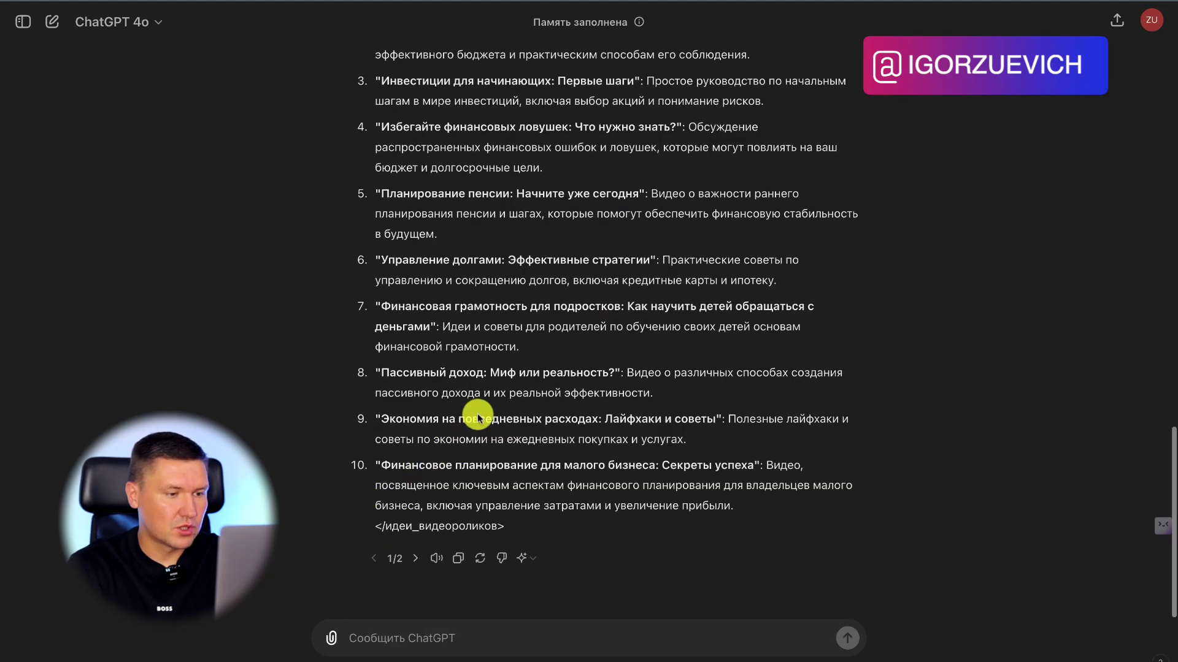
{"action": "scroll", "coordinate": [509, 393], "scroll_direction": "up", "scroll_amount": 6}
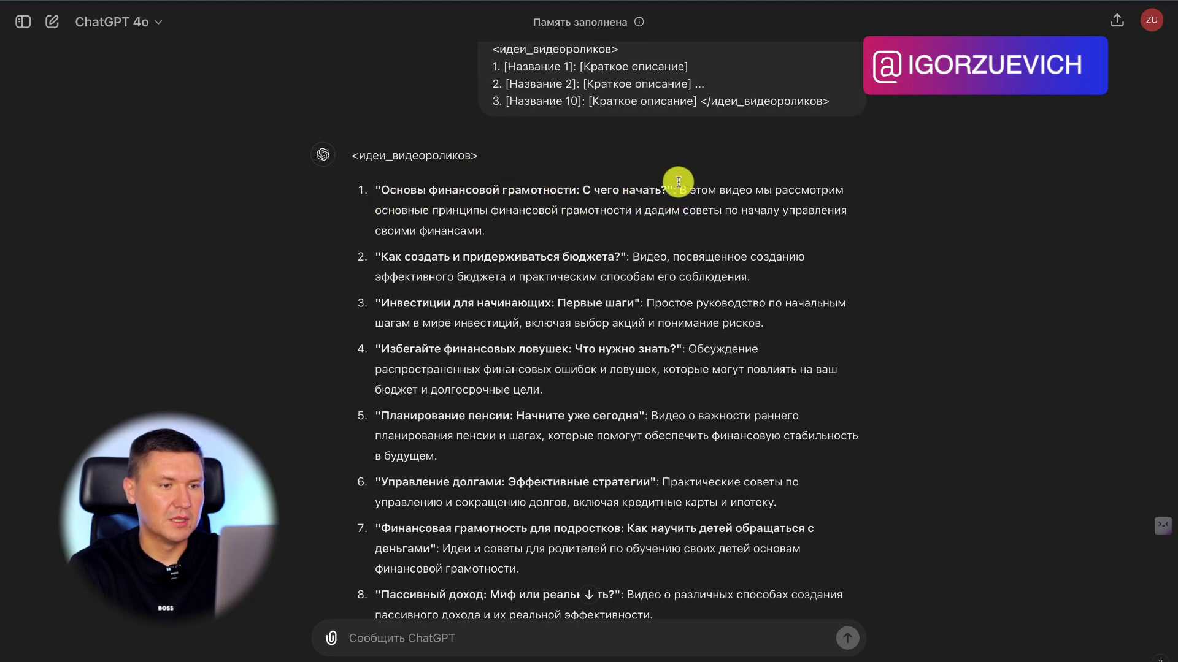
{"action": "scroll", "coordinate": [568, 252], "scroll_direction": "down", "scroll_amount": 4}
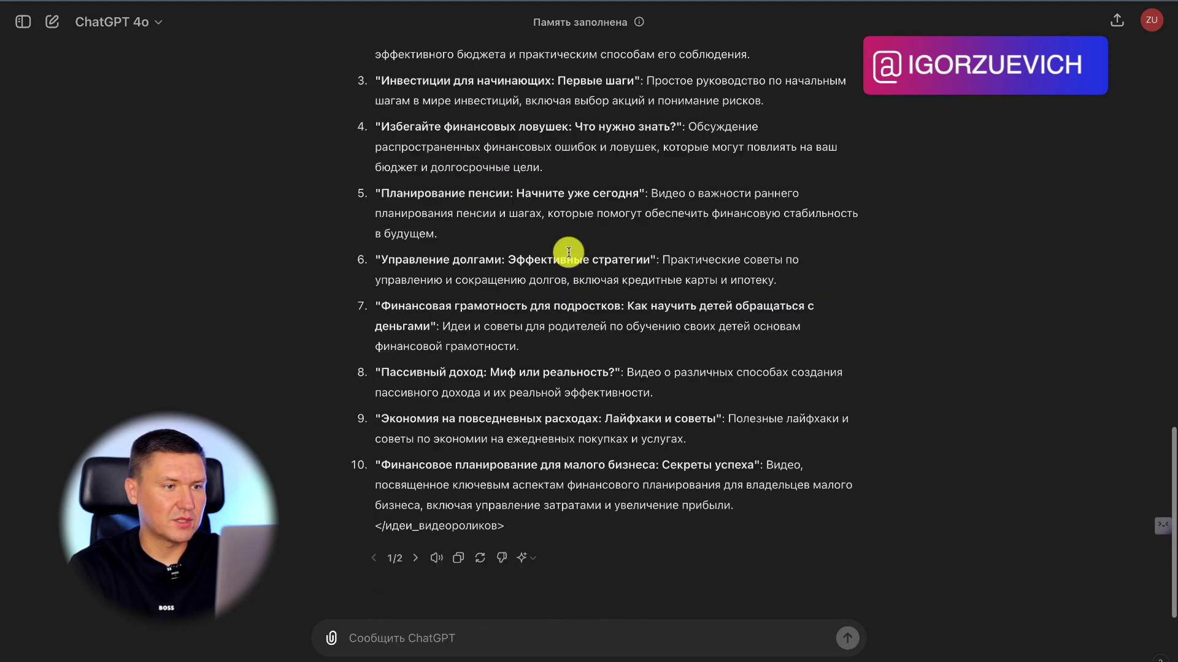
{"action": "left_click", "coordinate": [415, 558]}
{"action": "scroll", "coordinate": [519, 456], "scroll_direction": "up", "scroll_amount": 3}
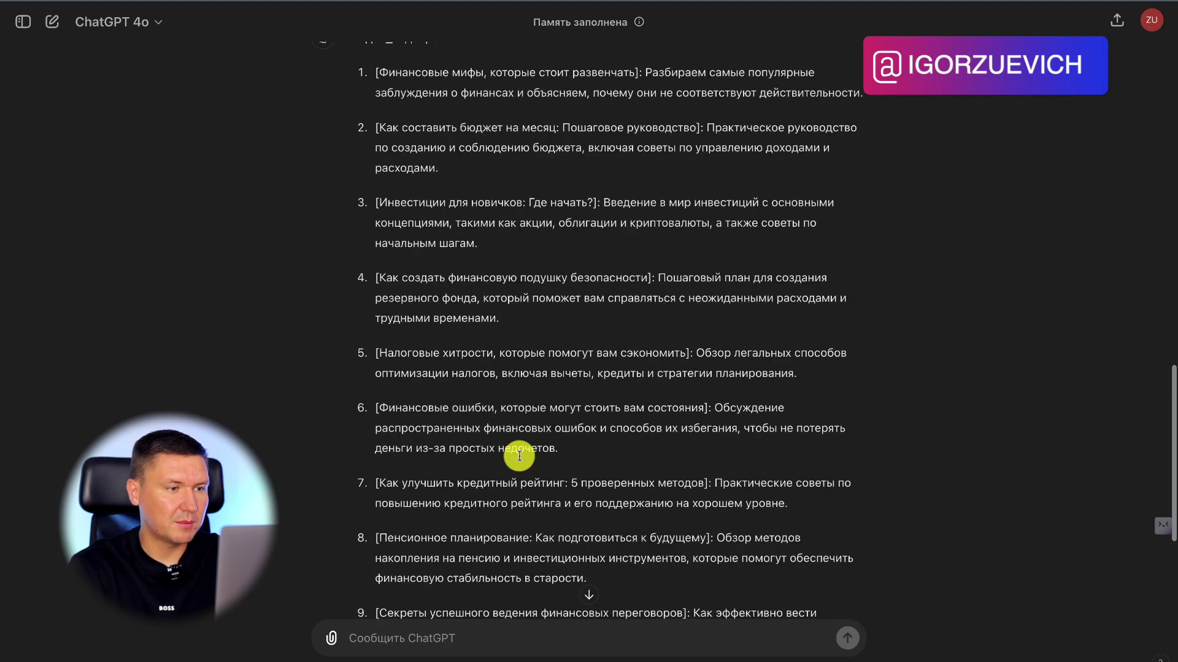
{"action": "scroll", "coordinate": [520, 456], "scroll_direction": "up", "scroll_amount": 4}
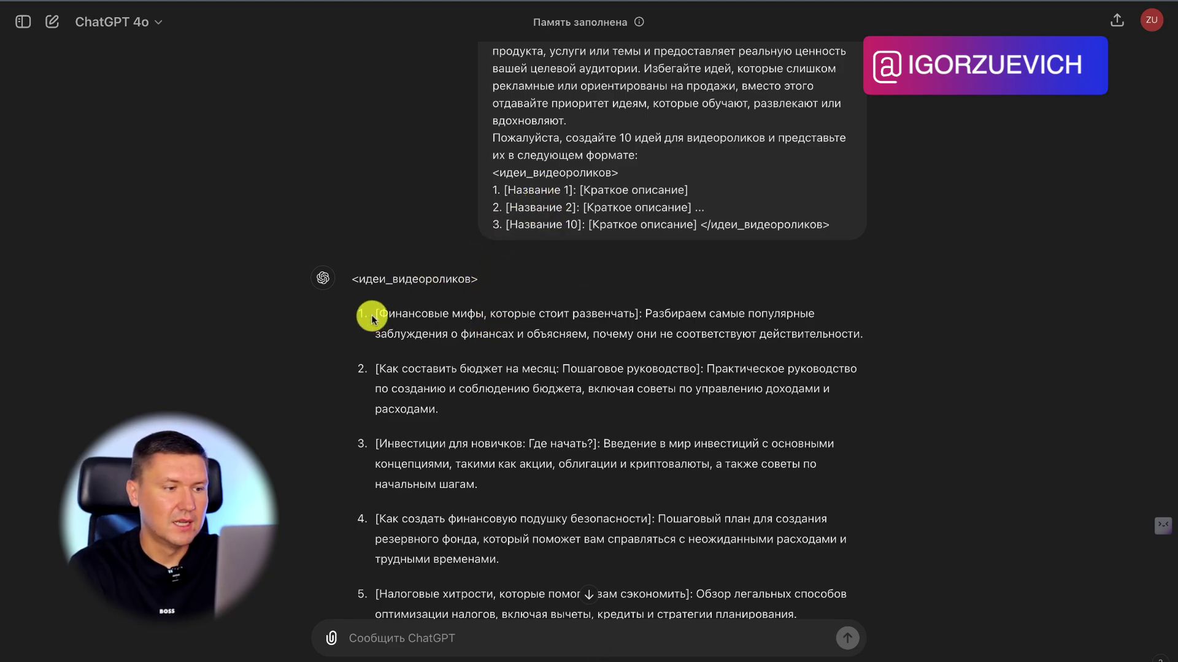
{"action": "left_click_drag", "start_coordinate": [385, 315], "coordinate": [594, 317]}
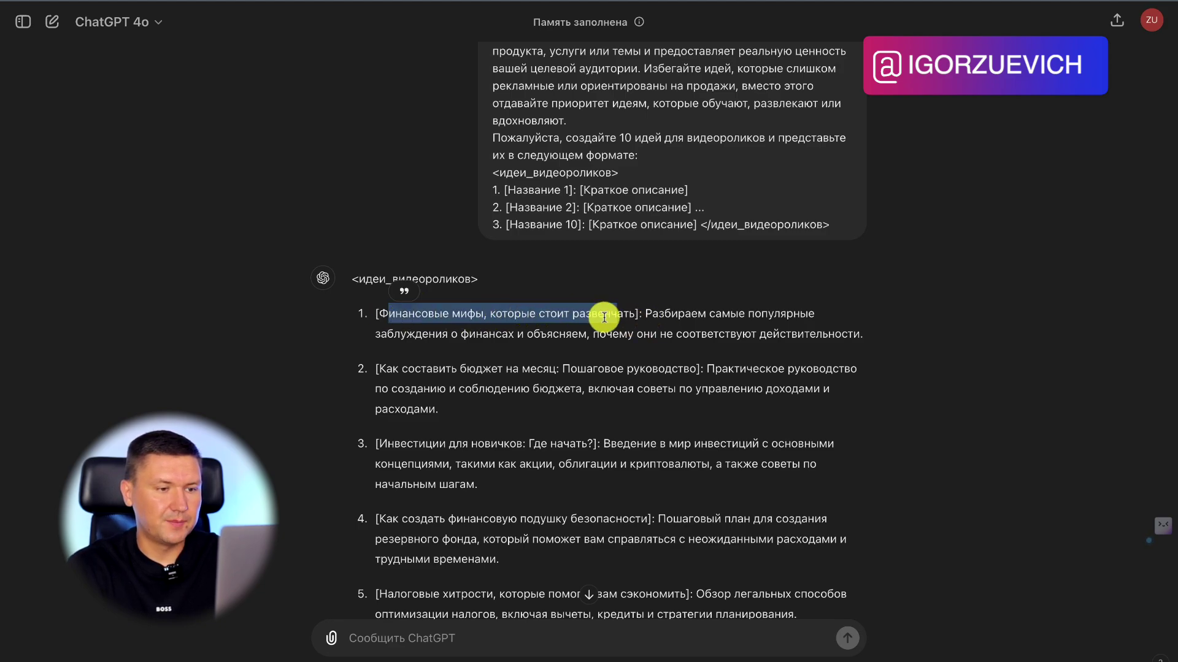
{"action": "left_click_drag", "start_coordinate": [665, 314], "coordinate": [738, 330]}
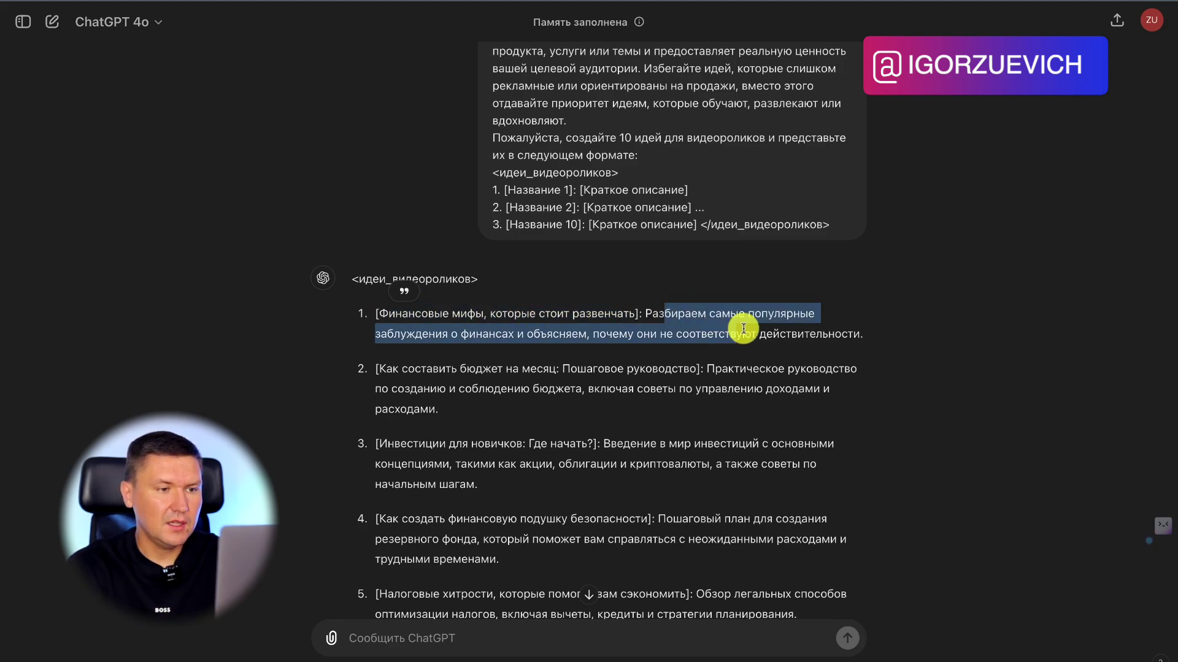
{"action": "left_click", "coordinate": [762, 334]}
{"action": "scroll", "coordinate": [785, 331], "scroll_direction": "down", "scroll_amount": 8}
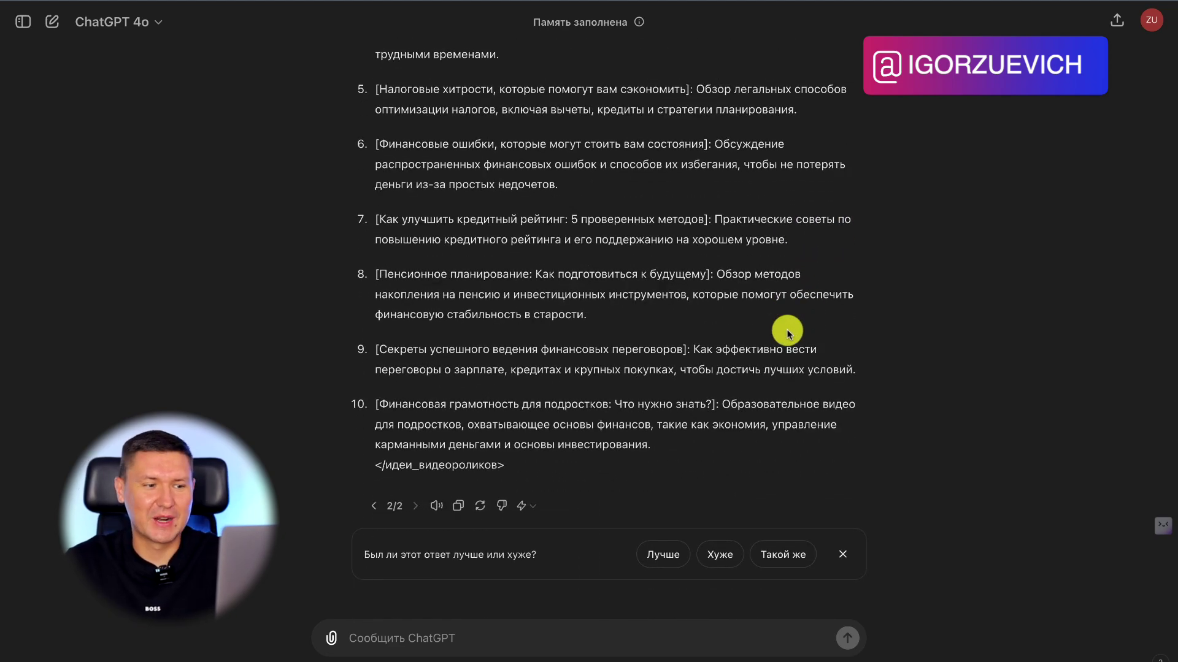
Regenerate the video ideas response with the GPT-4 model and compare the new list with the GPT-4o version.
{"action": "left_click", "coordinate": [522, 506]}
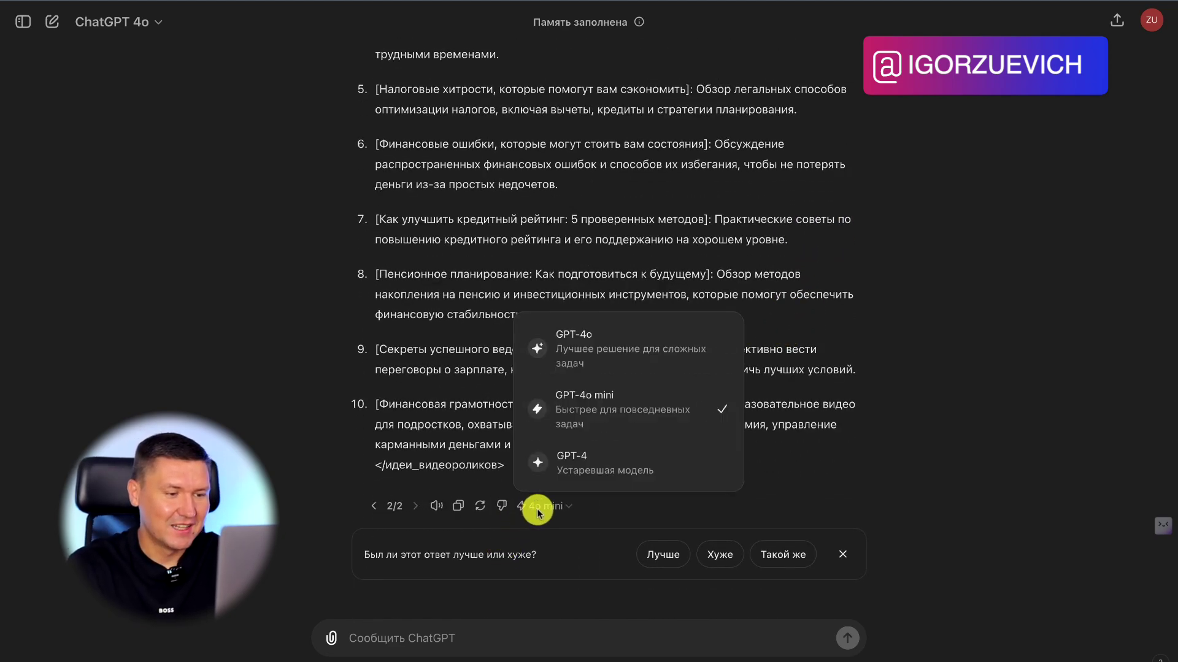
{"action": "left_click", "coordinate": [587, 470]}
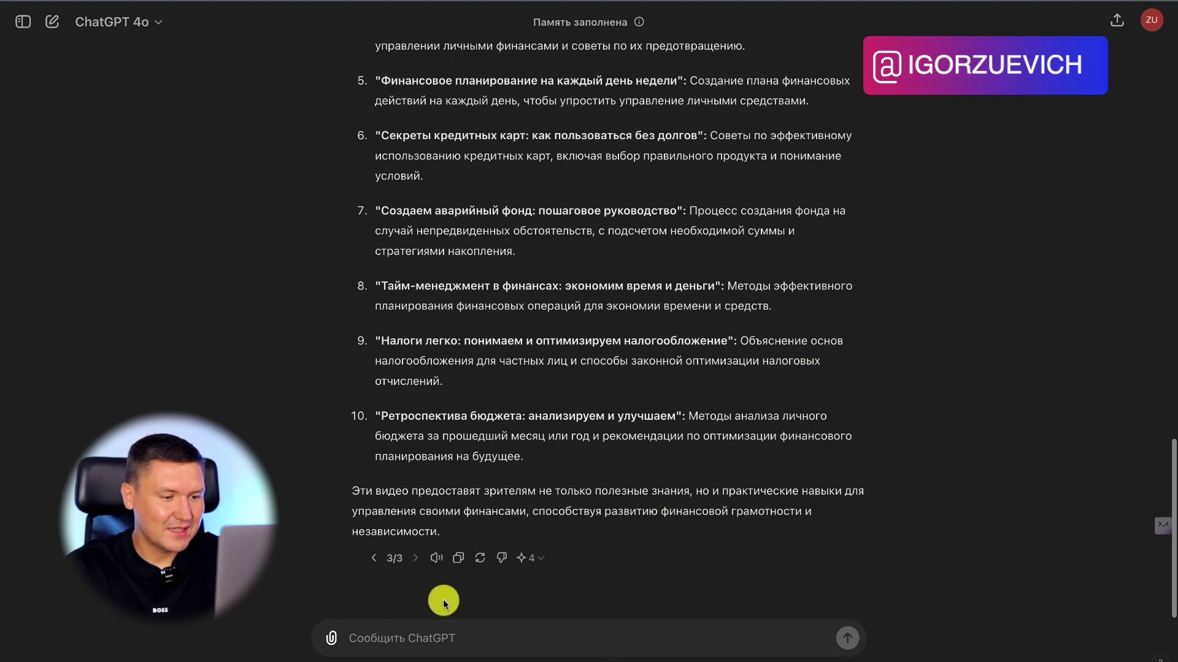
{"action": "left_click", "coordinate": [376, 557]}
{"action": "left_click", "coordinate": [376, 557]}
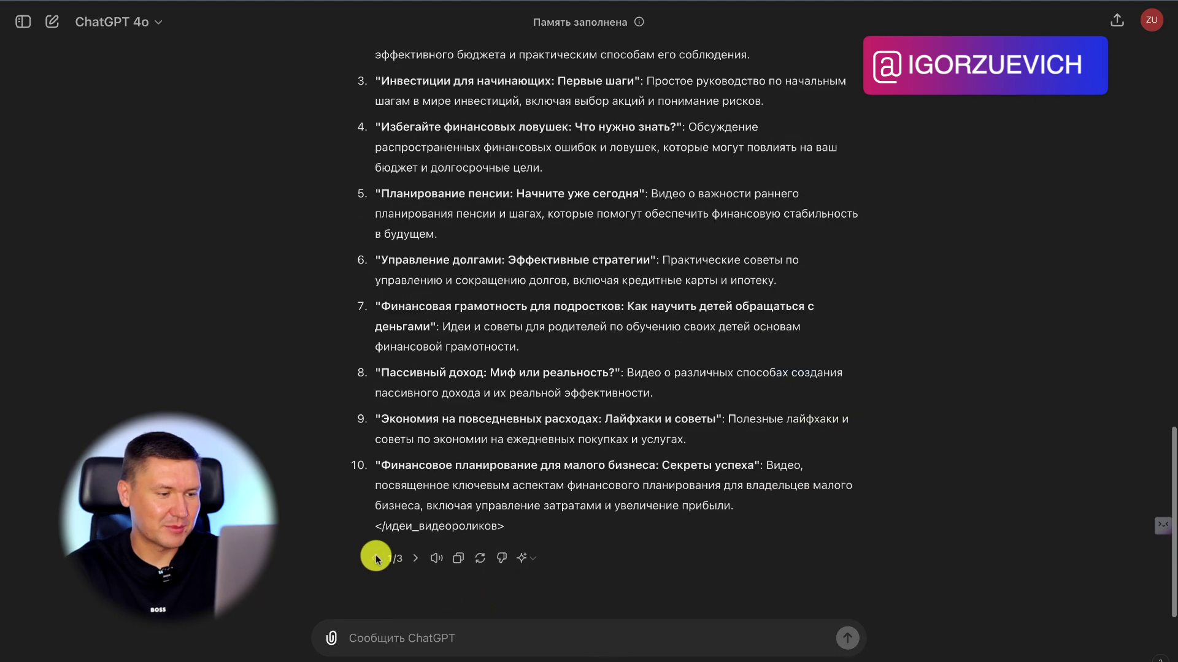
{"action": "left_click", "coordinate": [411, 559]}
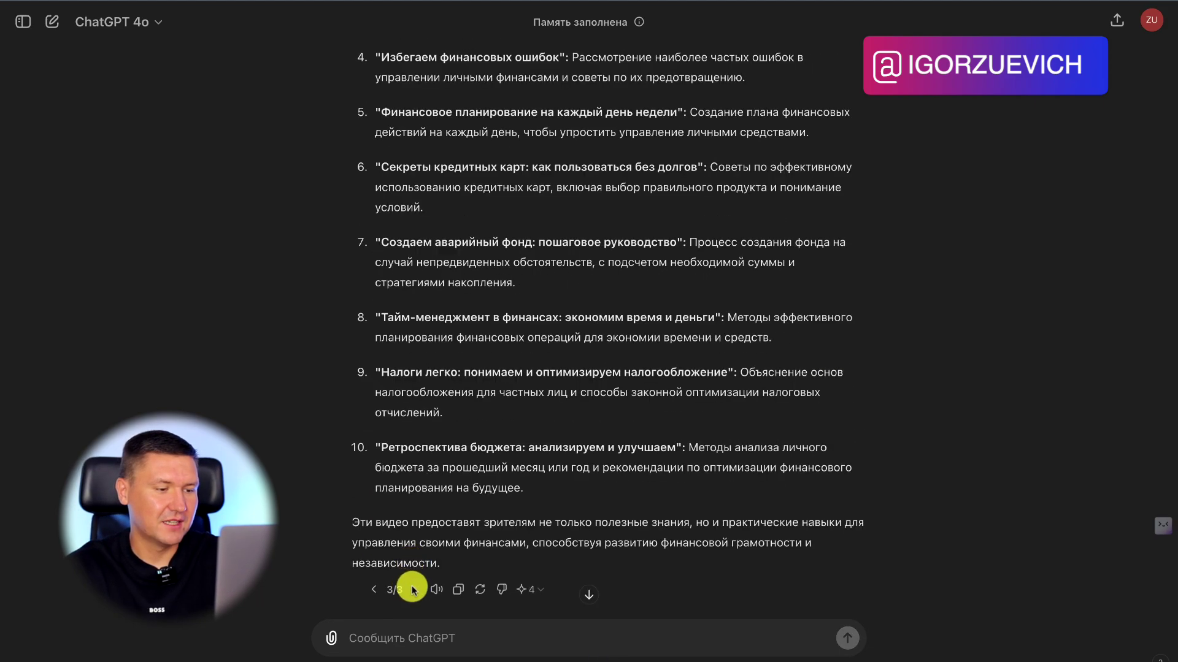
{"action": "scroll", "coordinate": [520, 423], "scroll_direction": "up", "scroll_amount": 10}
{"action": "scroll", "coordinate": [519, 423], "scroll_direction": "down", "scroll_amount": 10}
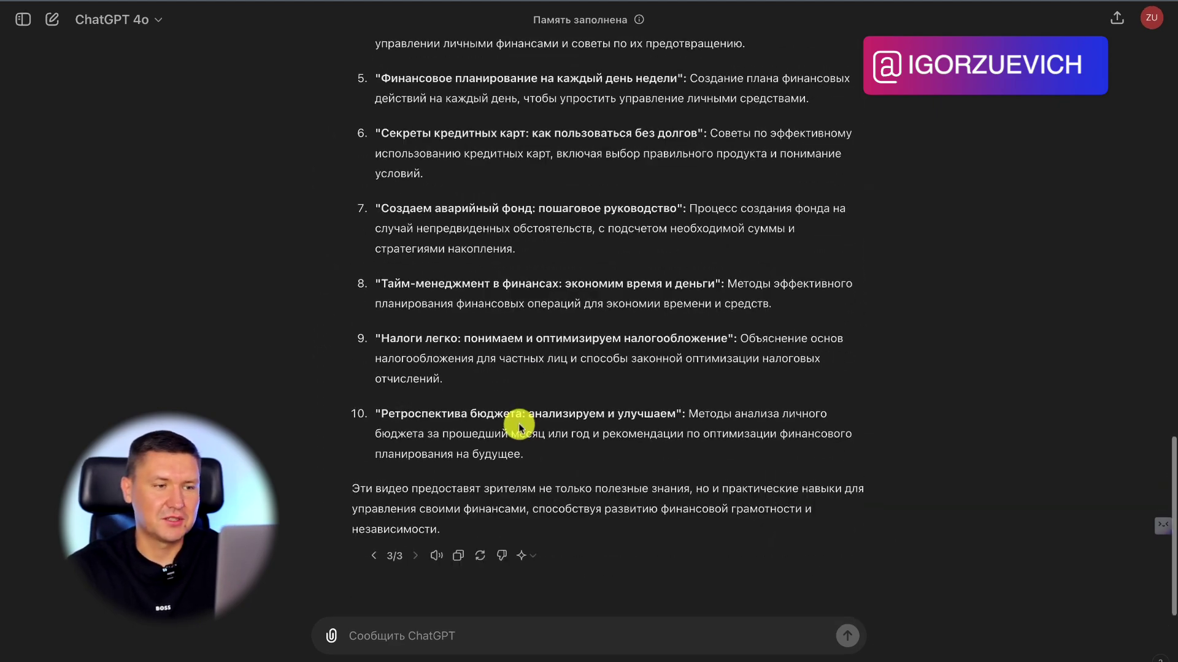
{"action": "scroll", "coordinate": [520, 428], "scroll_direction": "up", "scroll_amount": 7}
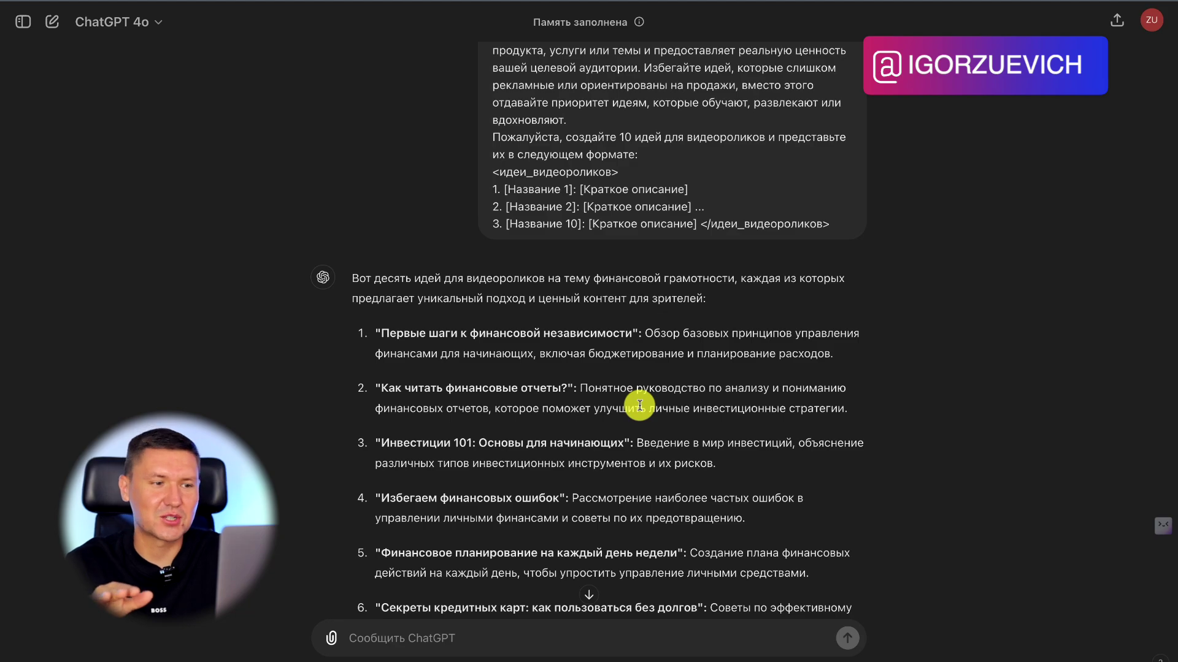
{"action": "scroll", "coordinate": [632, 353], "scroll_direction": "up", "scroll_amount": 10}
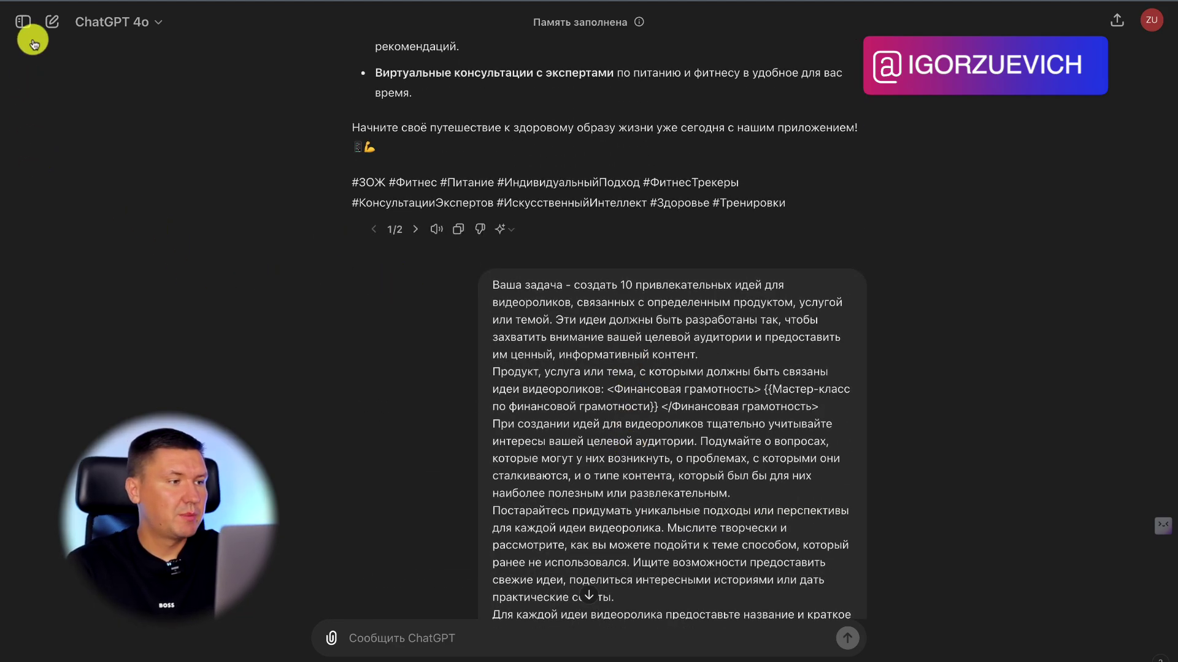
Start a new chat and enter the prompt for two article summaries of 2-3 and 5–6 sentences, followed by a blank line.
{"action": "left_click", "coordinate": [52, 22]}
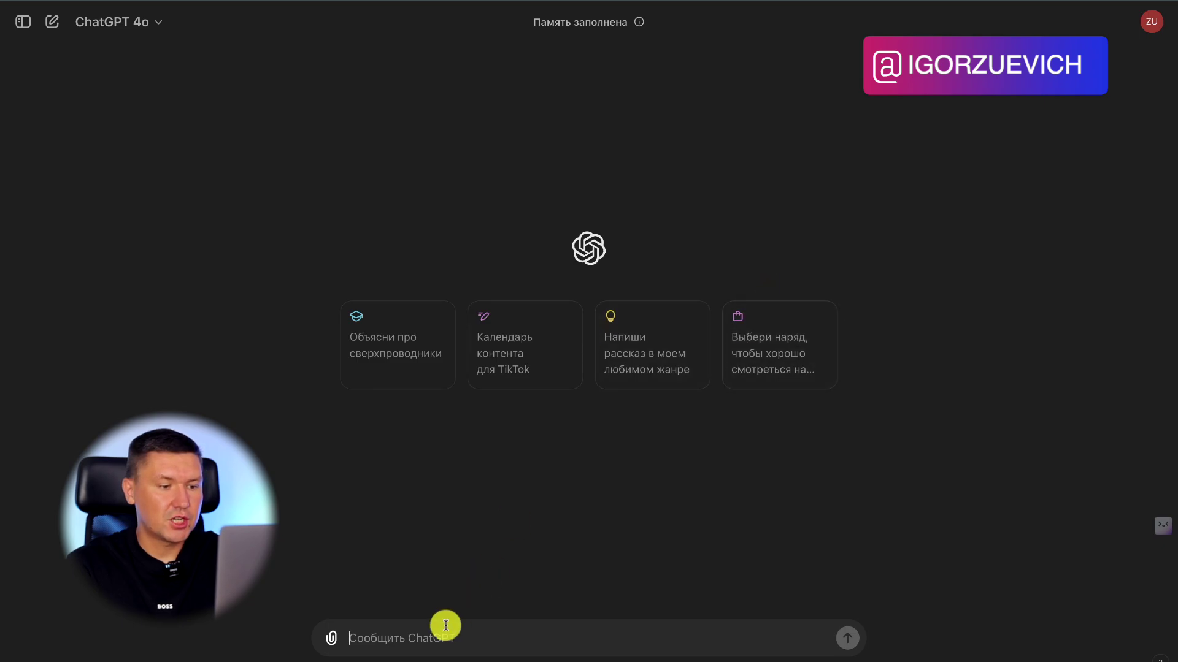
{"action": "type", "text": "Приведите два содержания этой статьи. Первое резюме должно состоять из 2-3 предложений. Второе резюме должно состоять из 5–6 предложений и содержать больше деталей."}
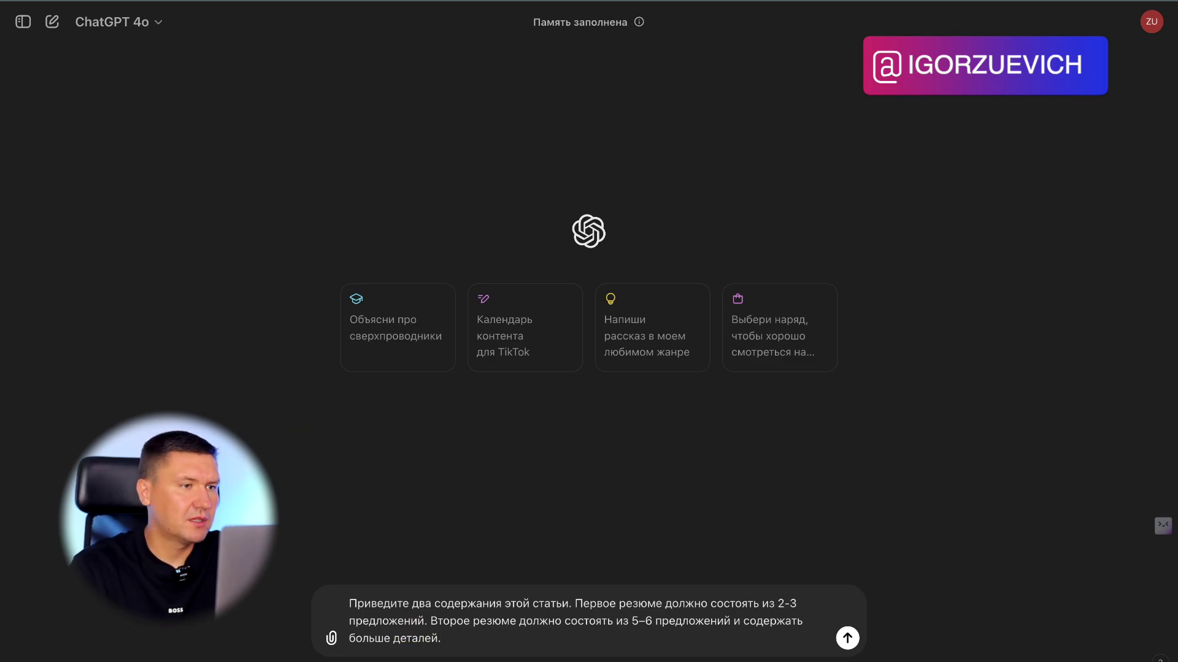
{"action": "left_click", "coordinate": [380, 1]}
{"action": "left_click_drag", "start_coordinate": [384, 108], "coordinate": [653, 251]}
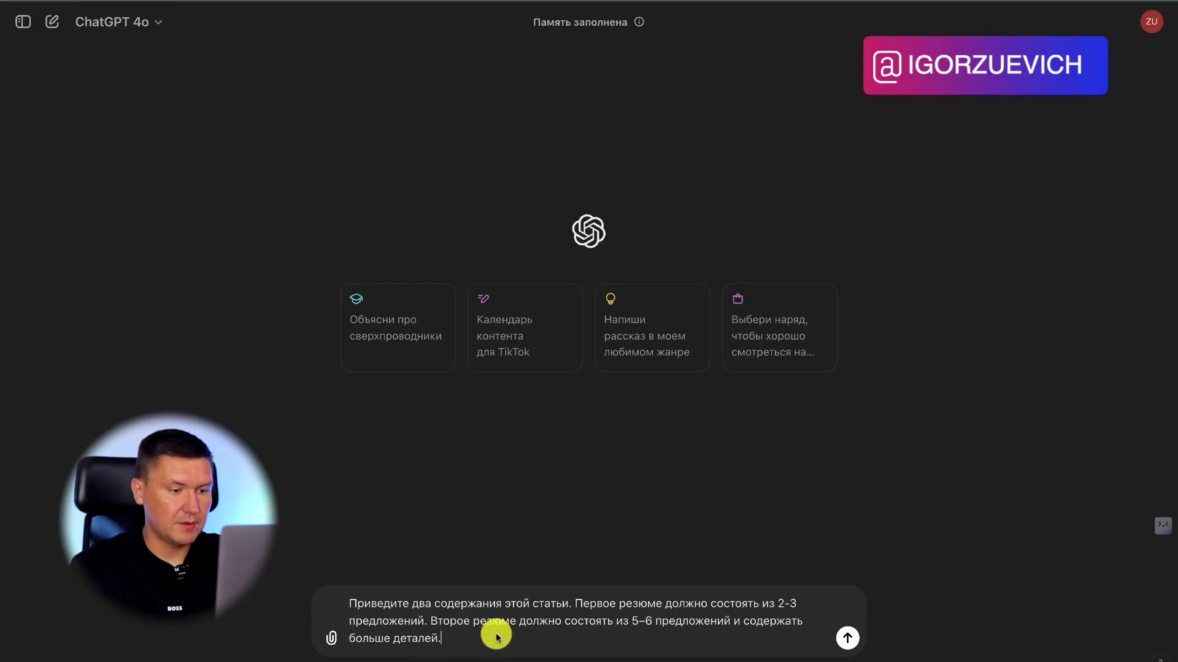
{"action": "key", "text": "shift+Return"}
{"action": "key", "text": "shift+Return"}
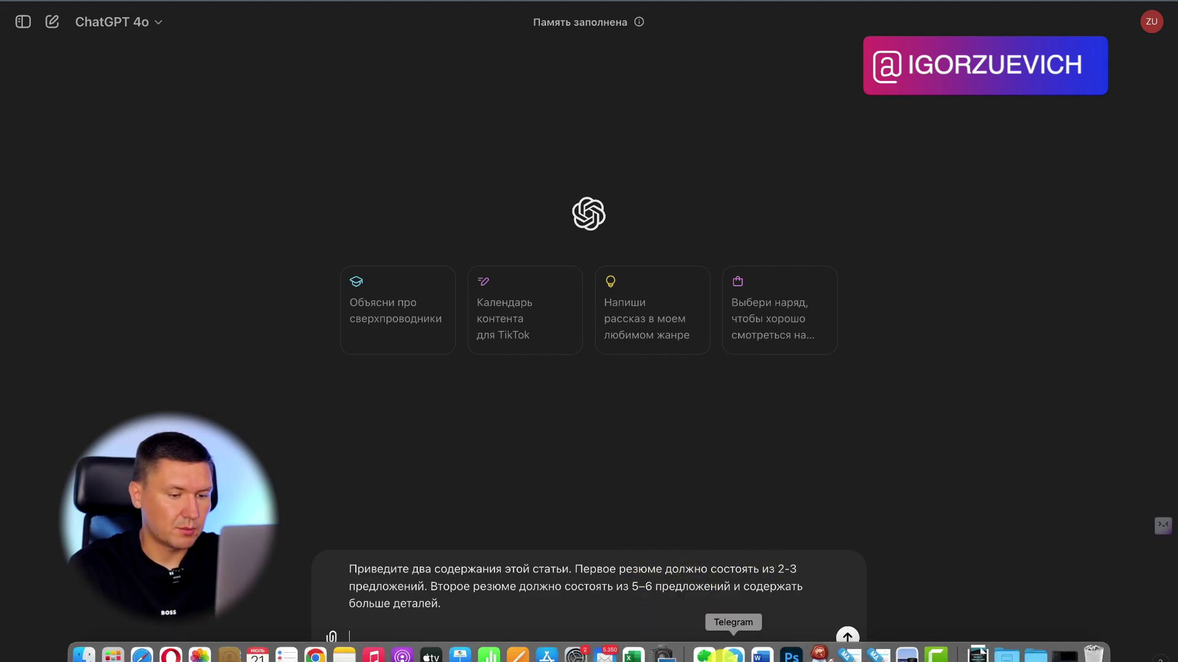
Look up the English original of the article summary prompt in Telegram's ORIGINAL PROMPTS topic and return to ChatGPT in the browser.
{"action": "left_click", "coordinate": [730, 652]}
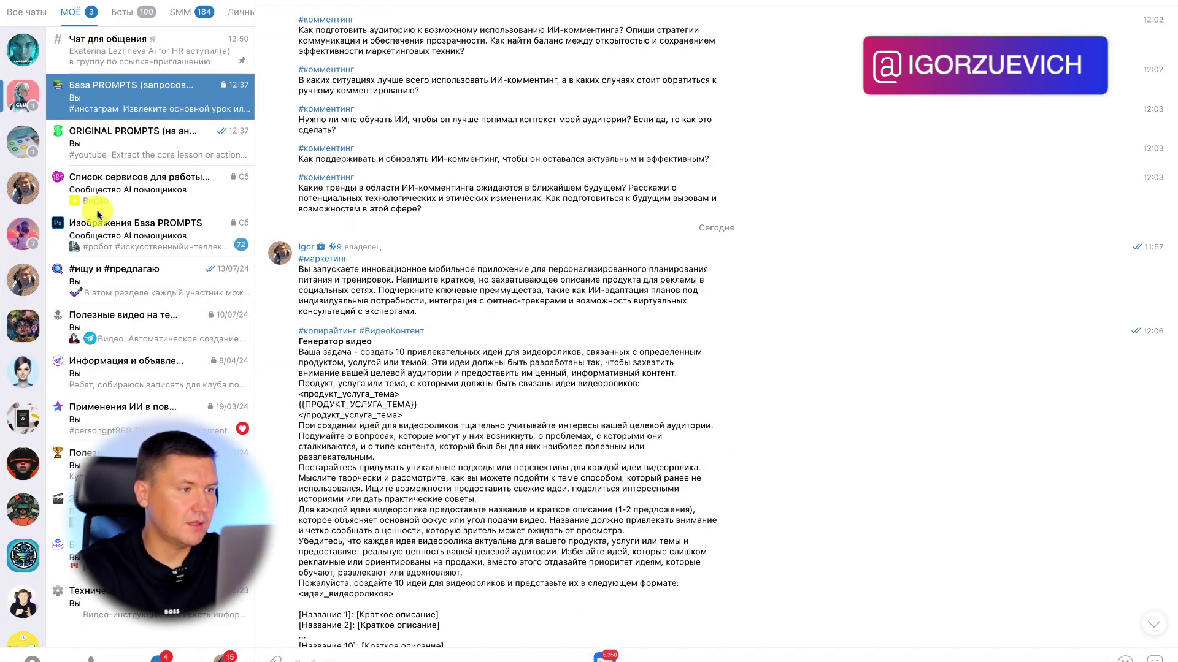
{"action": "left_click", "coordinate": [134, 297]}
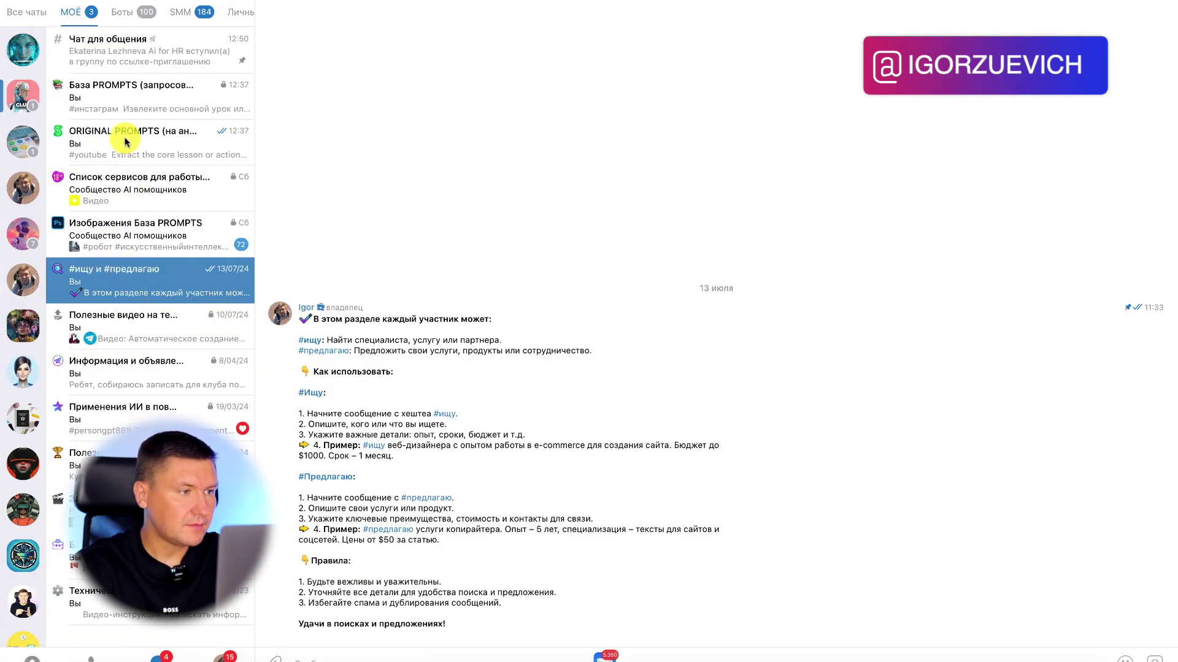
{"action": "left_click", "coordinate": [125, 141]}
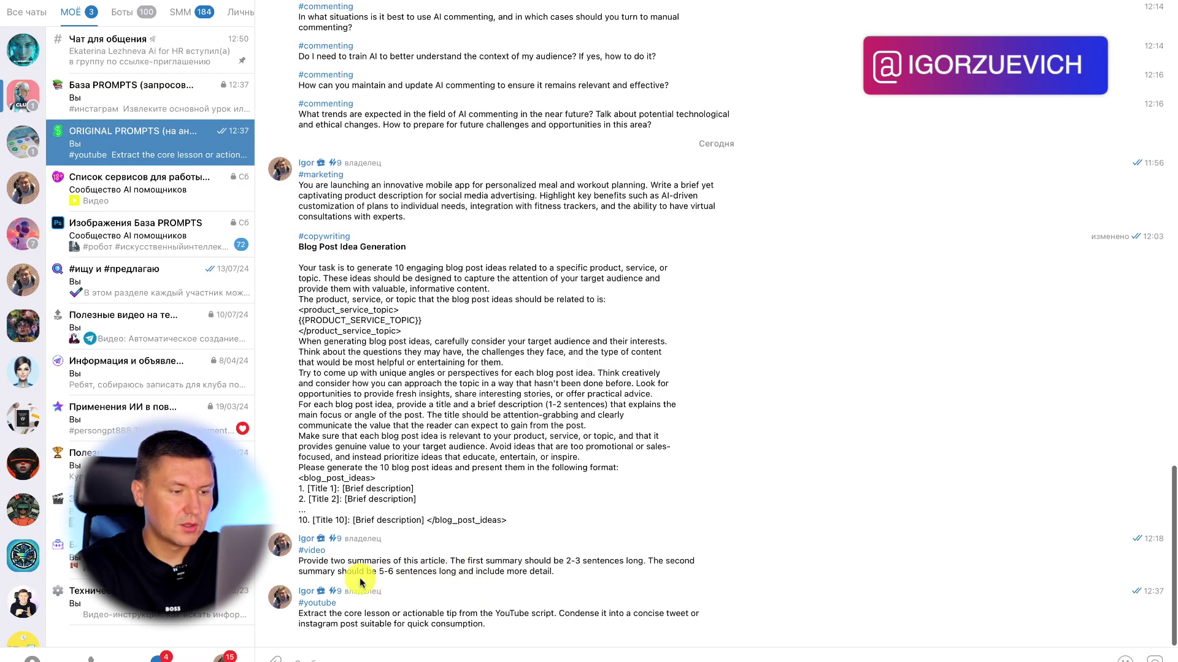
{"action": "mouse_move", "coordinate": [488, 654]}
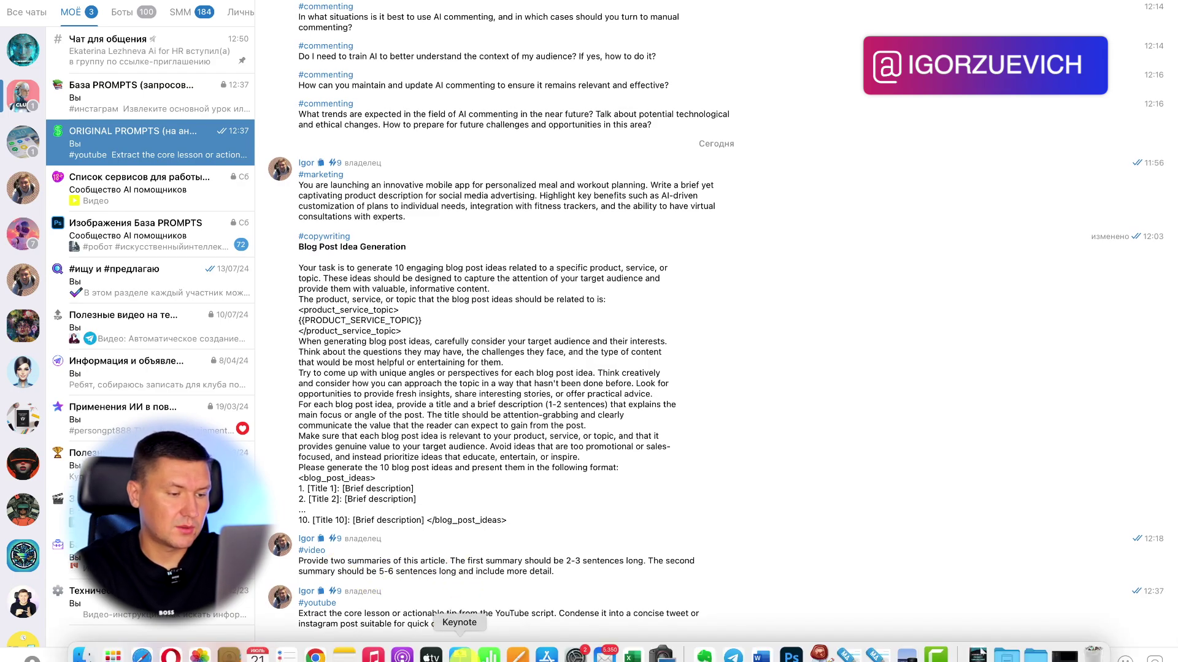
{"action": "left_click", "coordinate": [315, 656]}
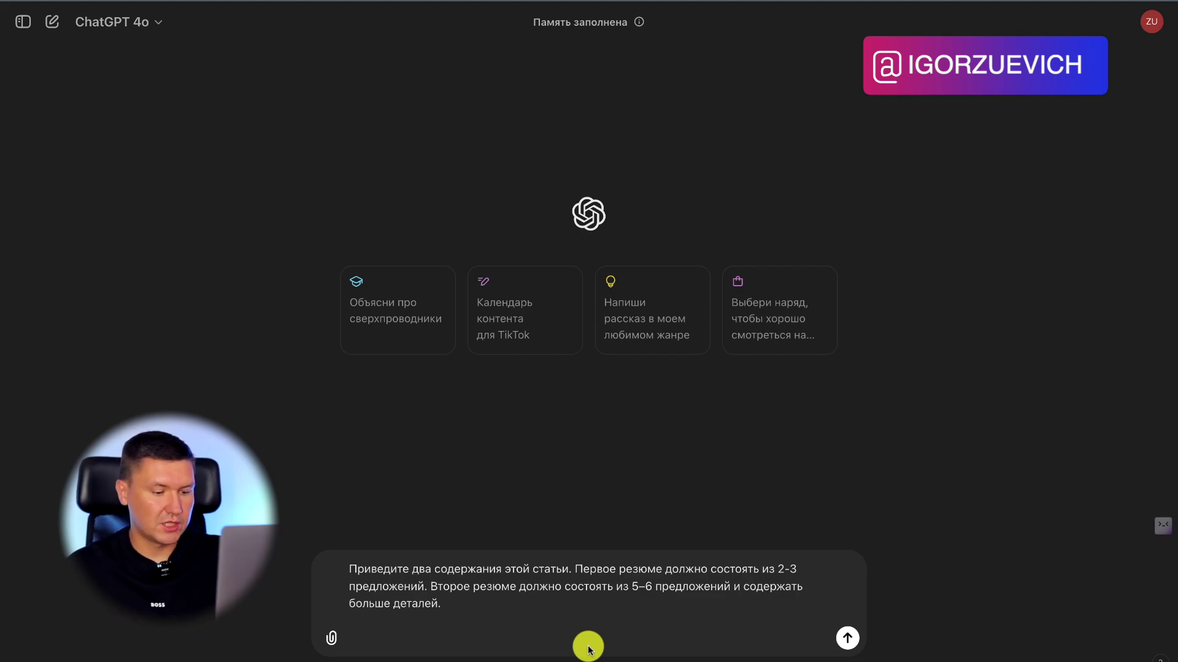
Add the copied English article "GPT-4o mini: advancing cost-efficient intelligence" below the summary prompt, send it to GPT-4o and check the answer against the request.
{"action": "key", "text": "super+v"}
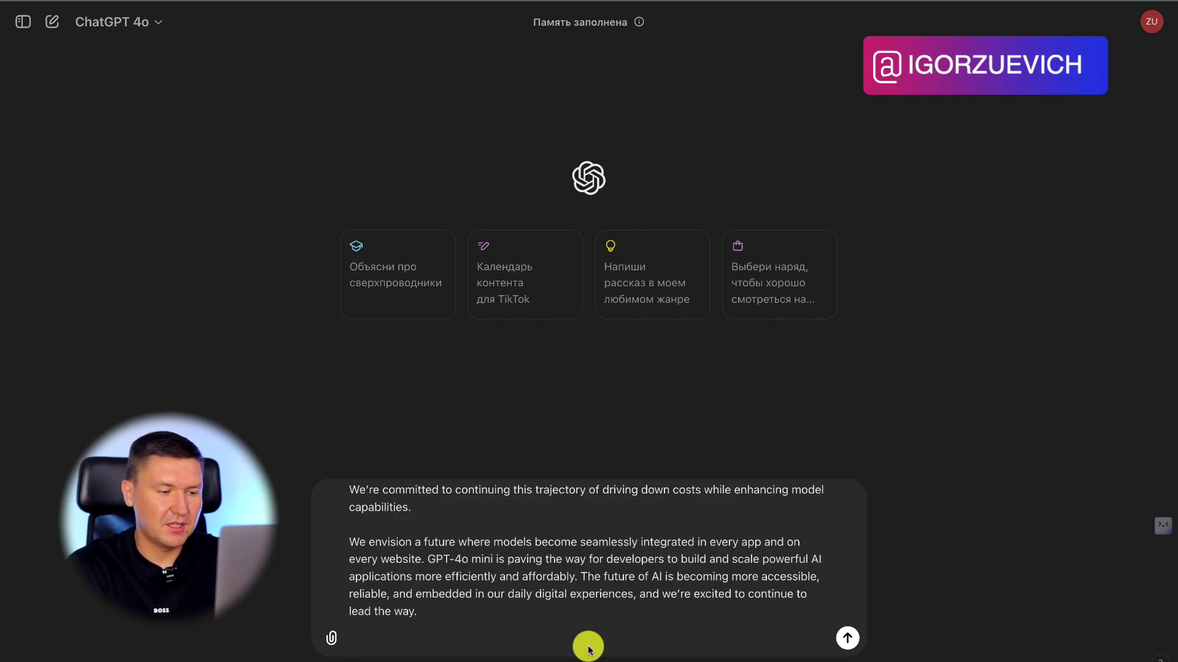
{"action": "key", "text": "Return"}
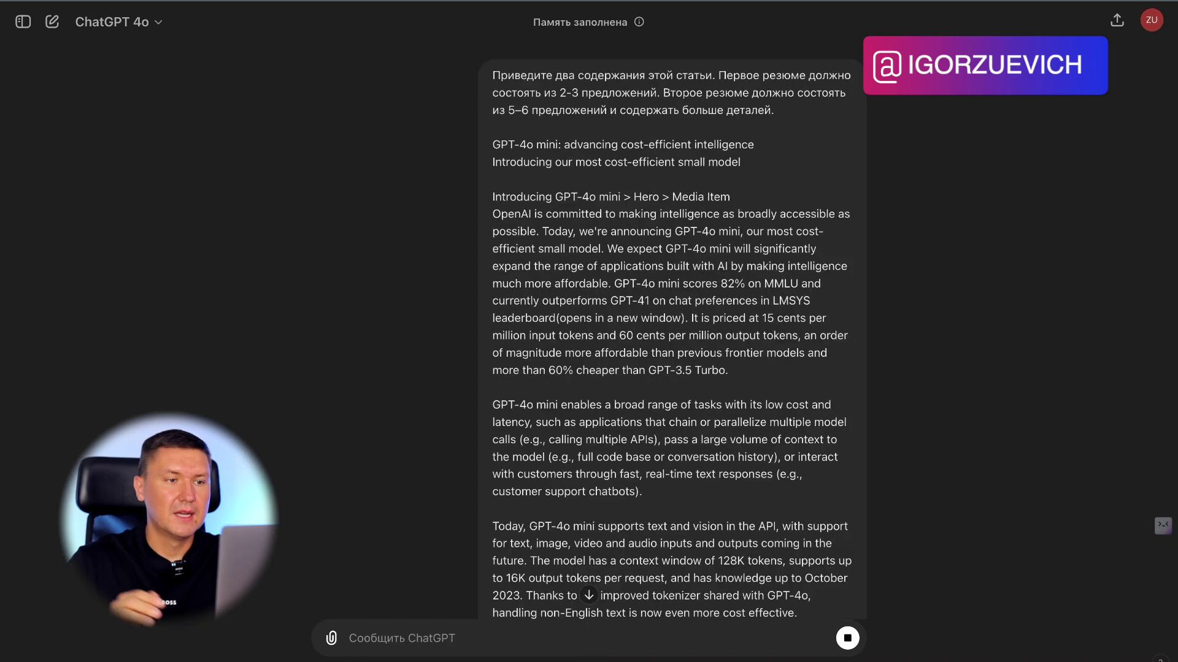
{"action": "scroll", "coordinate": [741, 472], "scroll_direction": "down", "scroll_amount": 20}
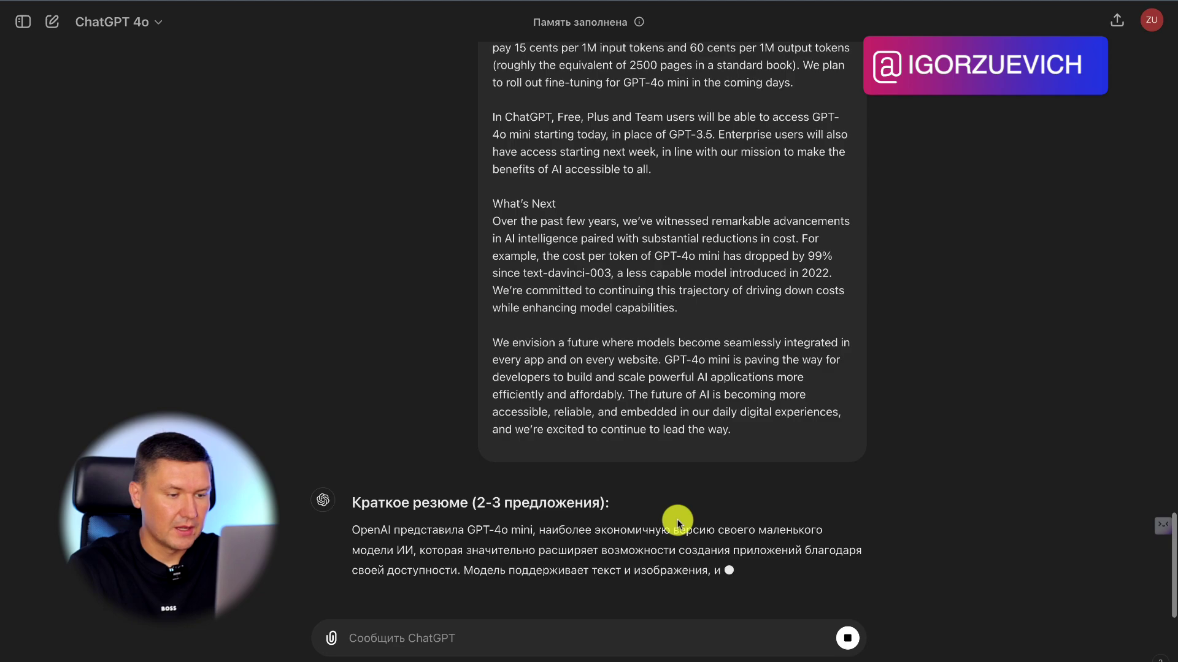
{"action": "scroll", "coordinate": [630, 407], "scroll_direction": "up", "scroll_amount": 2}
{"action": "scroll", "coordinate": [629, 406], "scroll_direction": "down", "scroll_amount": 4}
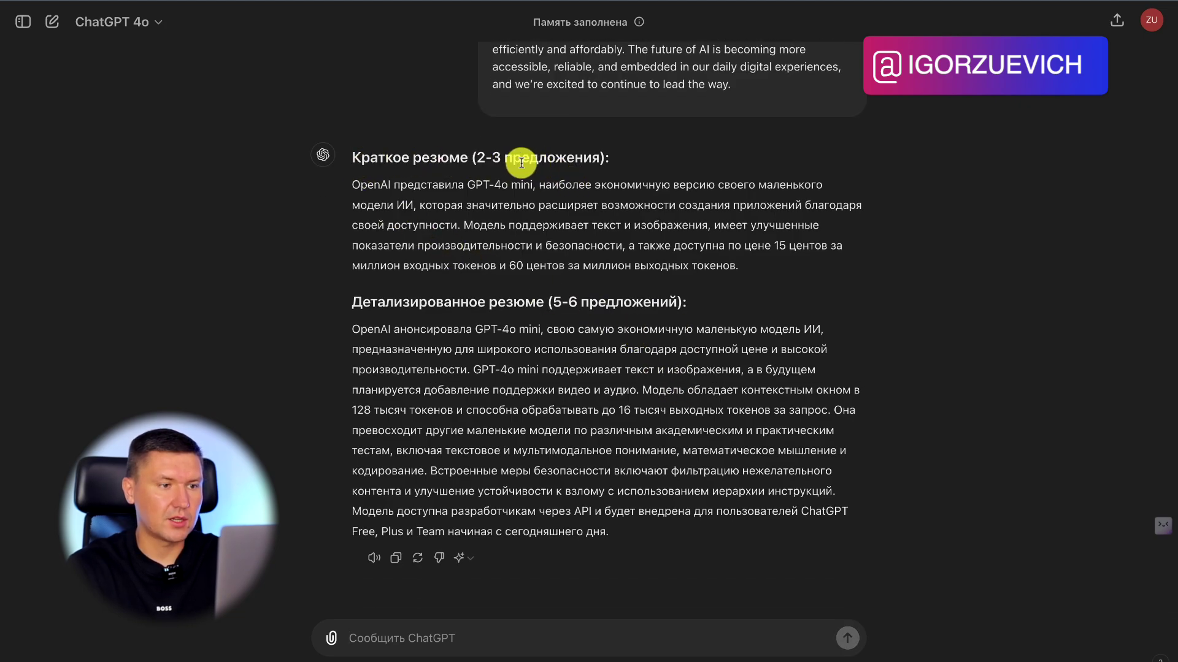
{"action": "scroll", "coordinate": [522, 163], "scroll_direction": "up", "scroll_amount": 10}
{"action": "scroll", "coordinate": [521, 163], "scroll_direction": "up", "scroll_amount": 10}
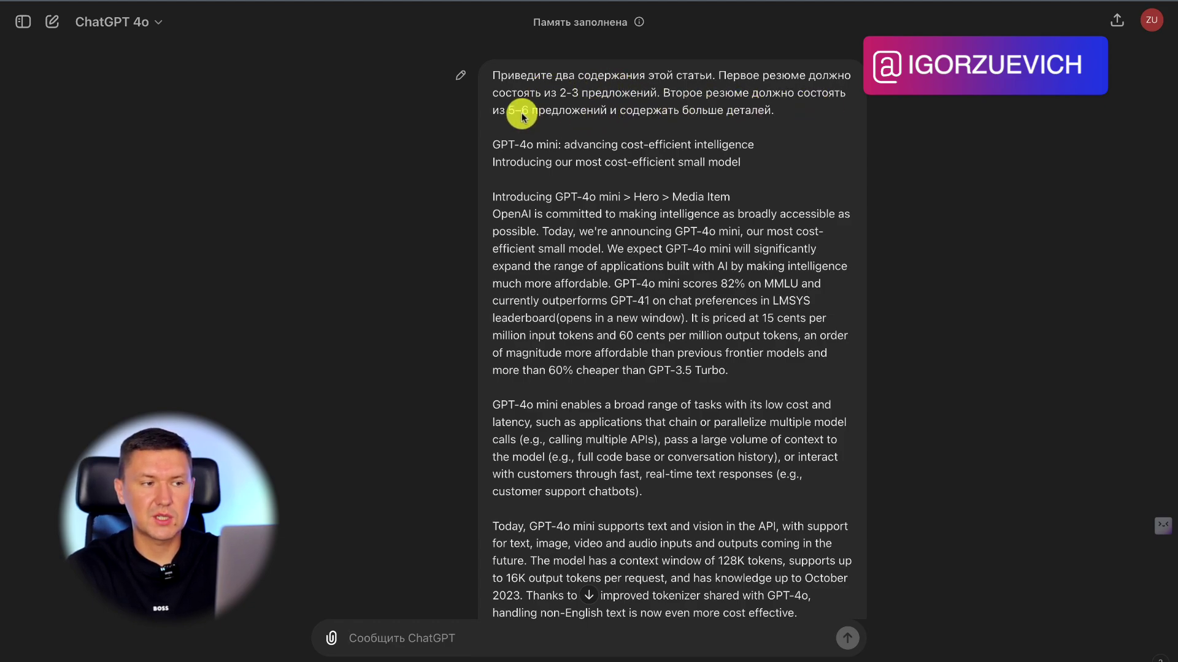
Regenerate the article summaries with GPT-4o mini.
{"action": "scroll", "coordinate": [616, 132], "scroll_direction": "down", "scroll_amount": 20}
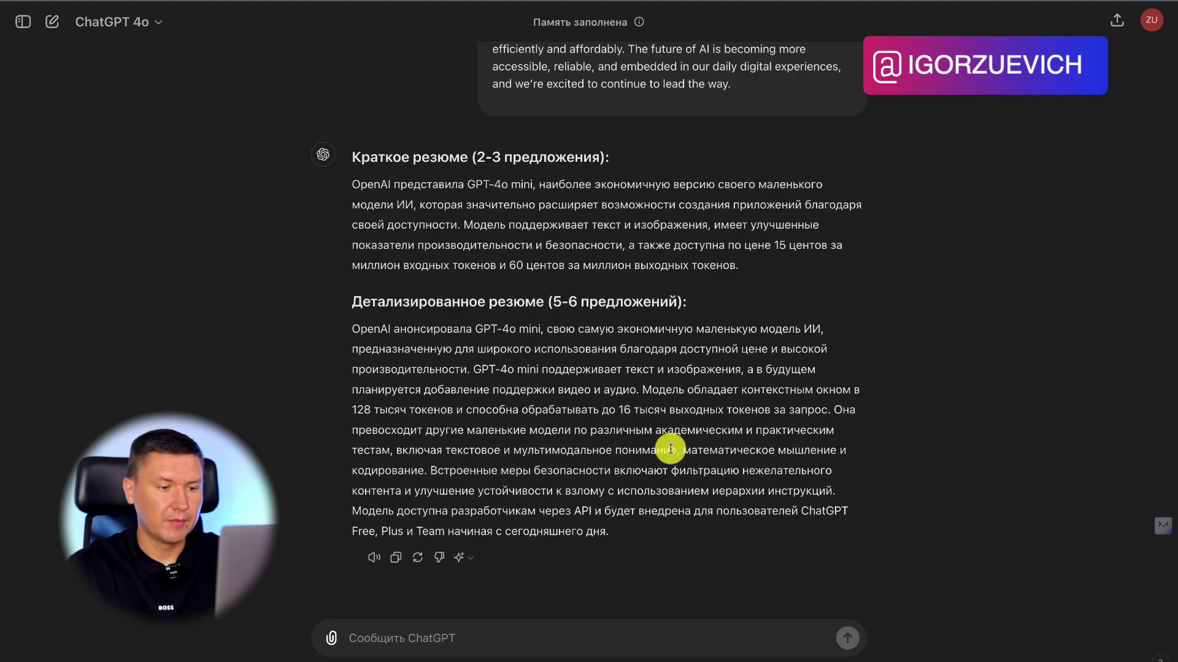
{"action": "left_click", "coordinate": [463, 559]}
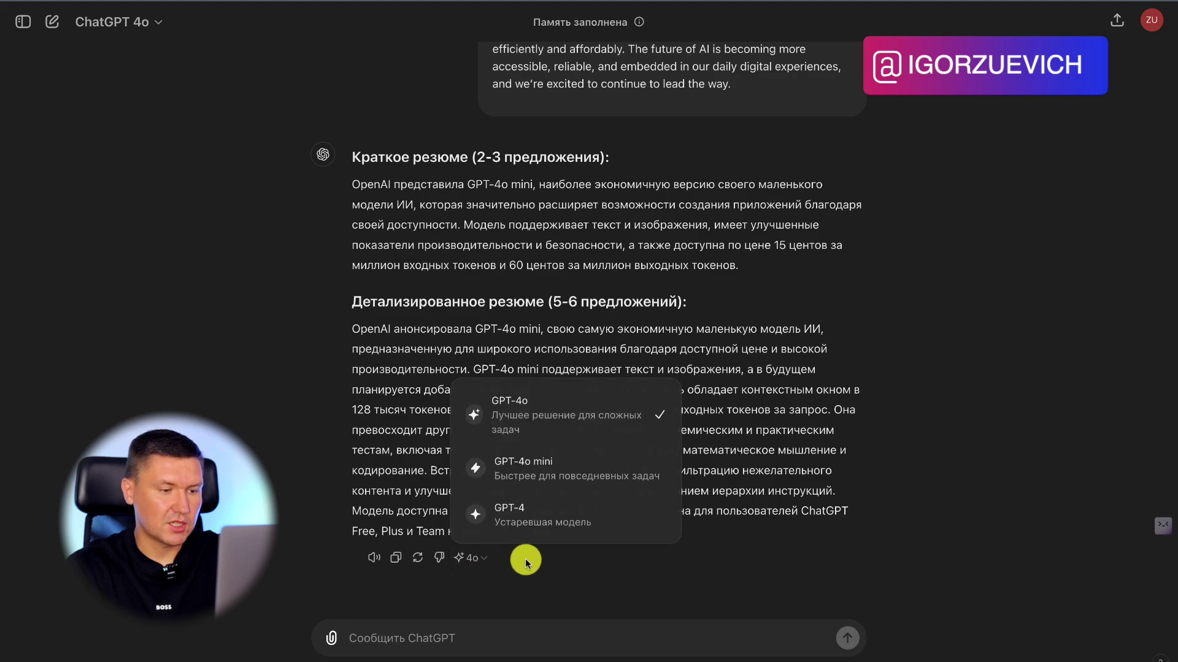
{"action": "left_click", "coordinate": [544, 444]}
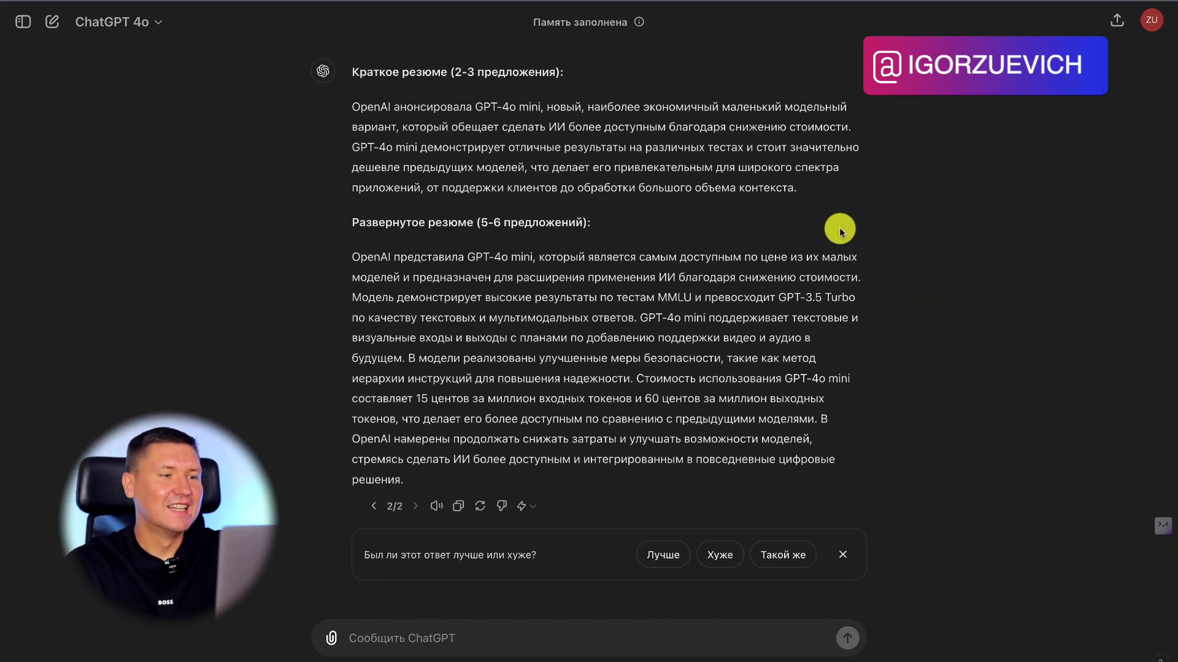
Compare the GPT-4o and GPT-4o mini article summaries by switching between both versions and checking them against the source article.
{"action": "left_click", "coordinate": [373, 507]}
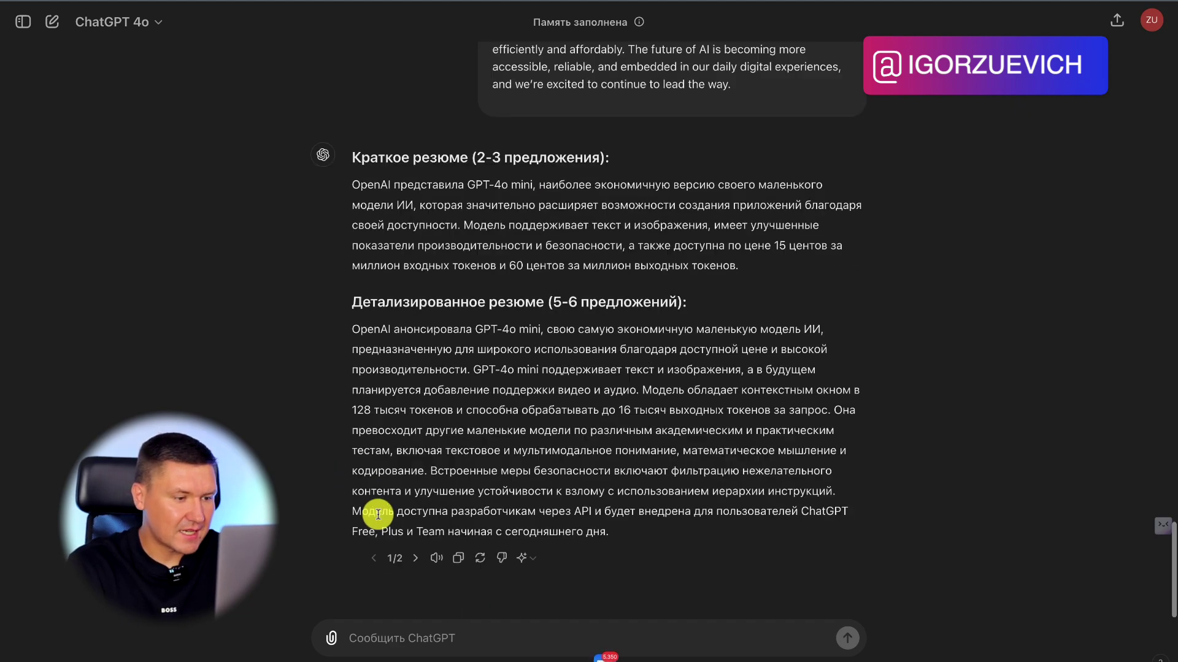
{"action": "left_click", "coordinate": [413, 558]}
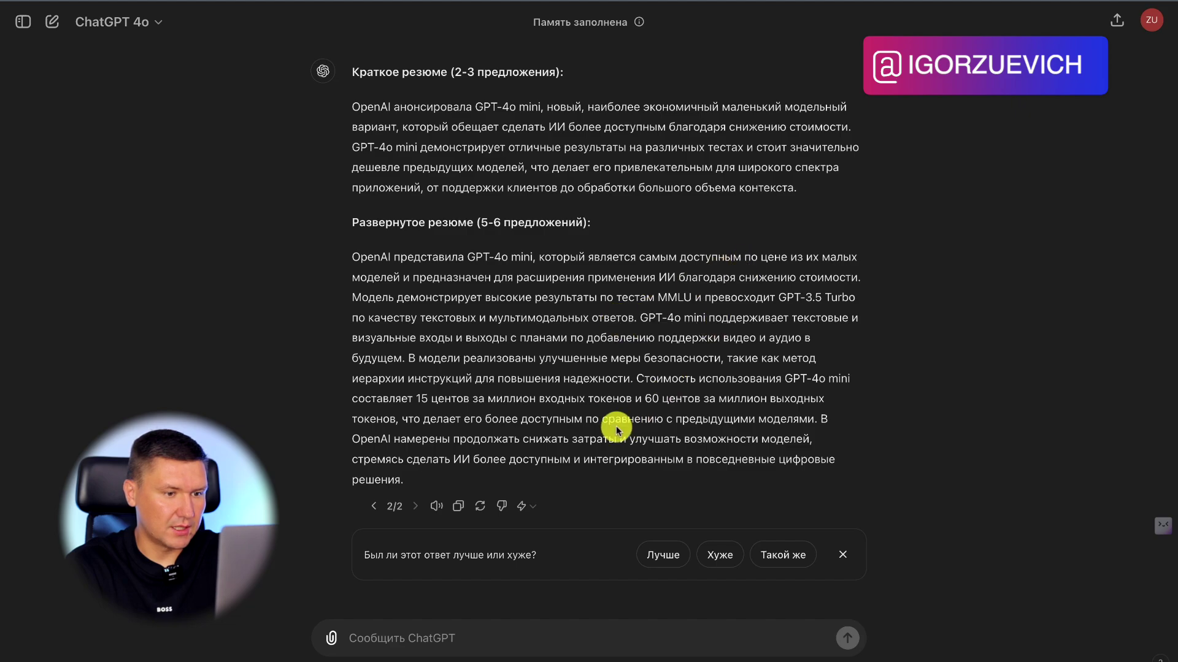
{"action": "left_click", "coordinate": [374, 506]}
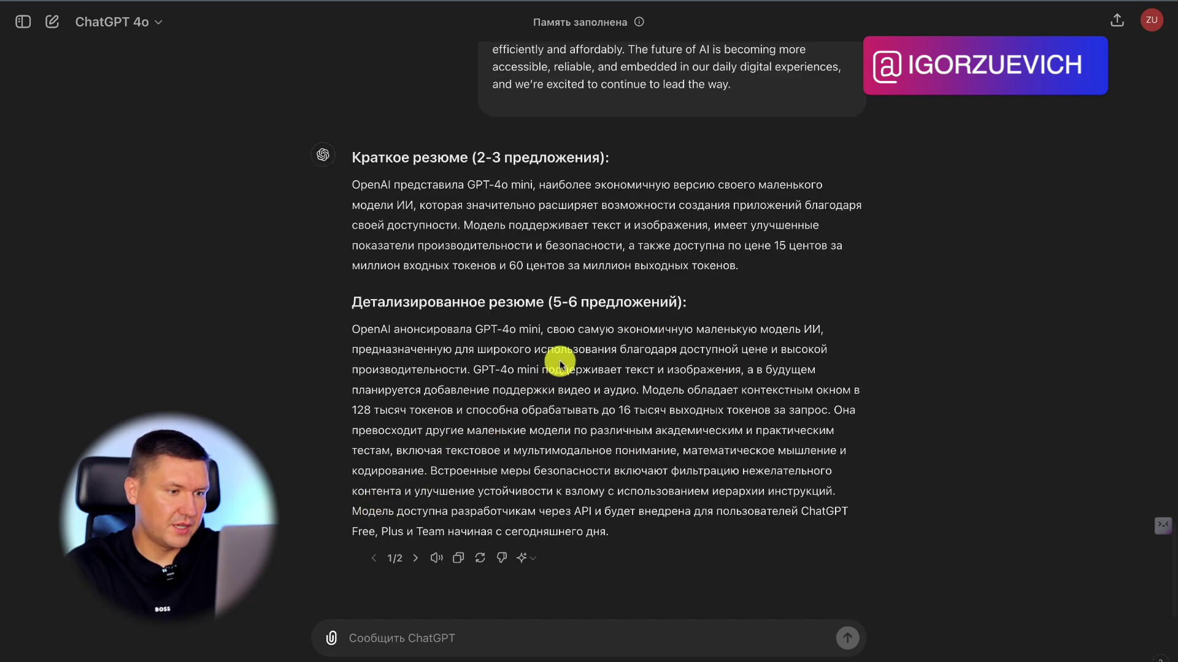
{"action": "left_click", "coordinate": [415, 558]}
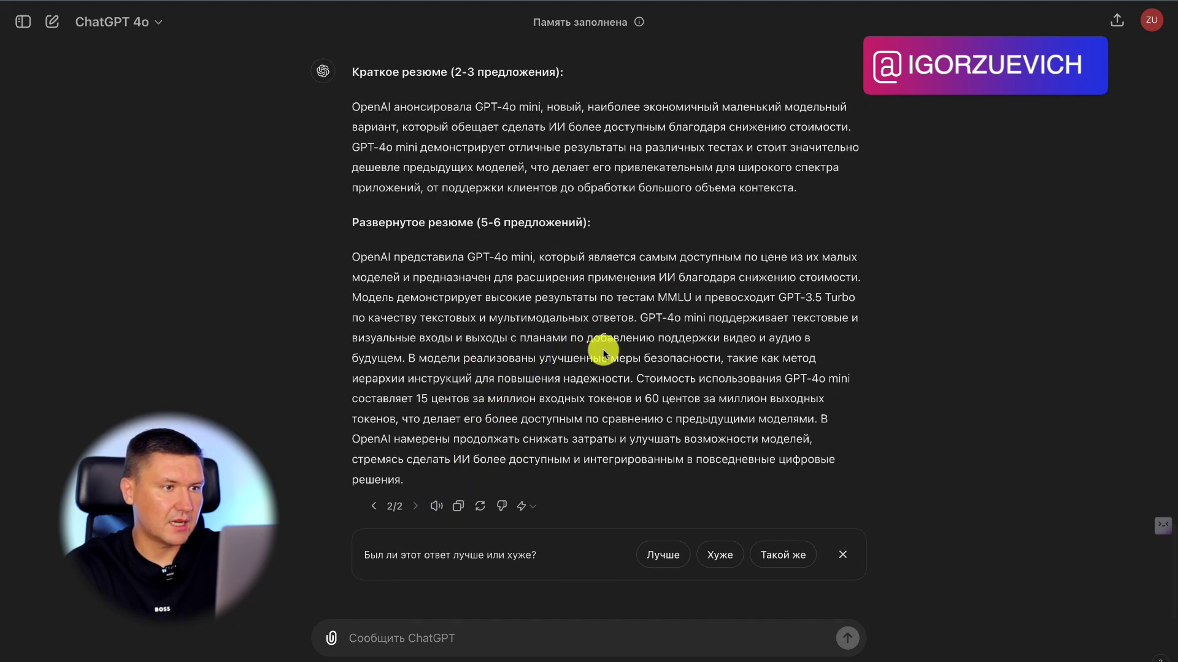
{"action": "scroll", "coordinate": [603, 353], "scroll_direction": "up", "scroll_amount": 10}
{"action": "scroll", "coordinate": [603, 353], "scroll_direction": "up", "scroll_amount": 15}
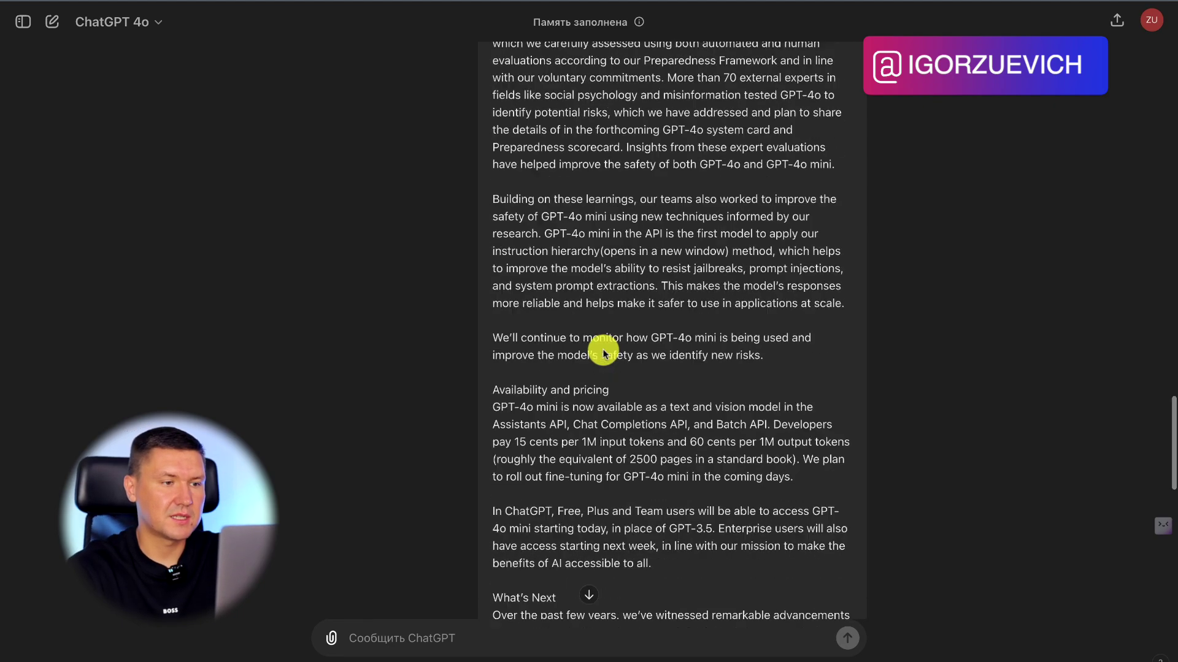
{"action": "scroll", "coordinate": [603, 359], "scroll_direction": "down", "scroll_amount": 20}
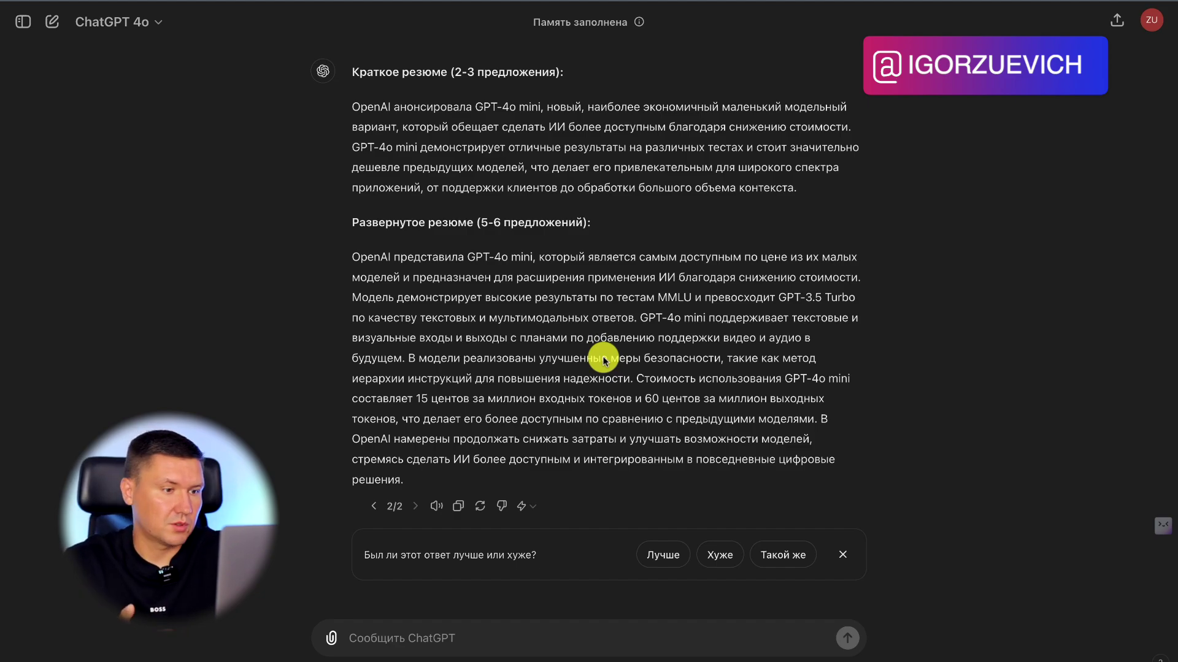
{"action": "left_click", "coordinate": [374, 506]}
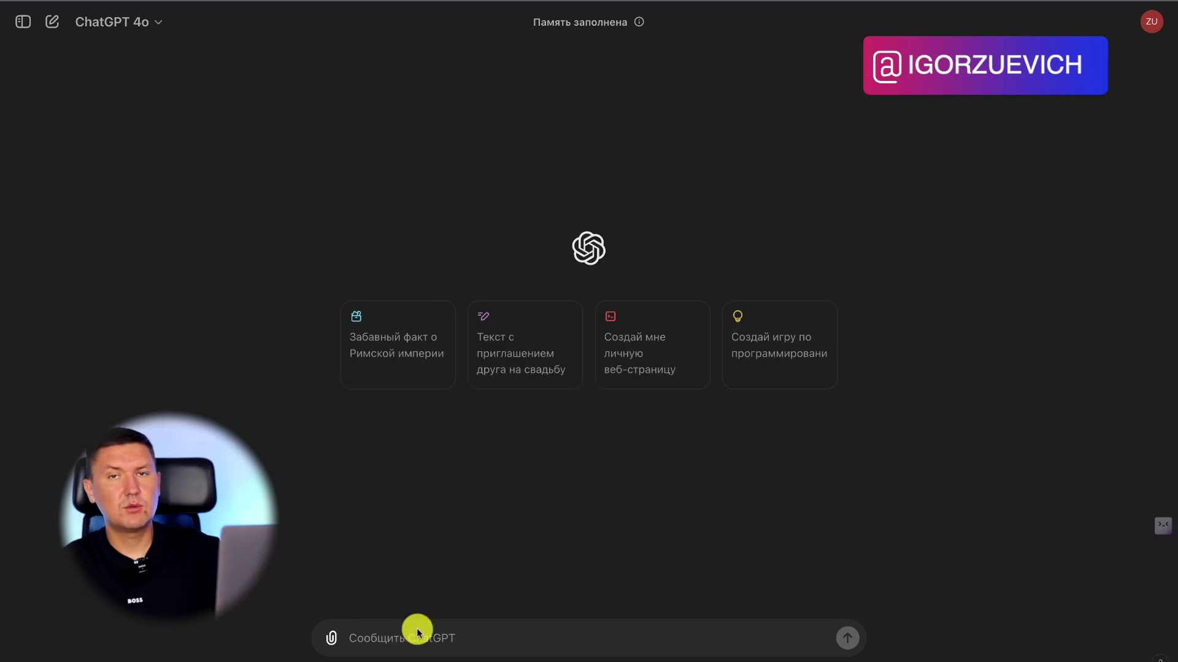
Send the "Русский вариант" book club puzzle in a new chat, asking how many members produce 45 exchanges when every pair swaps books exactly once.
{"action": "type", "text": "Русский вариант: \"В книжном клубе каждый участник обменивается книгами с каждым другим участником ровно один раз. Если всего произошло 45 обменов книгами, сколько участников в книжном клубе?\""}
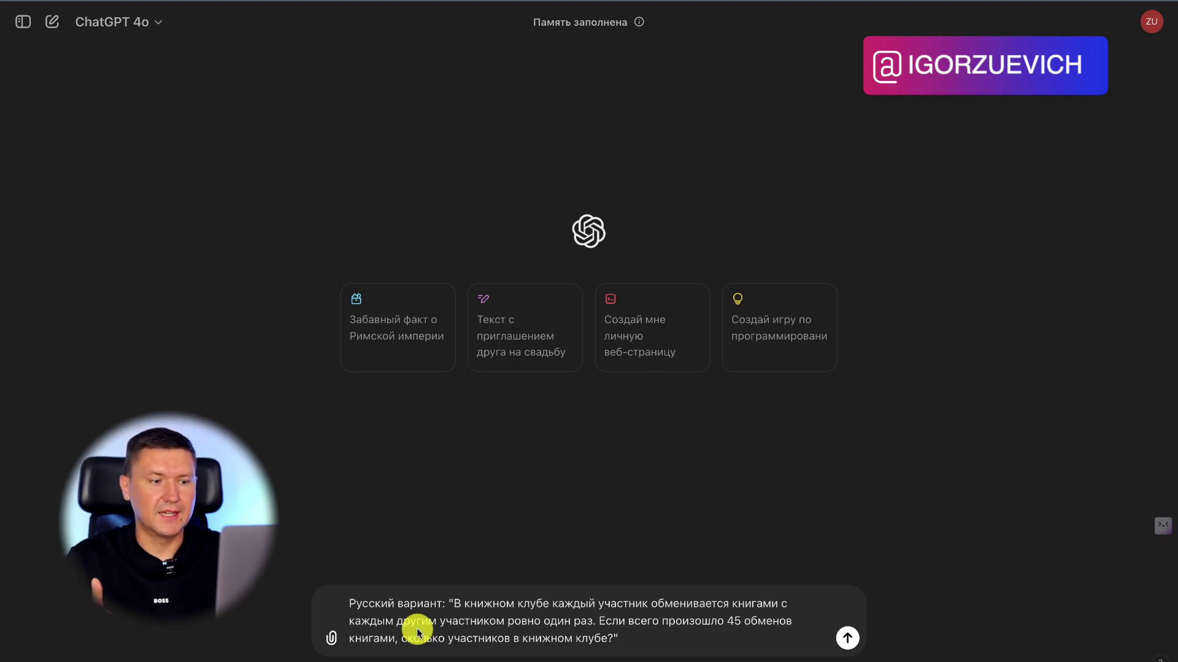
{"action": "key", "text": "Return"}
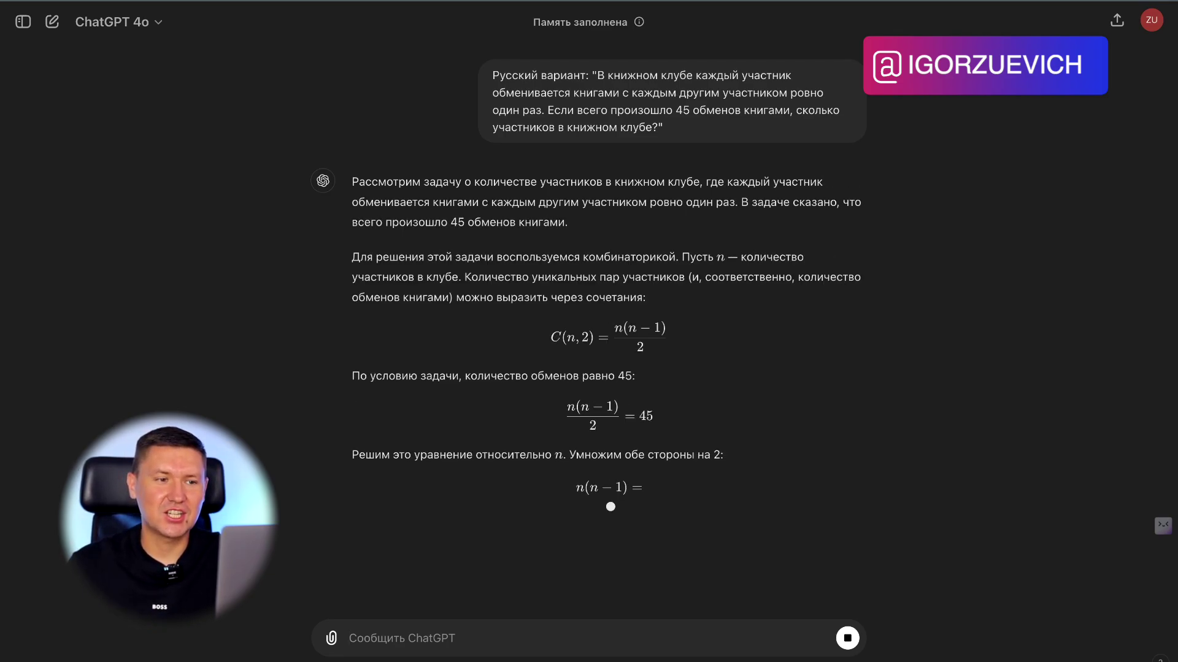
{"action": "scroll", "coordinate": [785, 563], "scroll_direction": "up", "scroll_amount": 2}
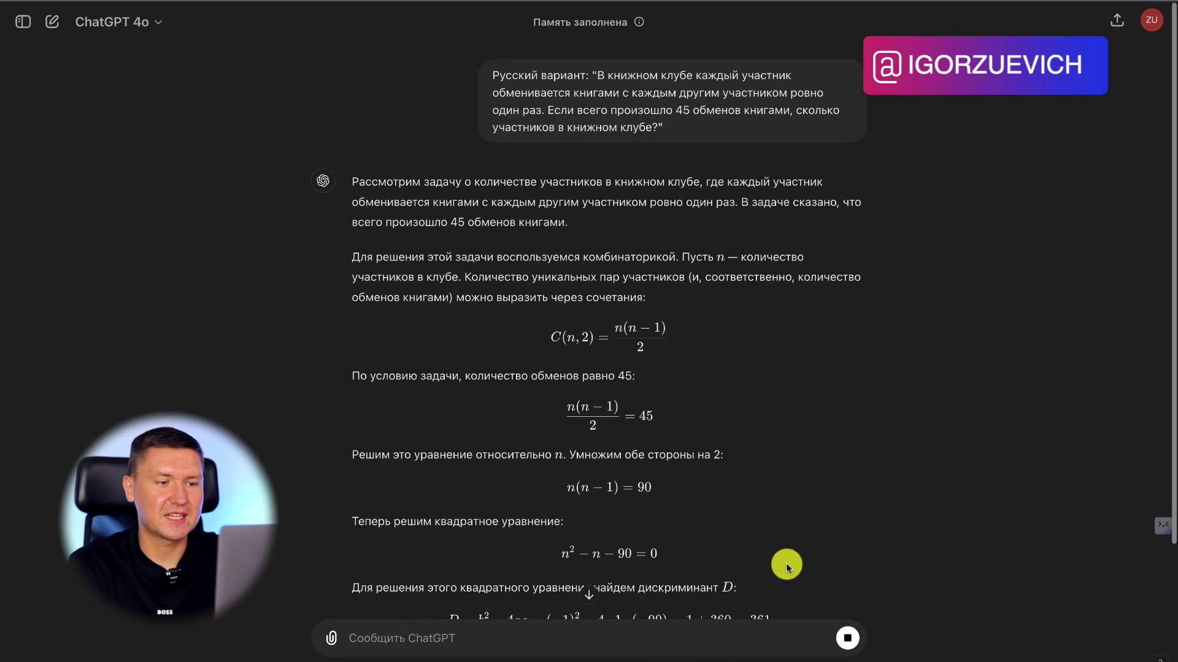
{"action": "scroll", "coordinate": [786, 563], "scroll_direction": "down", "scroll_amount": 3}
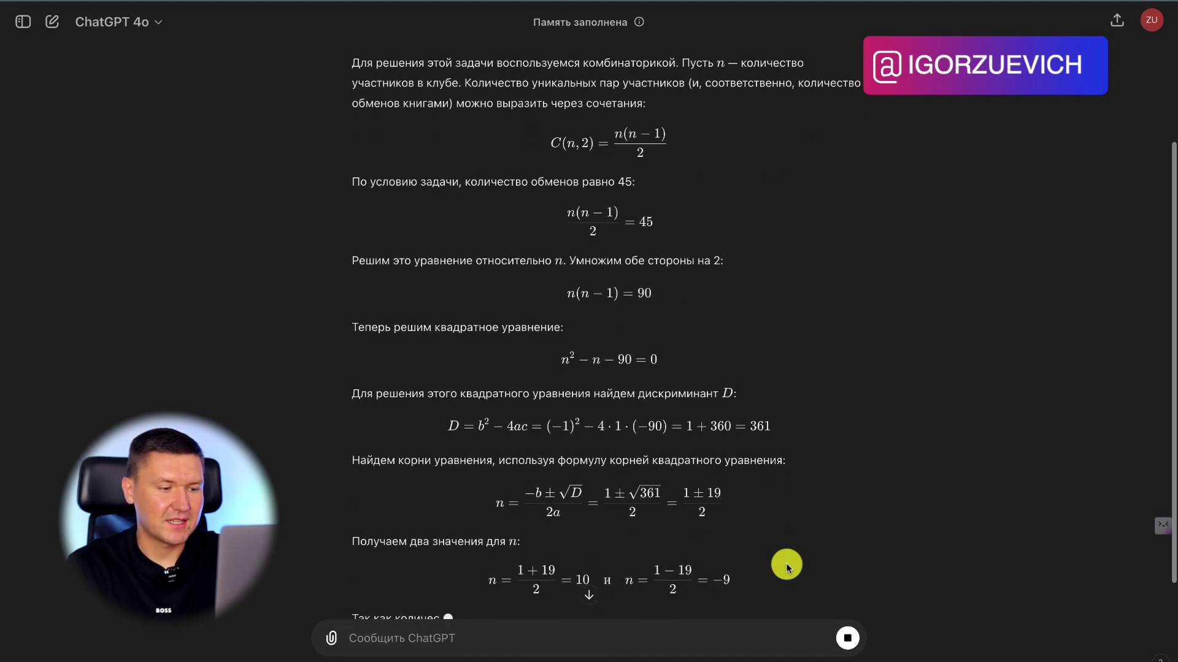
{"action": "scroll", "coordinate": [785, 563], "scroll_direction": "down", "scroll_amount": 5}
Reread the book club puzzle's conditions, highlighting the wording about how often participants exchange books with each other.
{"action": "scroll", "coordinate": [785, 563], "scroll_direction": "up", "scroll_amount": 8}
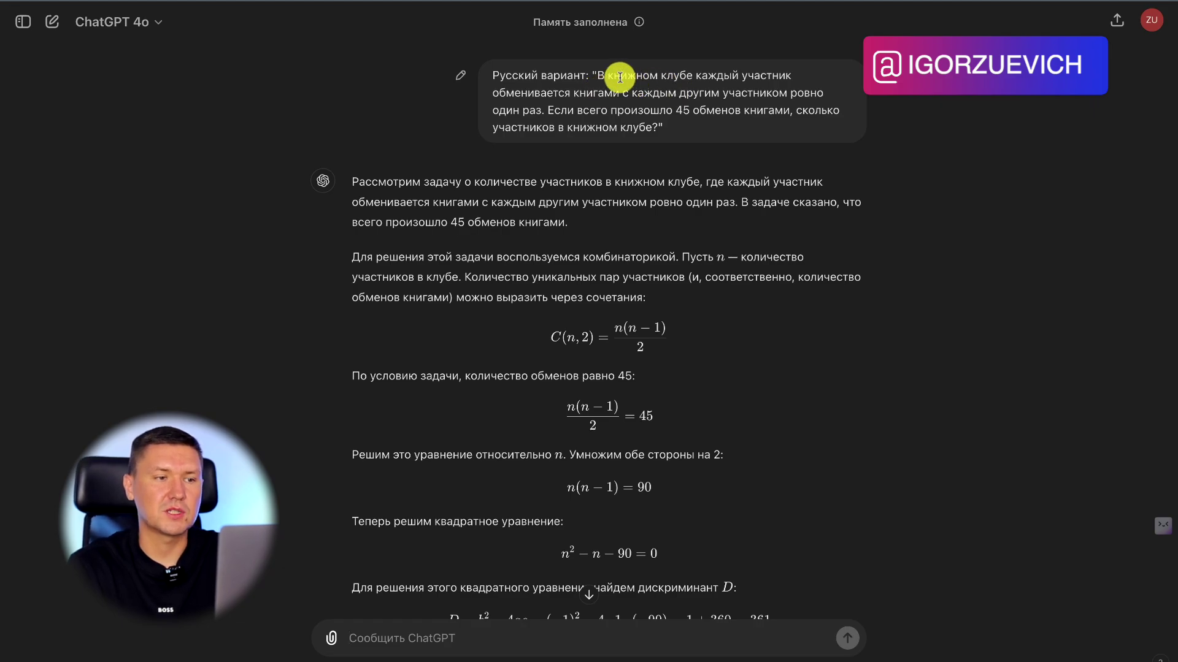
{"action": "left_click_drag", "start_coordinate": [521, 92], "coordinate": [734, 97]}
{"action": "left_click", "coordinate": [768, 93]}
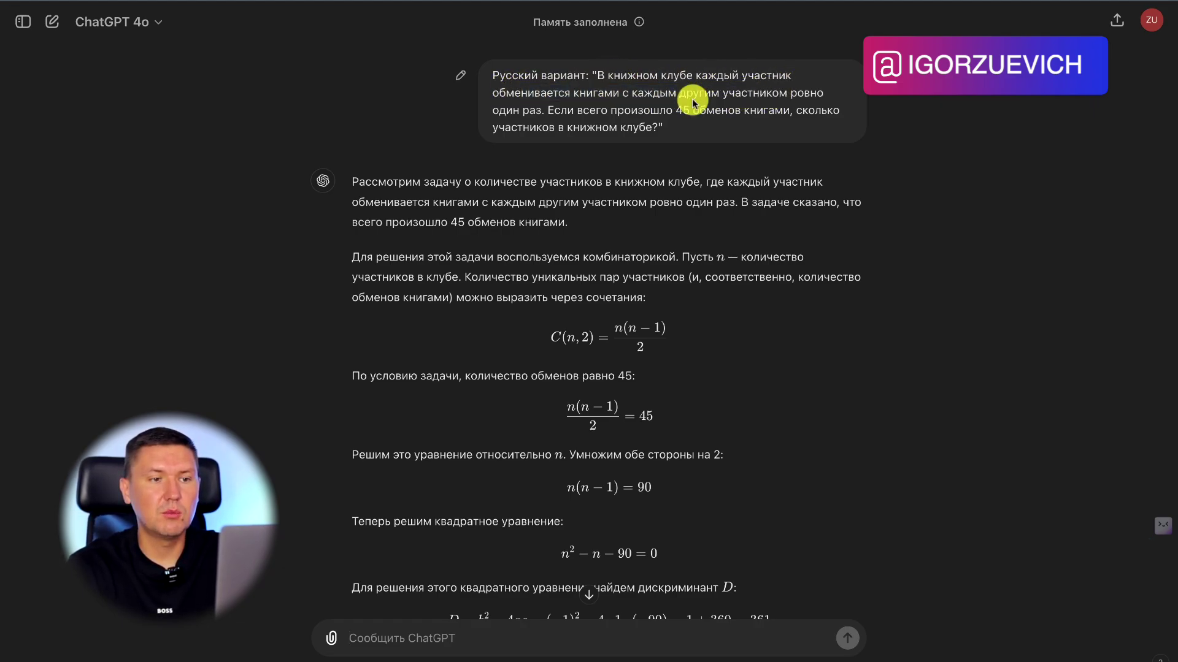
{"action": "left_click_drag", "start_coordinate": [512, 112], "coordinate": [608, 111]}
{"action": "left_click", "coordinate": [613, 110]}
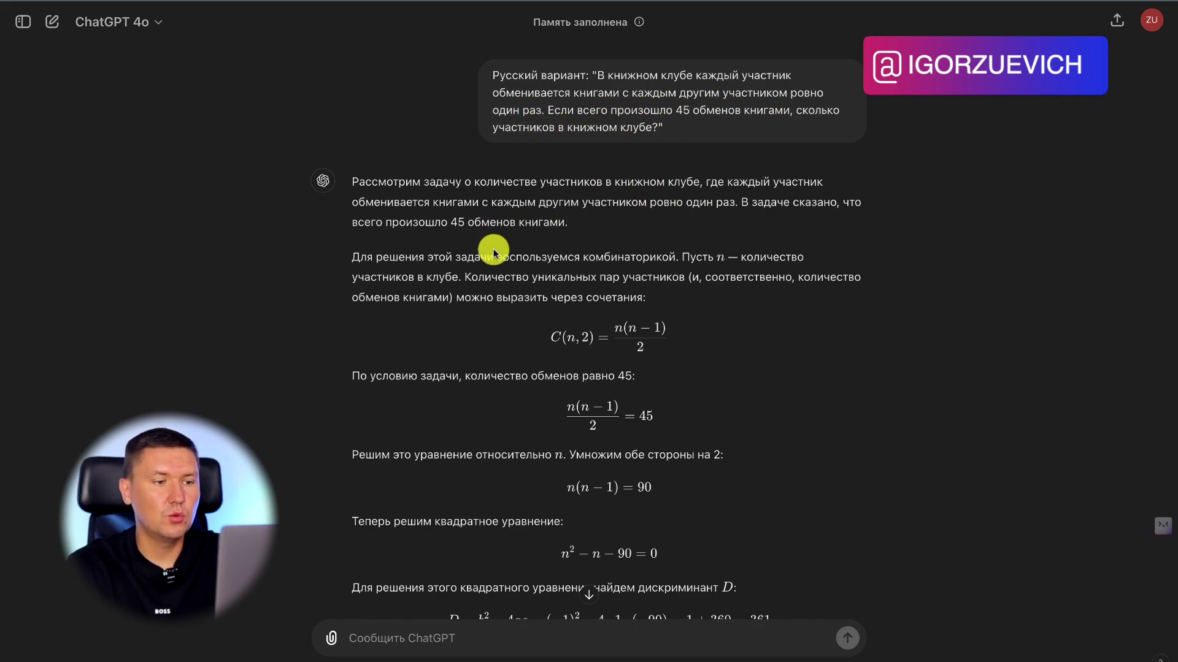
Examine GPT-4o's step-by-step solution of the book club puzzle, from the combinations formula through the quadratic equation to the final answer.
{"action": "scroll", "coordinate": [626, 294], "scroll_direction": "down", "scroll_amount": 10}
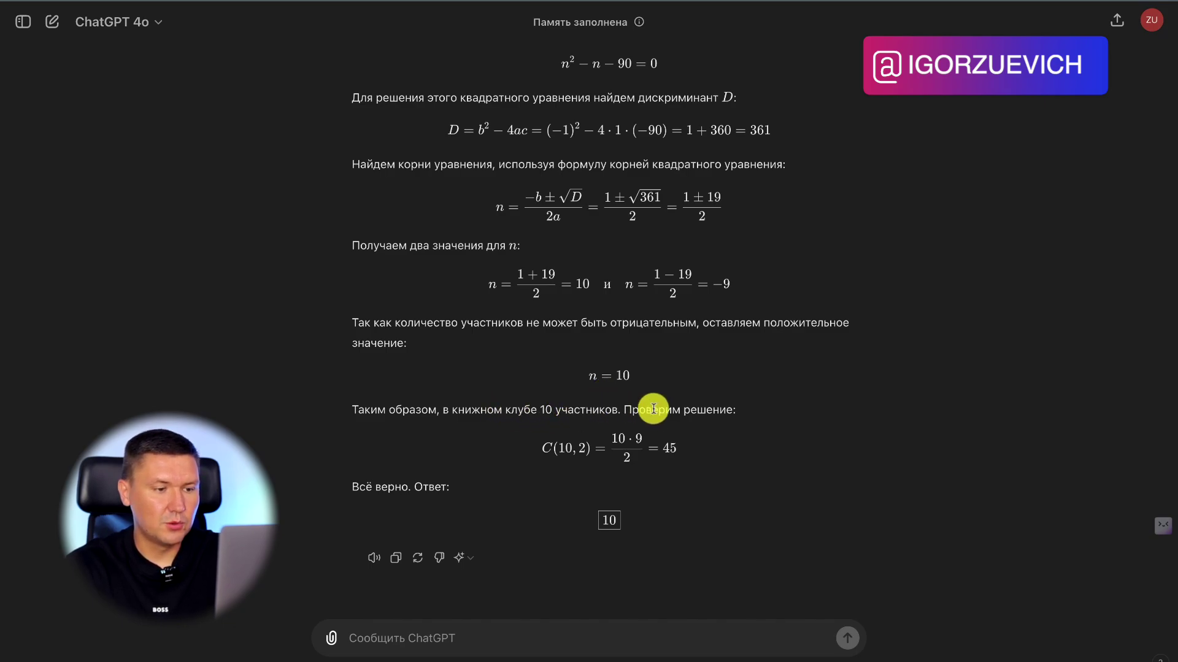
{"action": "scroll", "coordinate": [742, 437], "scroll_direction": "up", "scroll_amount": 10}
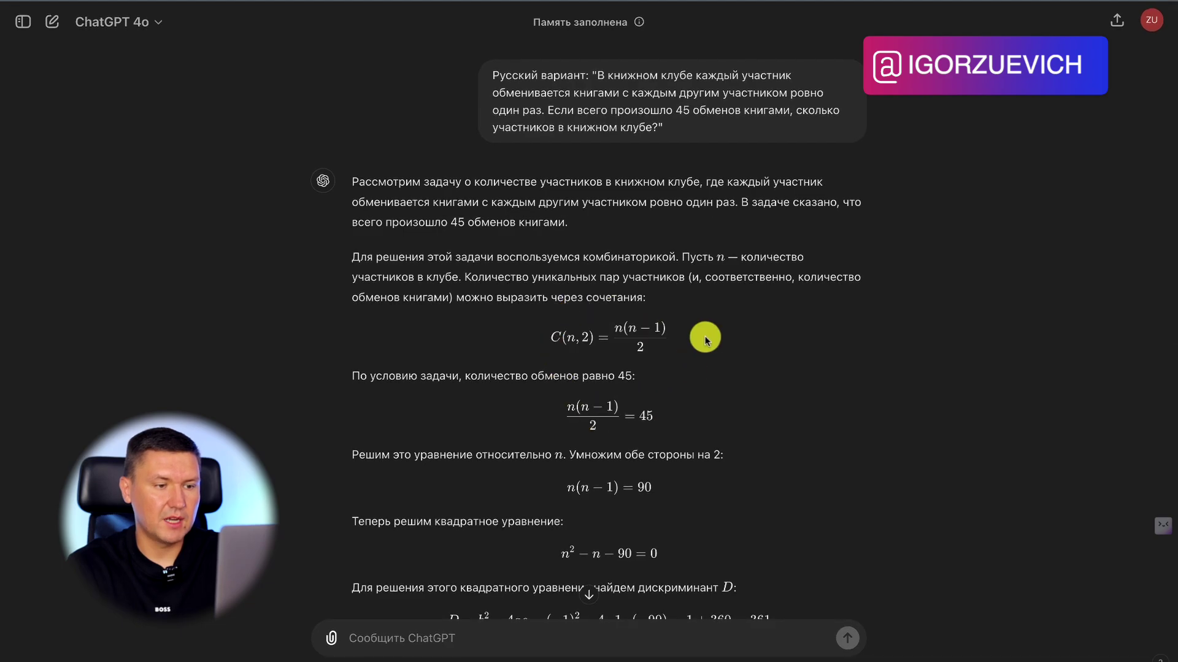
{"action": "scroll", "coordinate": [644, 417], "scroll_direction": "down", "scroll_amount": 8}
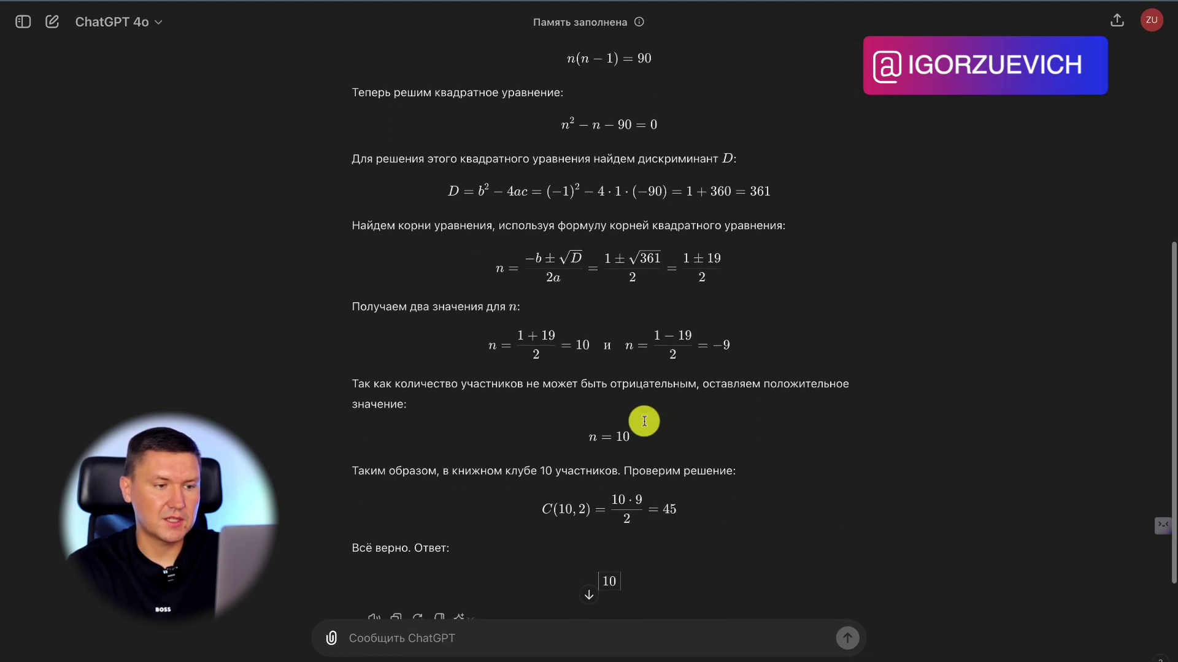
{"action": "scroll", "coordinate": [641, 421], "scroll_direction": "down", "scroll_amount": 1}
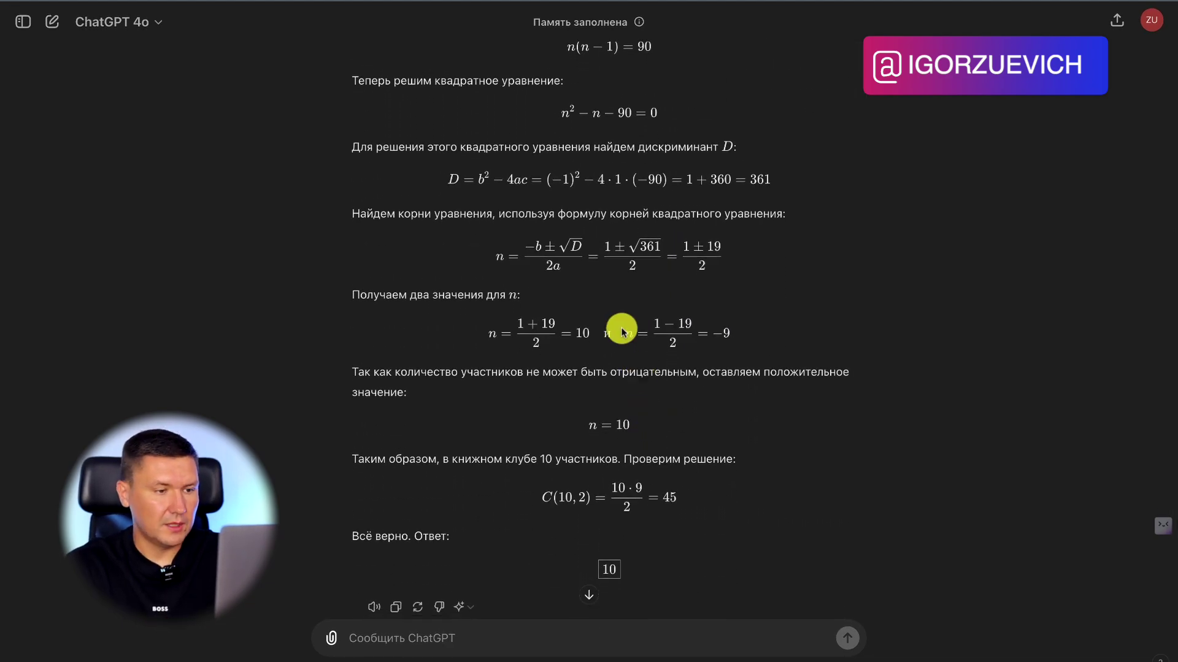
{"action": "scroll", "coordinate": [663, 284], "scroll_direction": "up", "scroll_amount": 2}
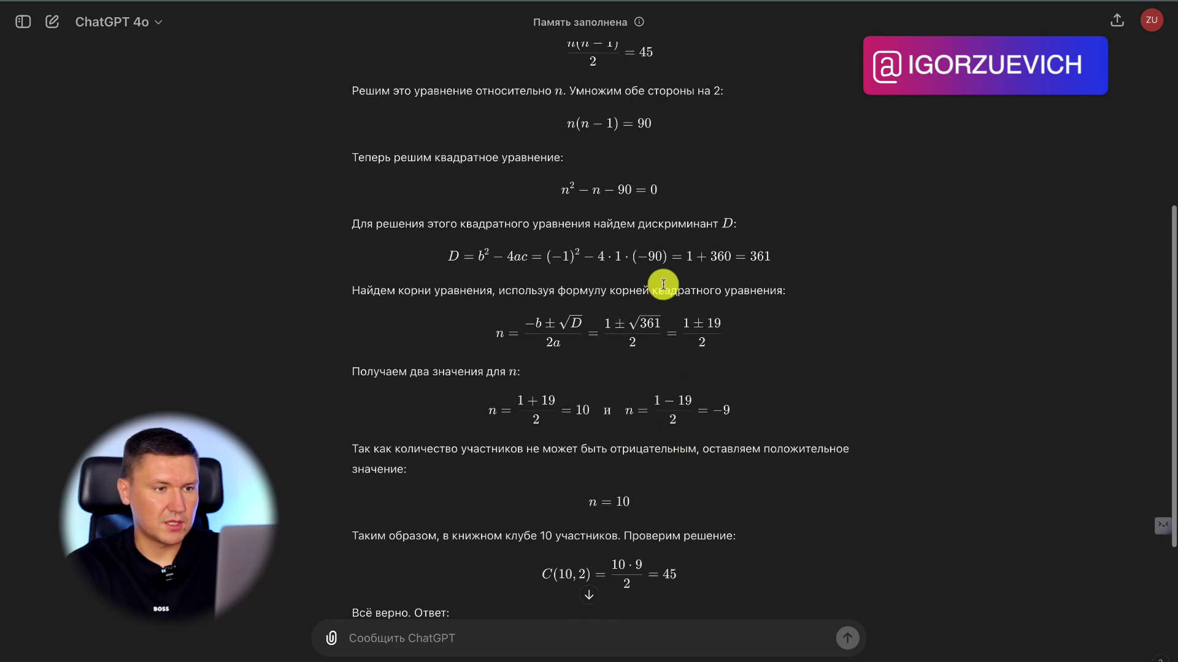
{"action": "scroll", "coordinate": [663, 284], "scroll_direction": "down", "scroll_amount": 2}
{"action": "scroll", "coordinate": [663, 284], "scroll_direction": "up", "scroll_amount": 7}
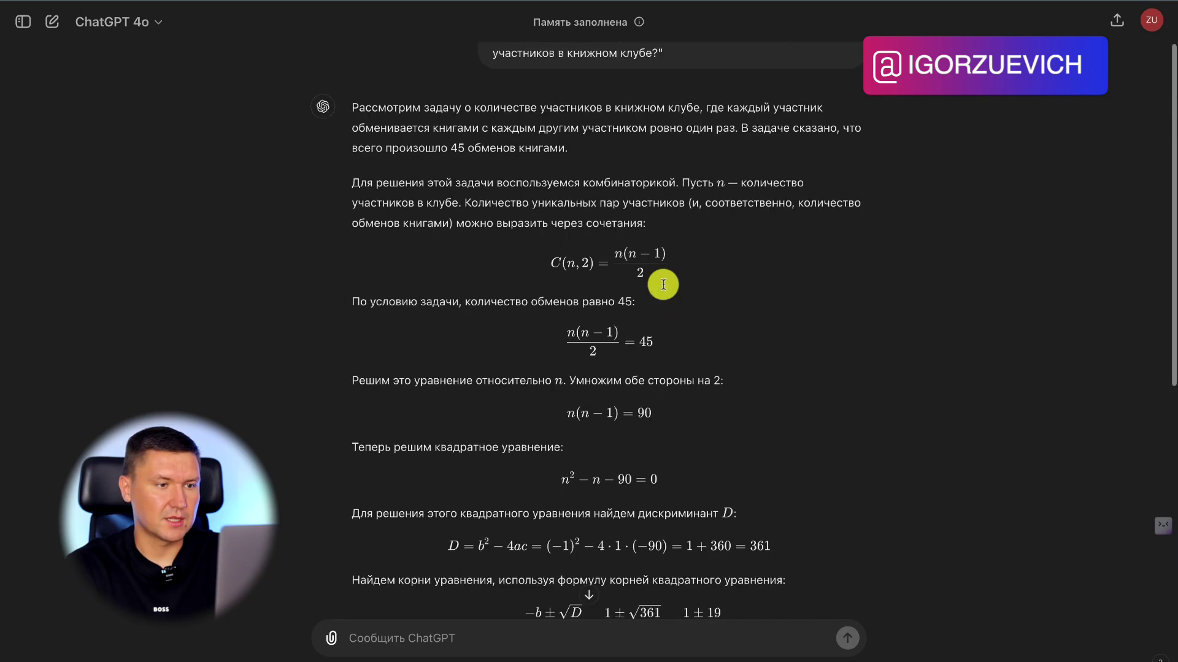
{"action": "scroll", "coordinate": [594, 292], "scroll_direction": "down", "scroll_amount": 8}
{"action": "scroll", "coordinate": [566, 154], "scroll_direction": "up", "scroll_amount": 1}
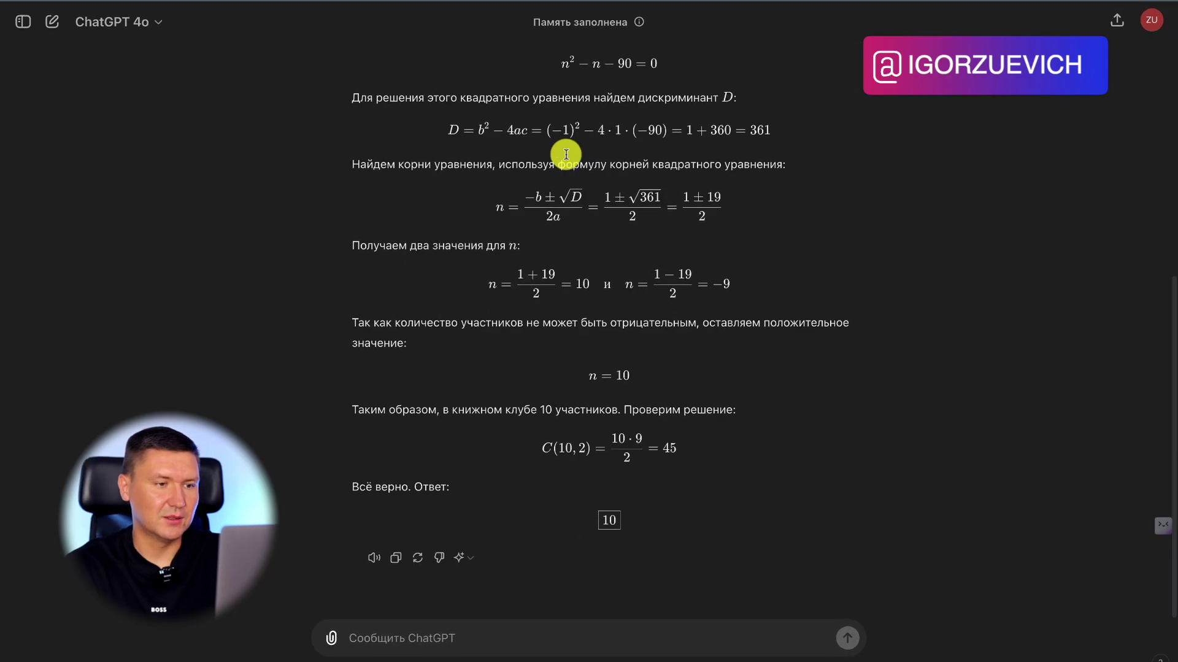
Regenerate the book club puzzle answer with GPT-4o mini and compare it with GPT-4o's version.
{"action": "left_click", "coordinate": [482, 558]}
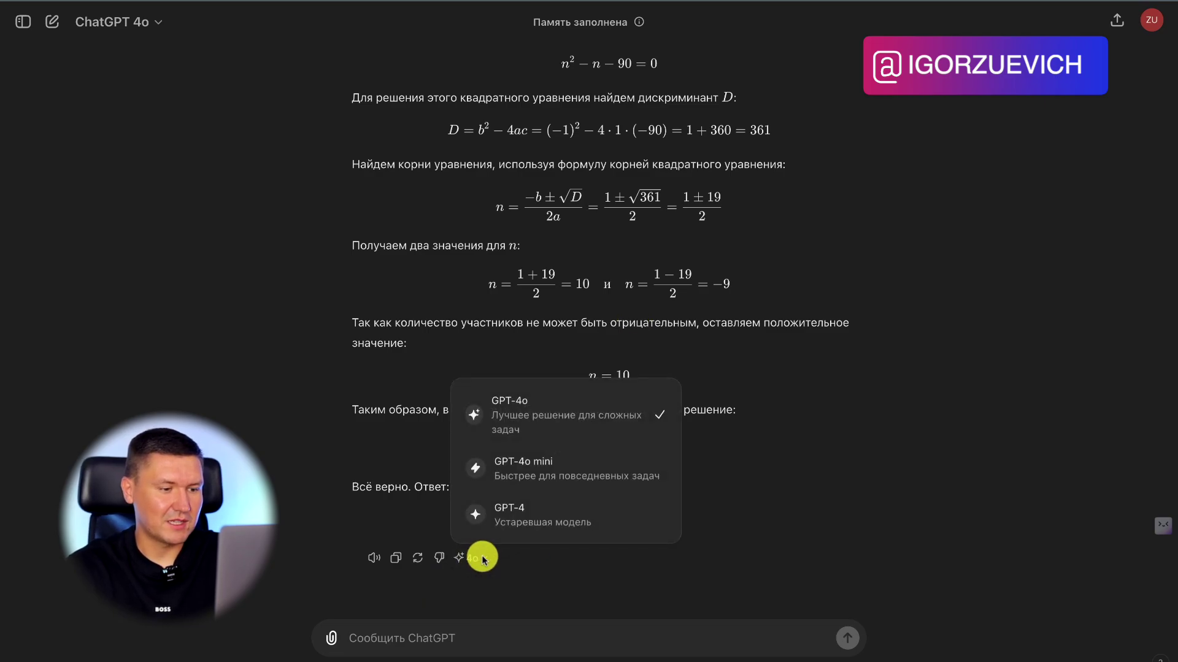
{"action": "left_click", "coordinate": [542, 463]}
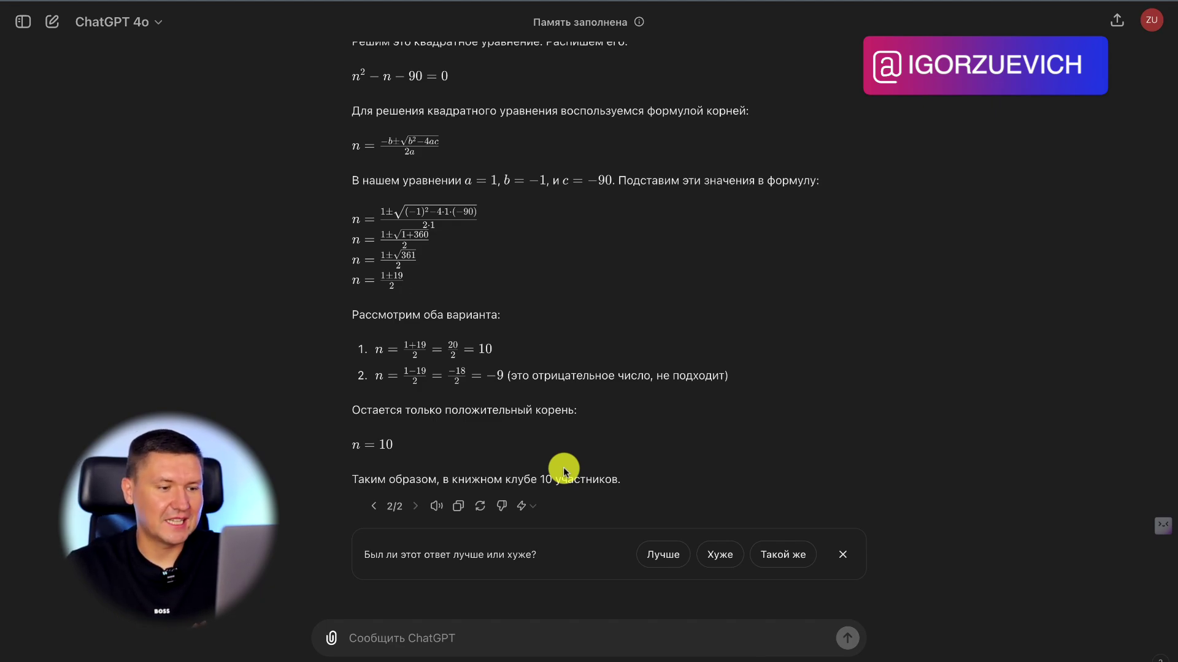
{"action": "left_click", "coordinate": [374, 506]}
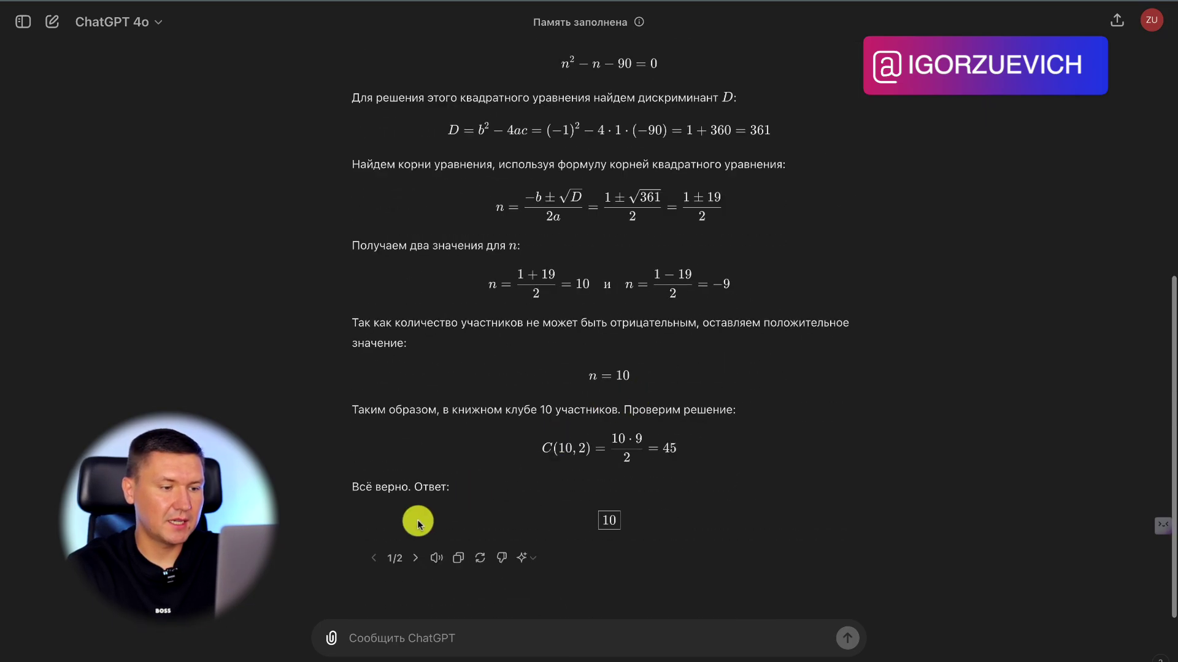
{"action": "left_click", "coordinate": [415, 557]}
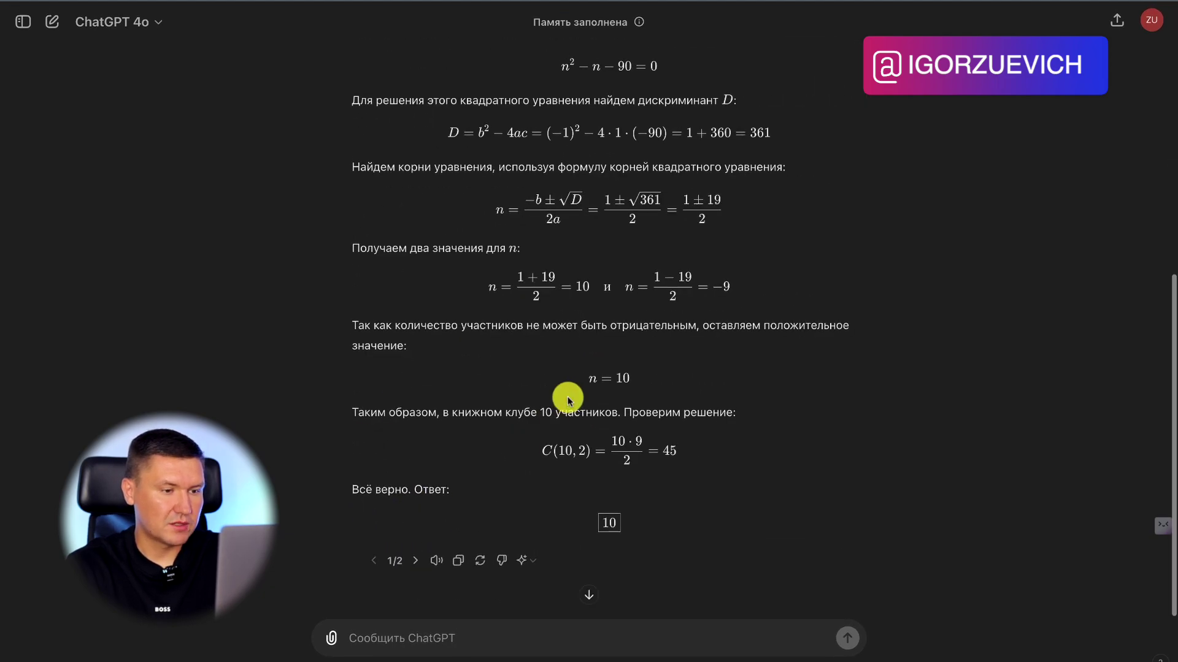
{"action": "scroll", "coordinate": [539, 423], "scroll_direction": "up", "scroll_amount": 3}
{"action": "scroll", "coordinate": [430, 549], "scroll_direction": "down", "scroll_amount": 3}
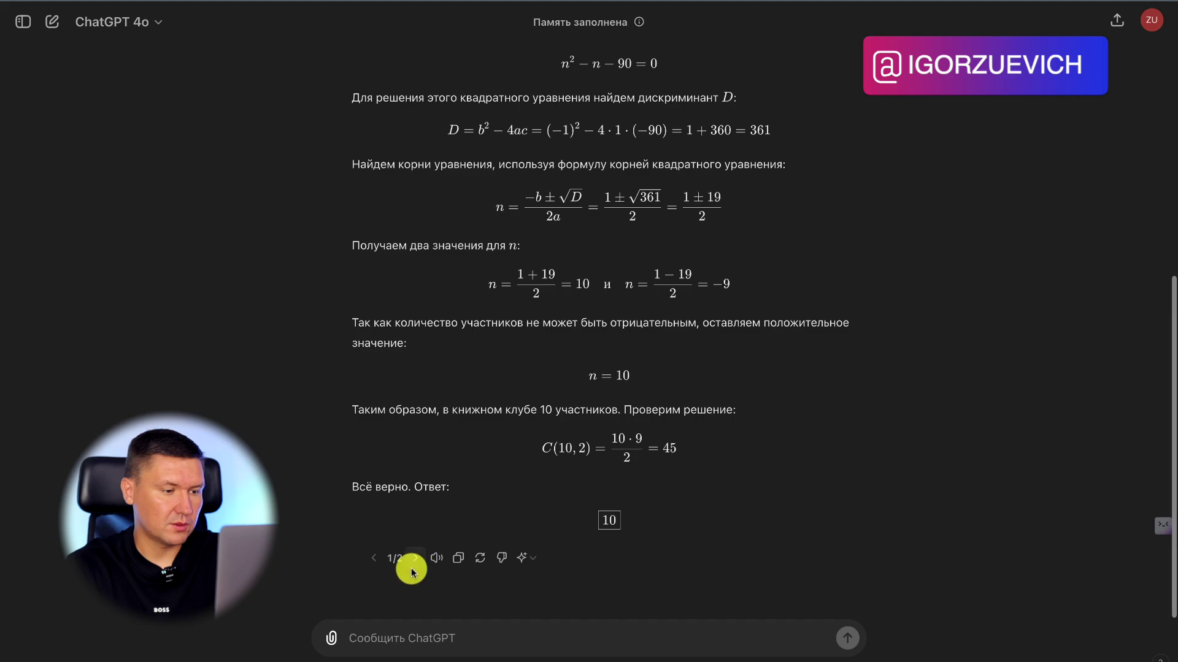
Examine GPT-4o mini's puzzle solution from the pair-counting formula to the concluding sentence about the number of club members.
{"action": "left_click", "coordinate": [415, 558]}
{"action": "scroll", "coordinate": [574, 285], "scroll_direction": "up", "scroll_amount": 6}
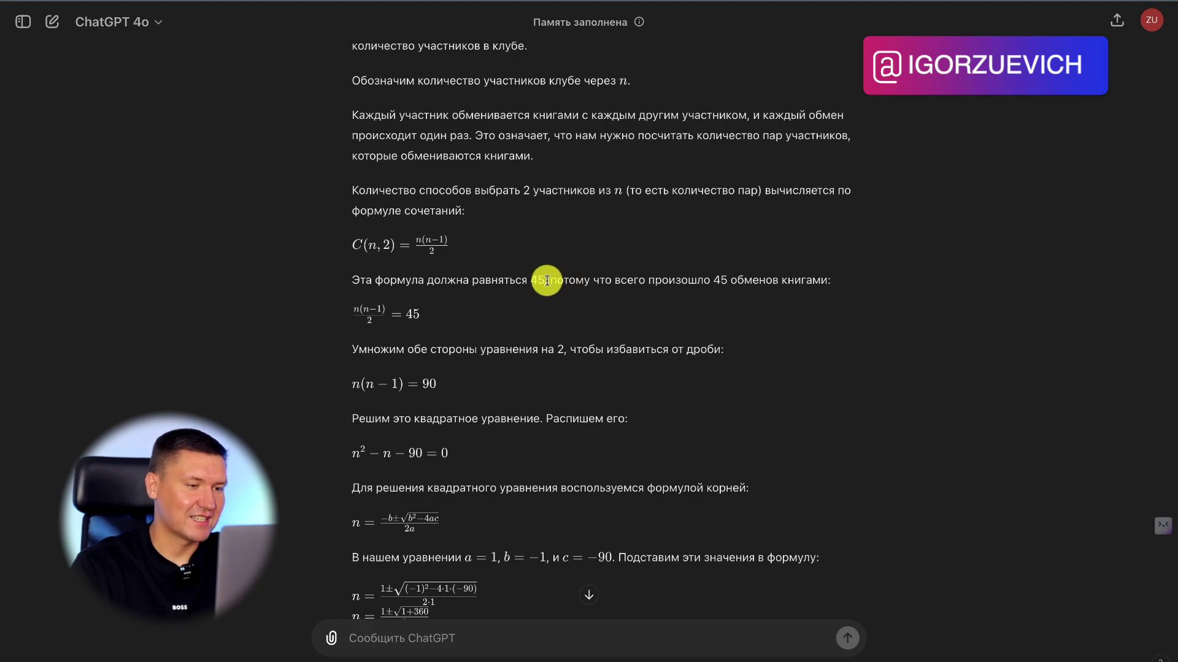
{"action": "scroll", "coordinate": [620, 276], "scroll_direction": "down", "scroll_amount": 6}
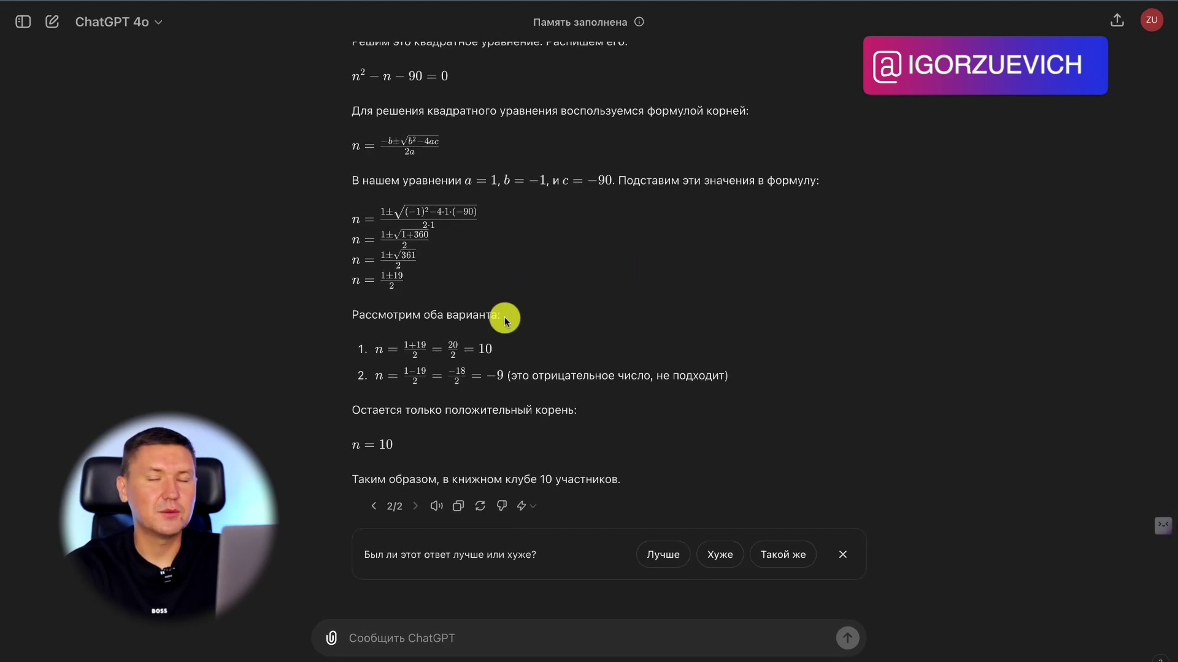
{"action": "left_click_drag", "start_coordinate": [538, 482], "coordinate": [497, 483]}
{"action": "left_click", "coordinate": [614, 482]}
{"action": "left_click", "coordinate": [557, 482]}
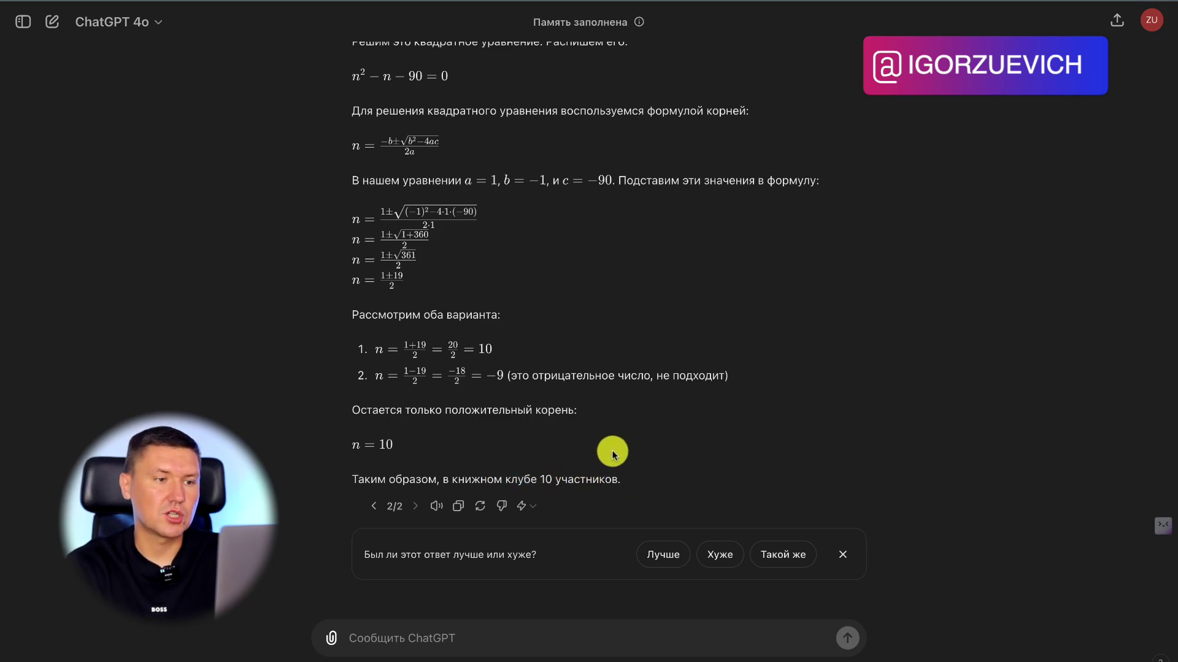
{"action": "scroll", "coordinate": [658, 366], "scroll_direction": "up", "scroll_amount": 10}
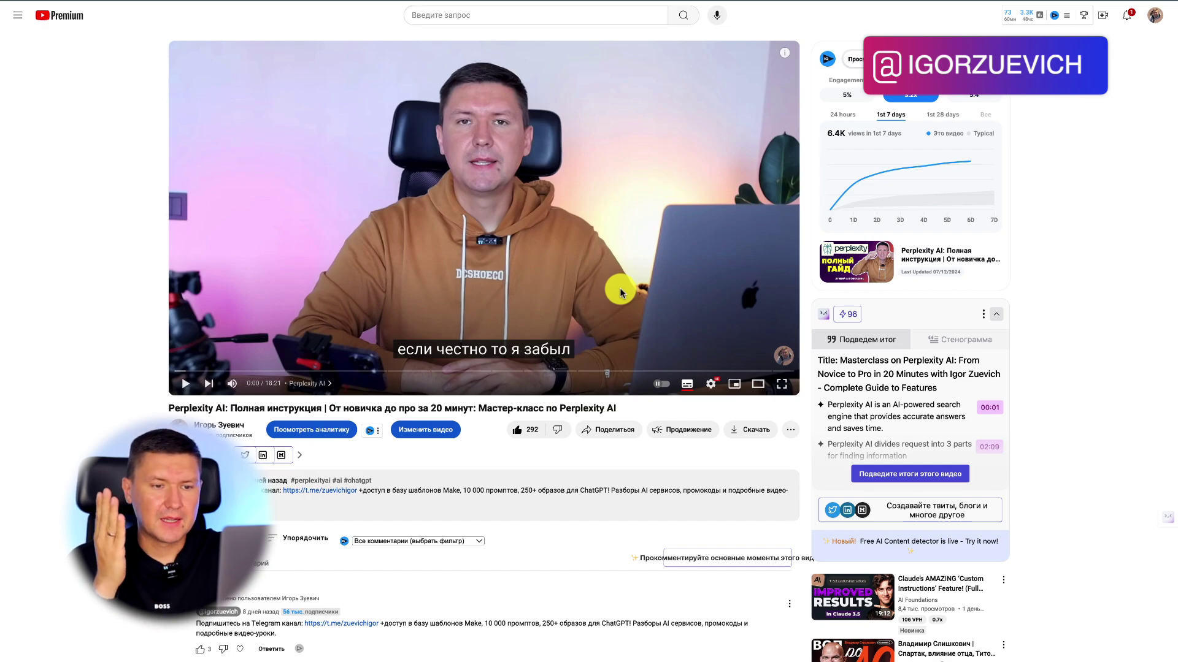
Switch to YouTube and look over the page of the Perplexity AI full guide video.
{"action": "scroll", "coordinate": [1030, 347], "scroll_direction": "down", "scroll_amount": 1}
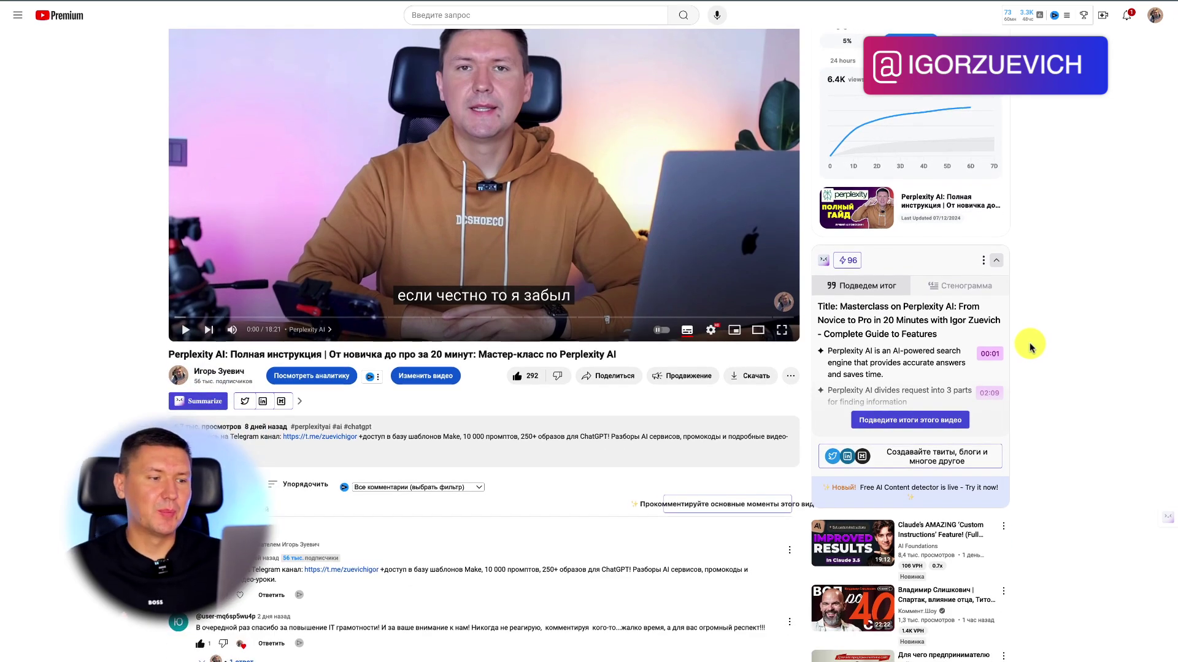
{"action": "scroll", "coordinate": [1051, 279], "scroll_direction": "up", "scroll_amount": 1}
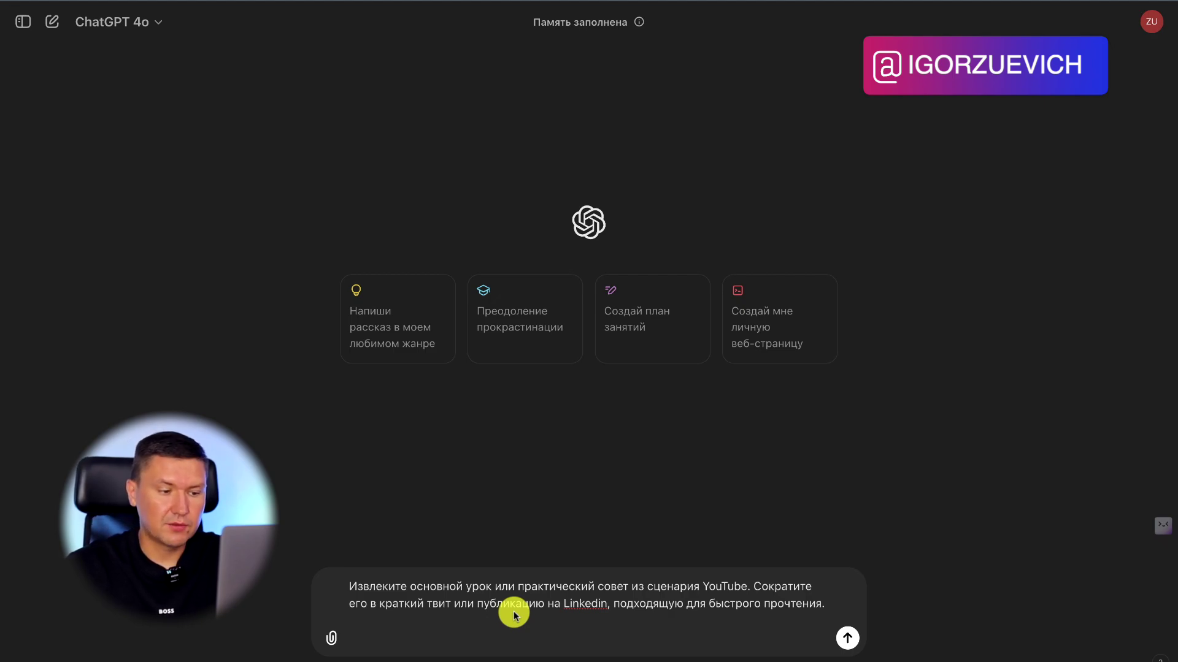
Replace Linkedin with Instagram in the ChatGPT prompt that condenses a YouTube script's main lesson into a short tweet or post.
{"action": "type", "text": "Штыефпк"}
{"action": "key", "text": "BackSpace"}
{"action": "key", "text": "BackSpace"}
{"action": "key", "text": "BackSpace"}
{"action": "key", "text": "BackSpace"}
{"action": "key", "text": "BackSpace"}
{"action": "key", "text": "BackSpace"}
{"action": "key", "text": "BackSpace"}
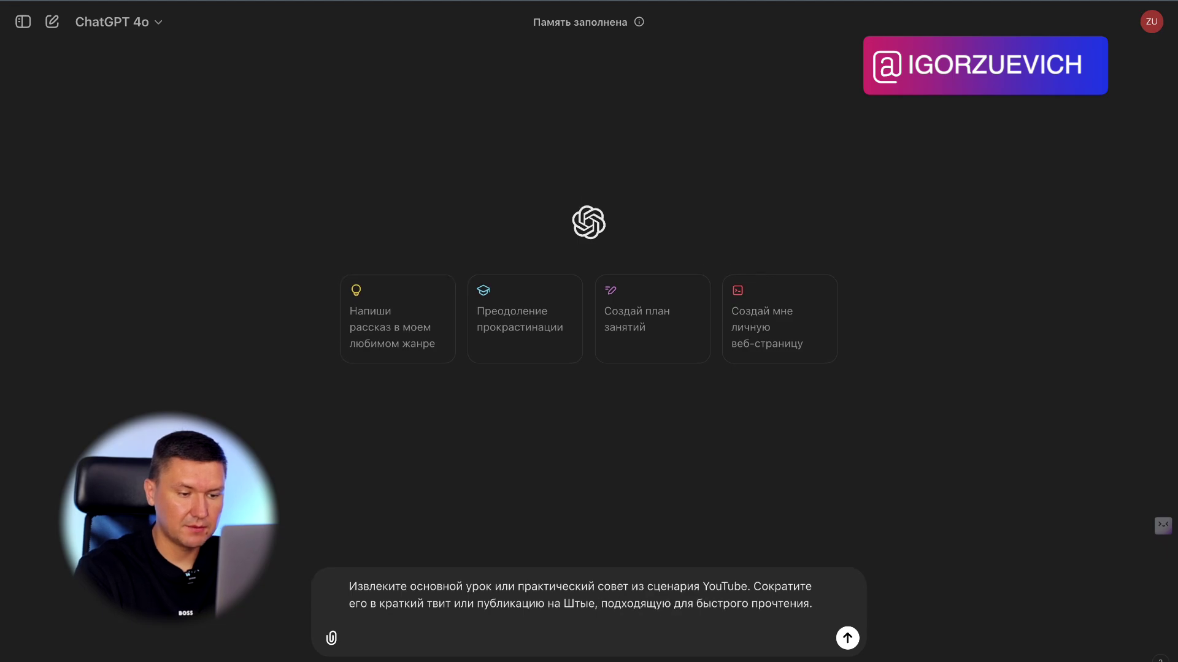
{"action": "type", "text": "lnstagra"}
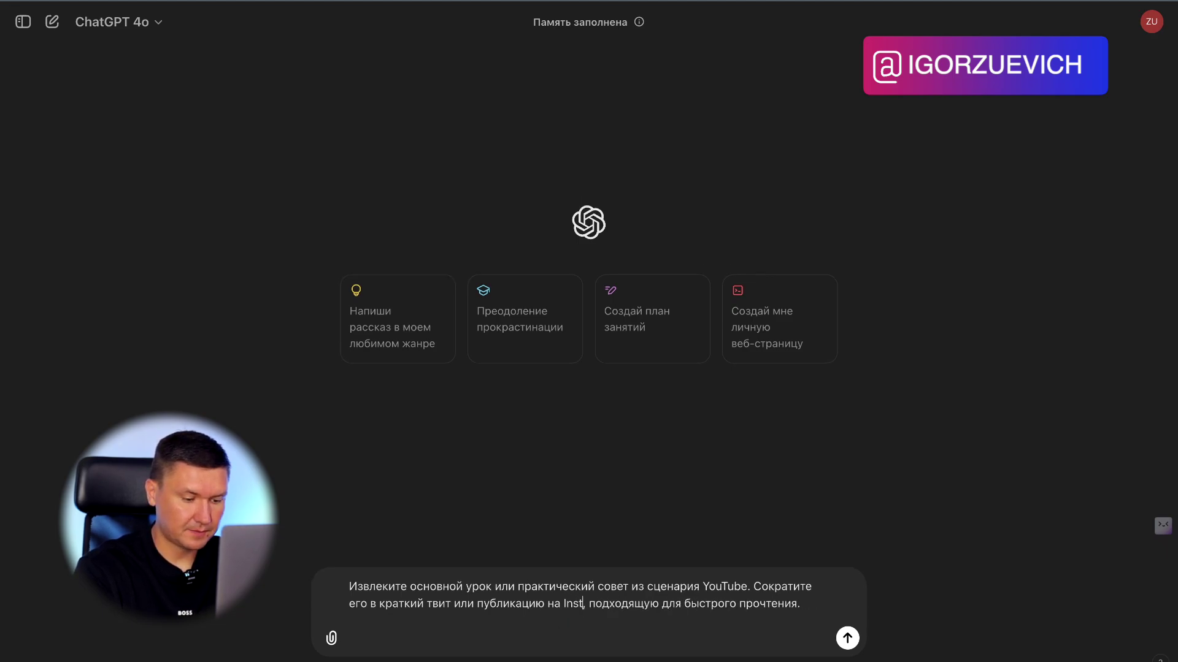
{"action": "type", "text": "m"}
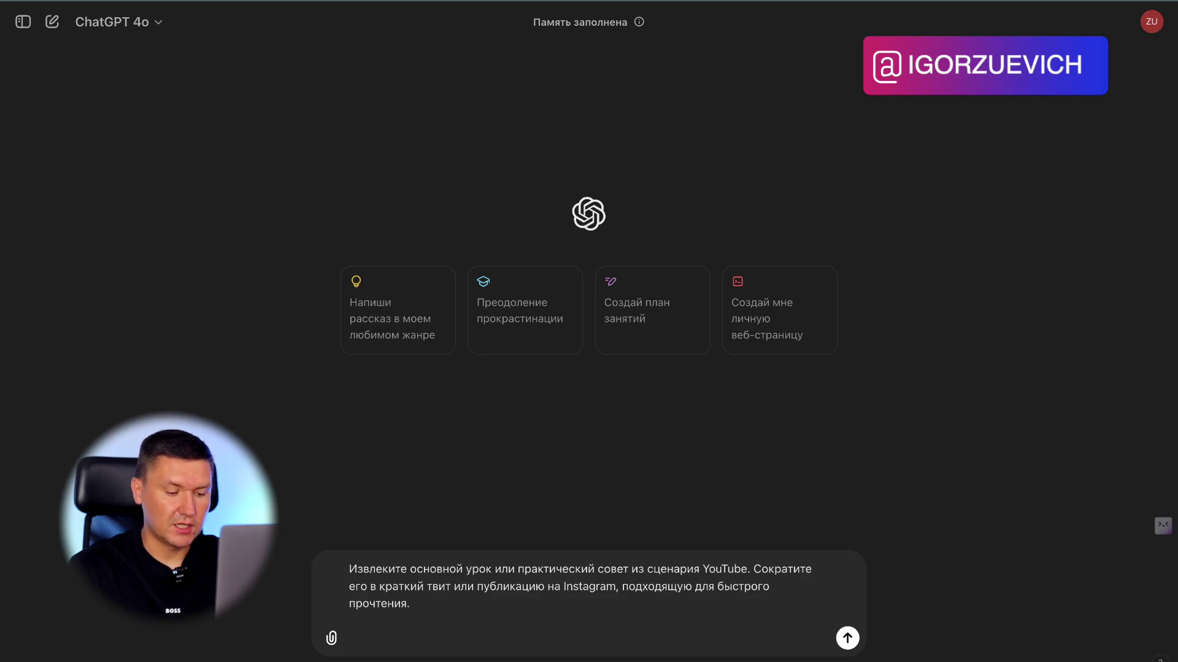
Add the Perplexity AI video transcript below the prompt, check the whole text and send it to GPT-4o.
{"action": "key", "text": "ctrl+v"}
{"action": "scroll", "coordinate": [653, 564], "scroll_direction": "up", "scroll_amount": 15}
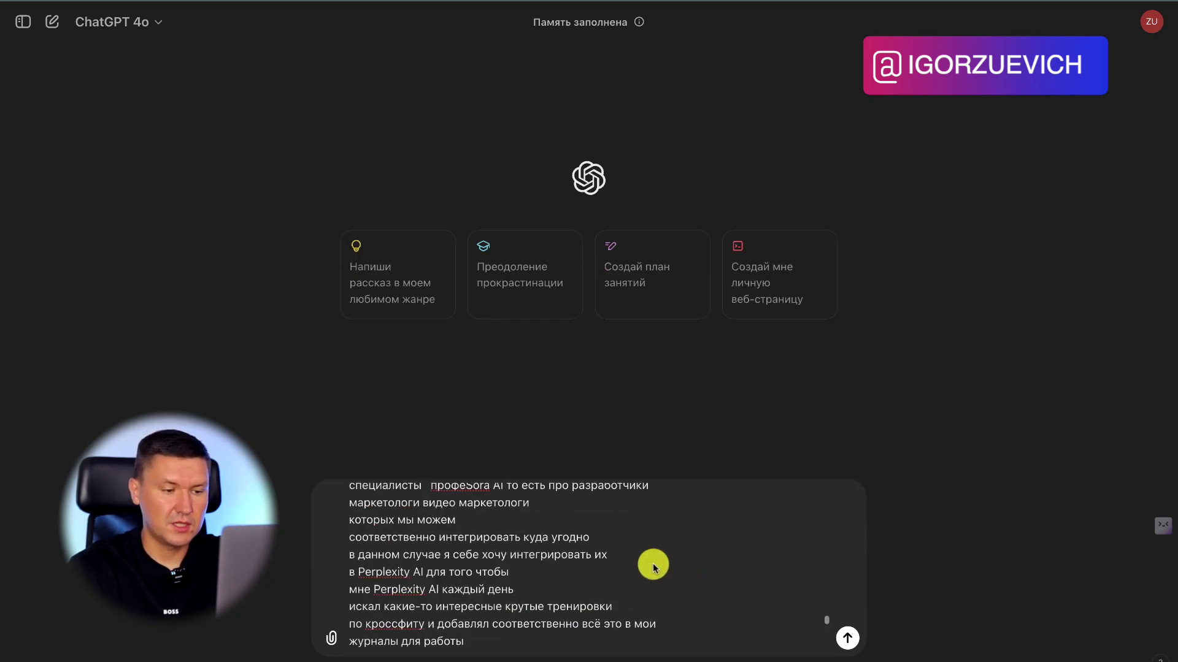
{"action": "scroll", "coordinate": [653, 565], "scroll_direction": "up", "scroll_amount": 10}
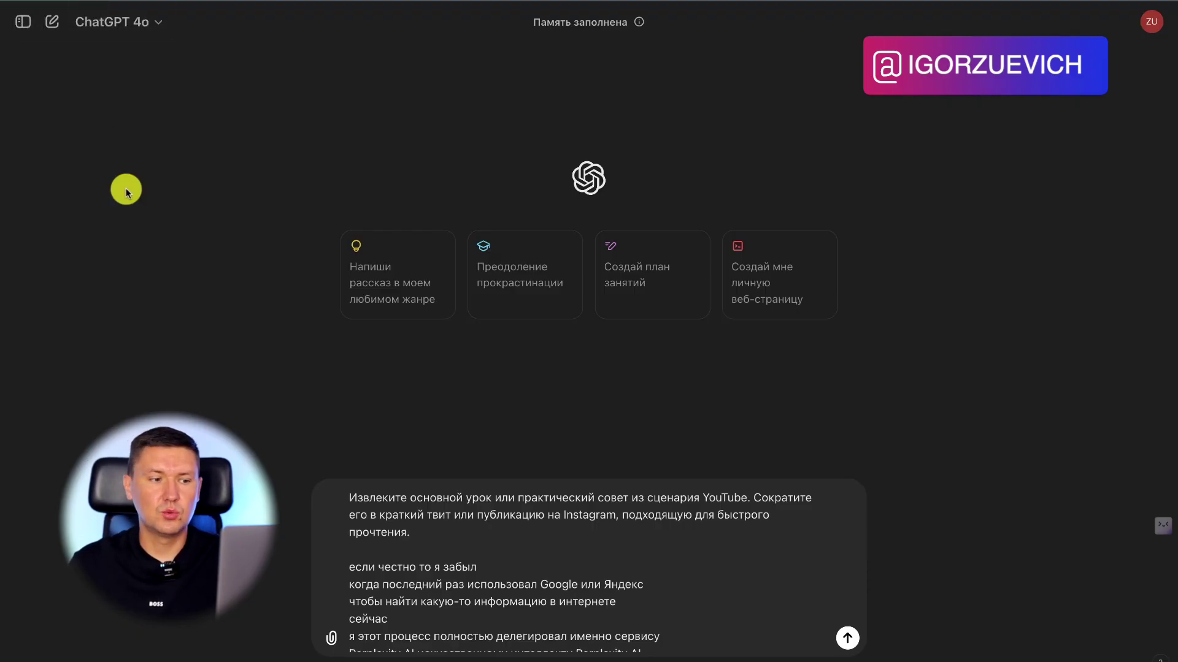
{"action": "scroll", "coordinate": [405, 555], "scroll_direction": "down", "scroll_amount": 15}
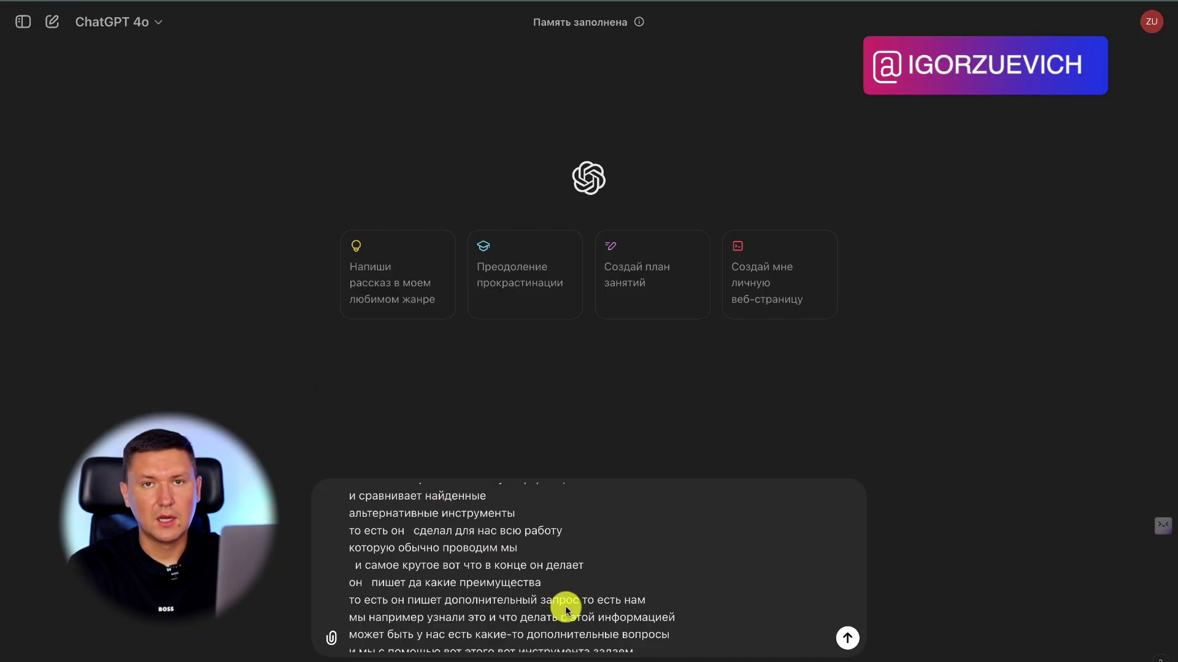
{"action": "scroll", "coordinate": [566, 609], "scroll_direction": "down", "scroll_amount": 5}
{"action": "scroll", "coordinate": [565, 609], "scroll_direction": "down", "scroll_amount": 15}
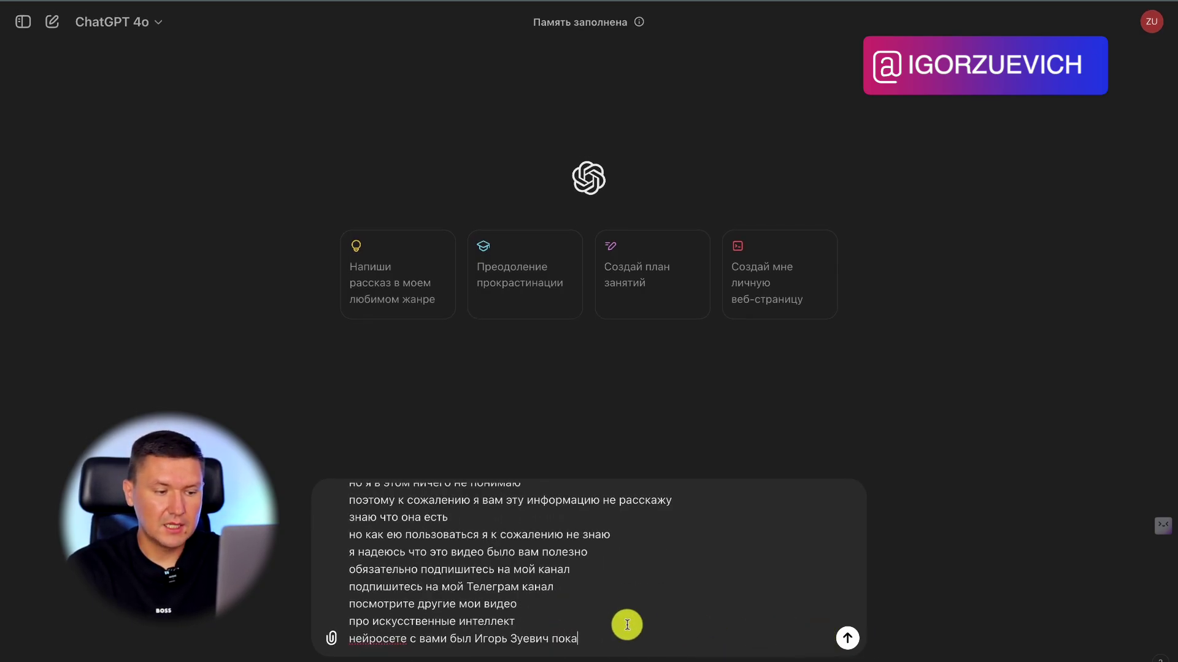
{"action": "scroll", "coordinate": [627, 624], "scroll_direction": "up", "scroll_amount": 5}
{"action": "scroll", "coordinate": [627, 625], "scroll_direction": "up", "scroll_amount": 10}
{"action": "left_click", "coordinate": [847, 638]}
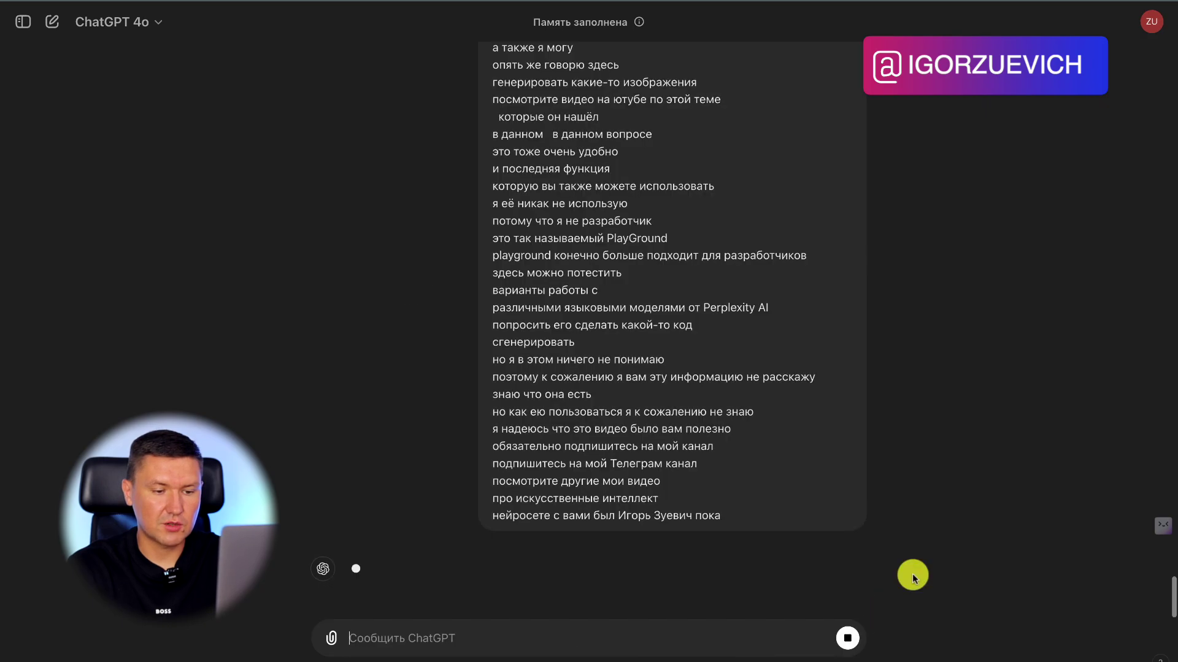
Look through the sent prompt and transcript from its opening instruction, and read GPT-4o's tweet and Instagram post.
{"action": "scroll", "coordinate": [982, 351], "scroll_direction": "up", "scroll_amount": 20}
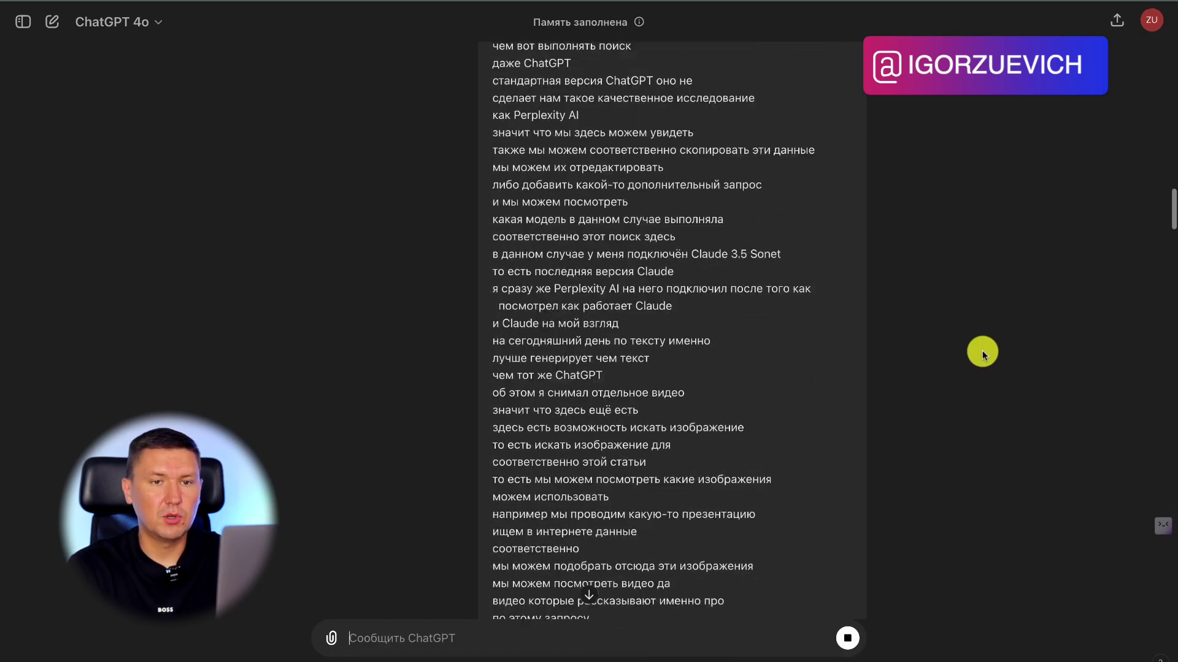
{"action": "scroll", "coordinate": [982, 350], "scroll_direction": "up", "scroll_amount": 20}
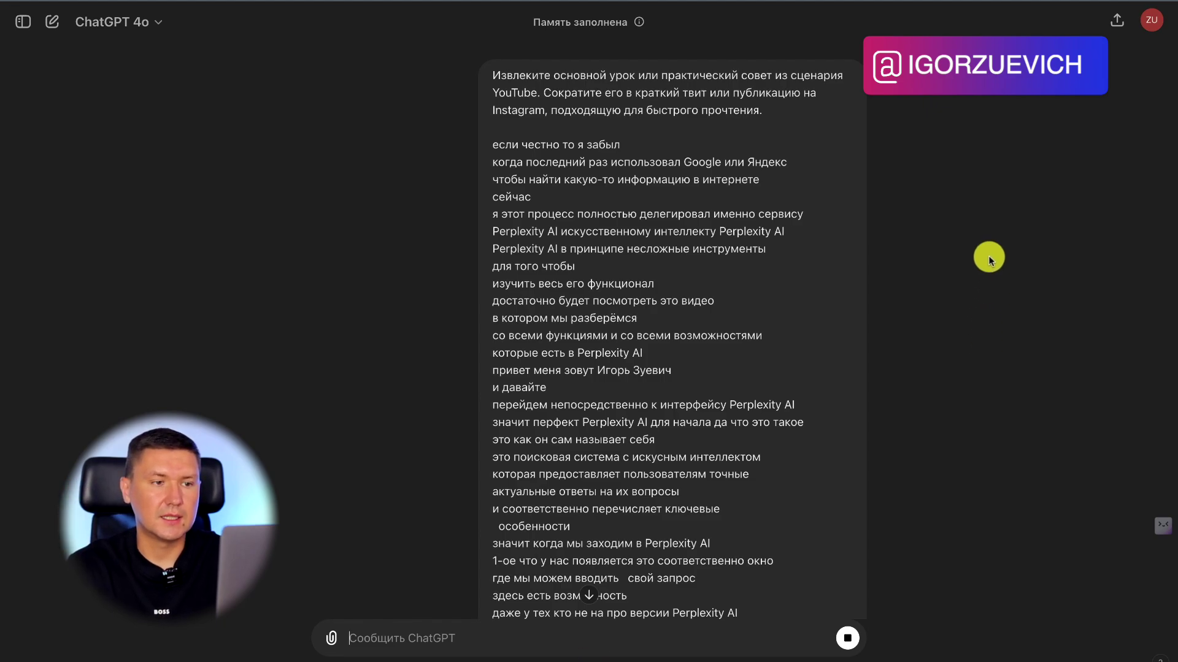
{"action": "scroll", "coordinate": [988, 257], "scroll_direction": "down", "scroll_amount": 20}
{"action": "scroll", "coordinate": [988, 258], "scroll_direction": "down", "scroll_amount": 20}
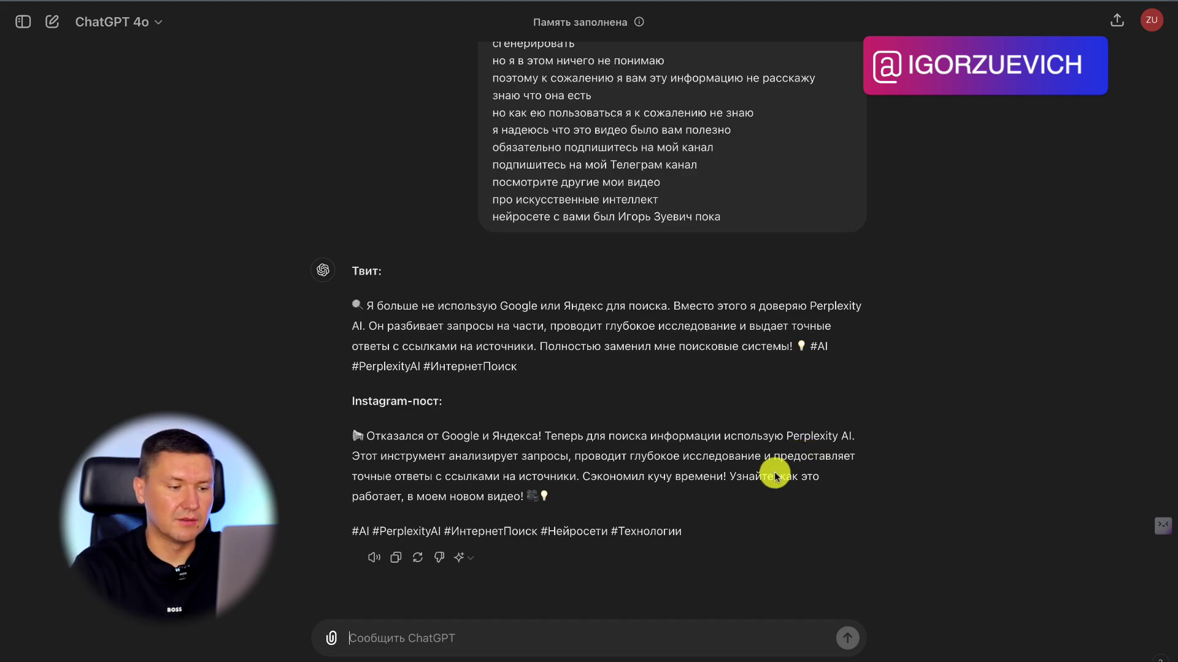
Regenerate the tweet and Instagram post with GPT-4o mini and review them against the transcript.
{"action": "left_click", "coordinate": [462, 557]}
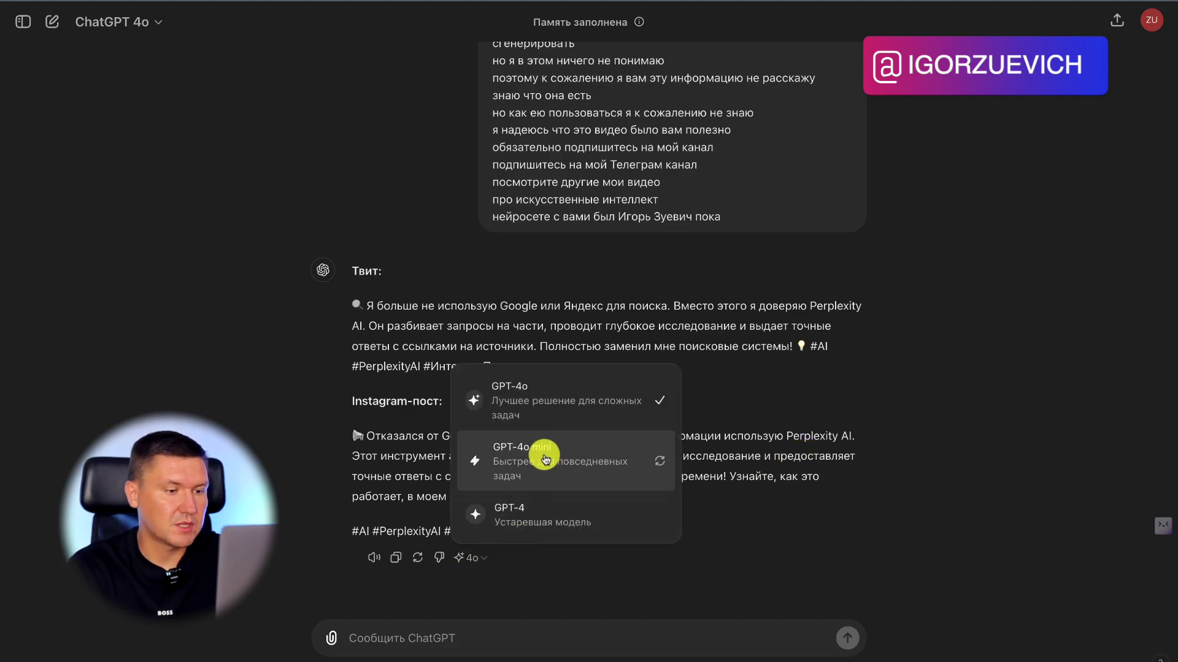
{"action": "key", "text": "Escape"}
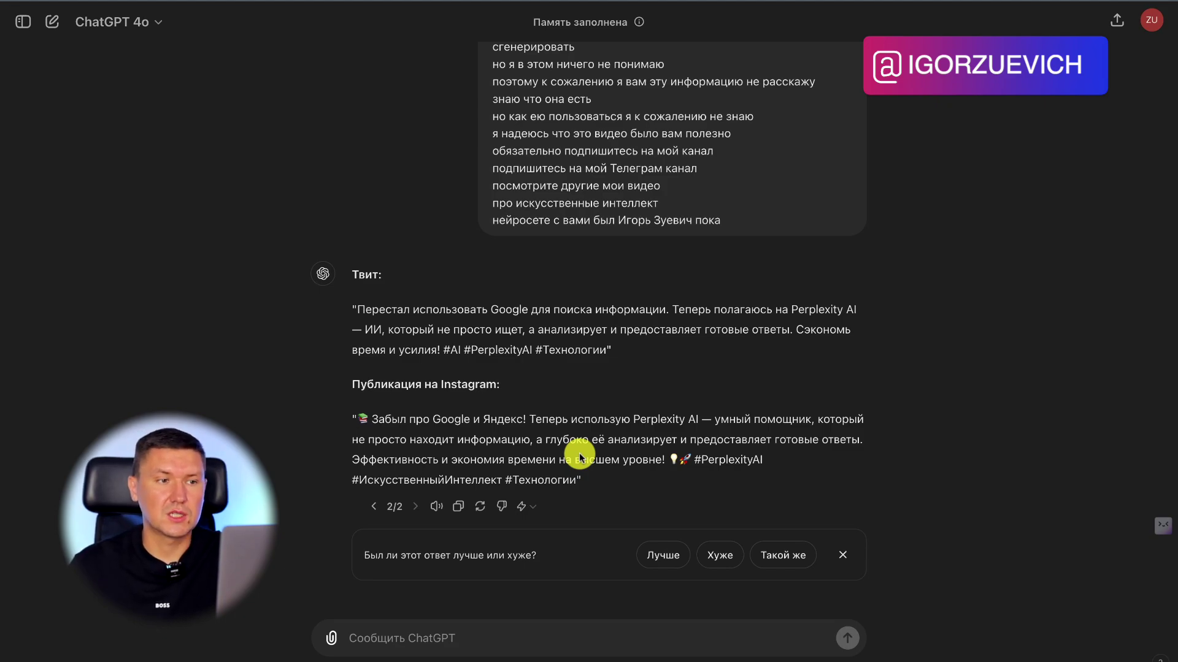
{"action": "scroll", "coordinate": [712, 184], "scroll_direction": "up", "scroll_amount": 20}
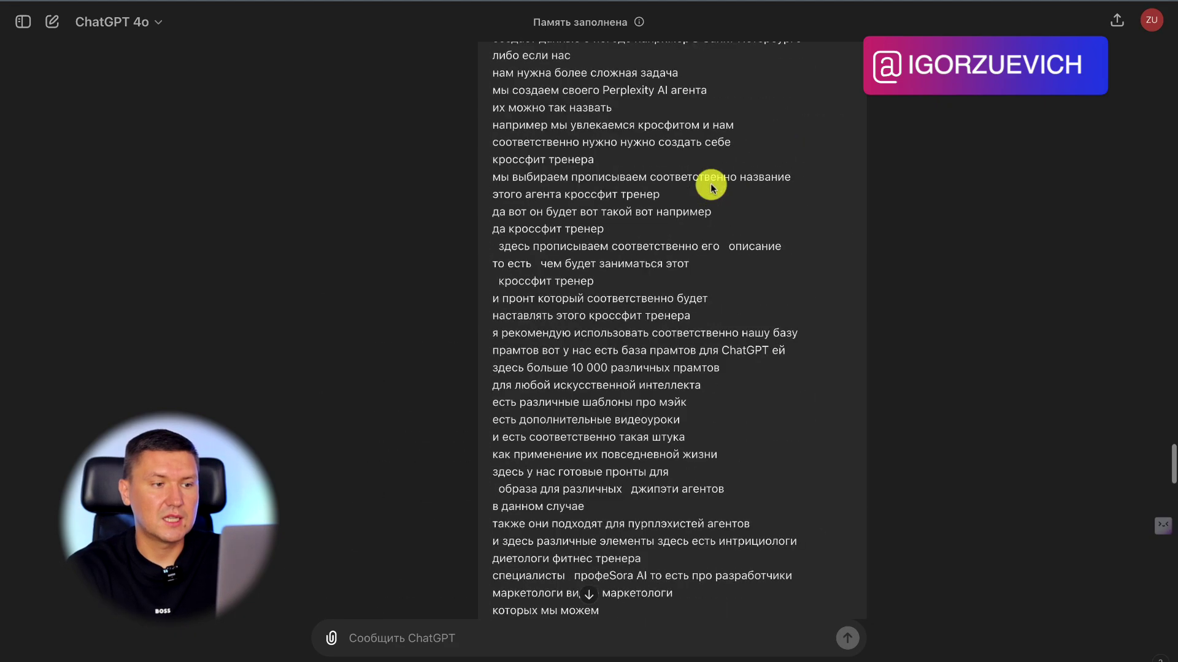
{"action": "scroll", "coordinate": [711, 184], "scroll_direction": "down", "scroll_amount": 20}
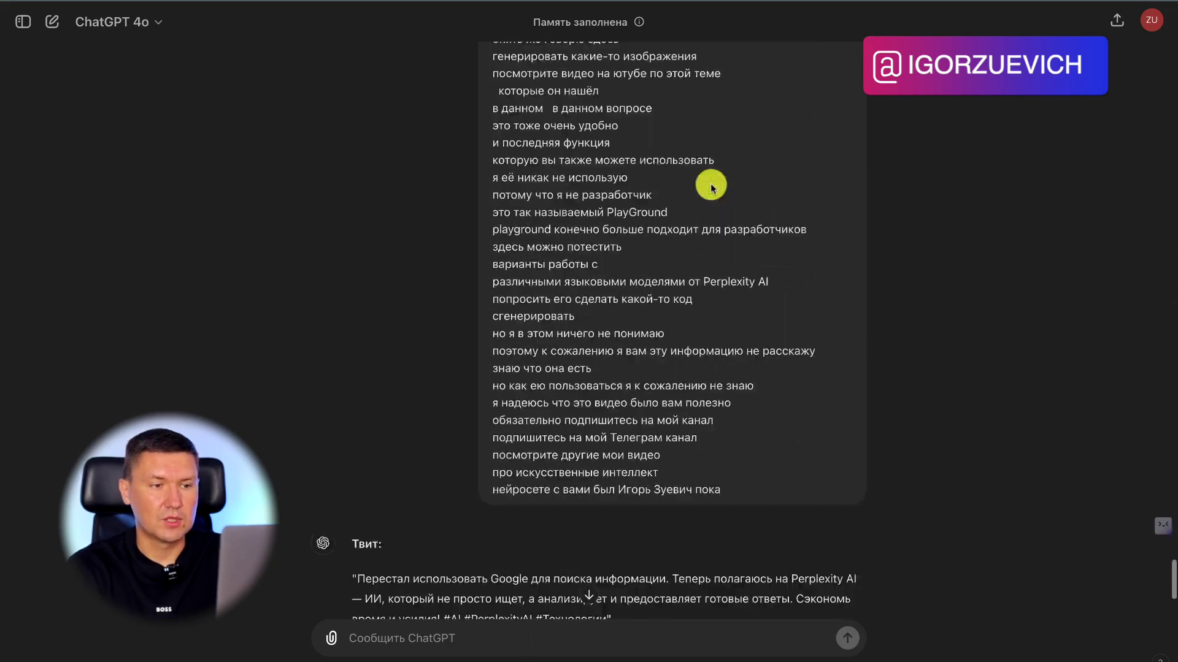
{"action": "scroll", "coordinate": [712, 184], "scroll_direction": "down", "scroll_amount": 20}
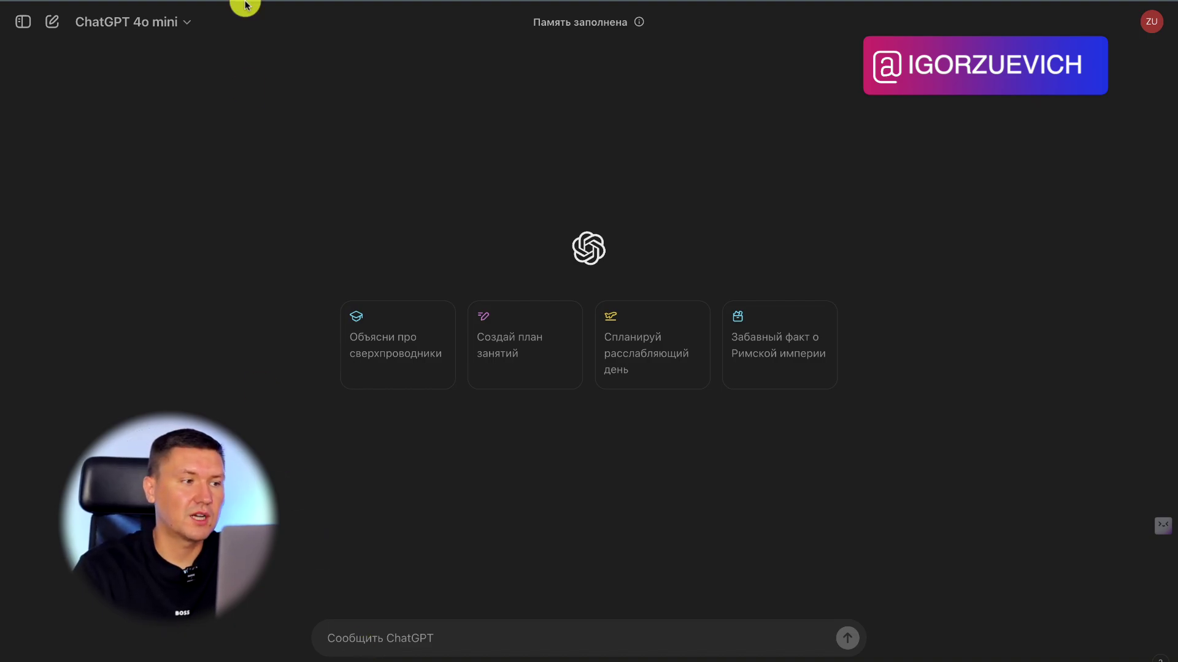
Switch the new chat's model to GPT-4o, try GPT-4o mini, and return to GPT-4o.
{"action": "left_click", "coordinate": [149, 21]}
{"action": "left_click", "coordinate": [150, 85]}
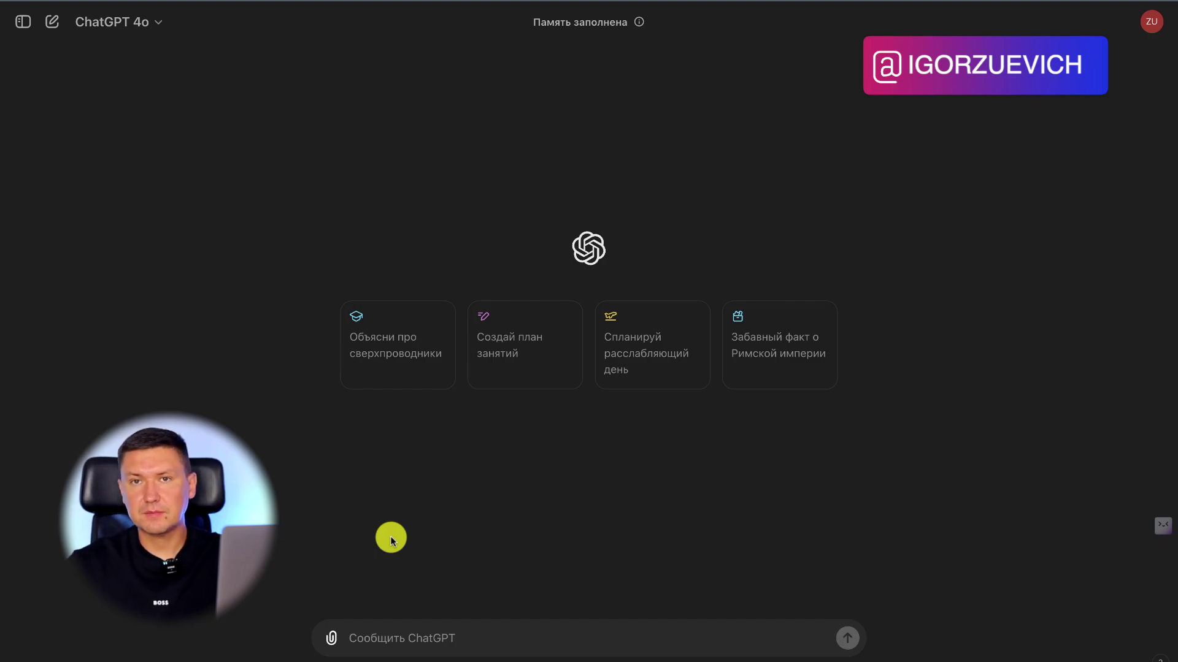
{"action": "left_click", "coordinate": [148, 18]}
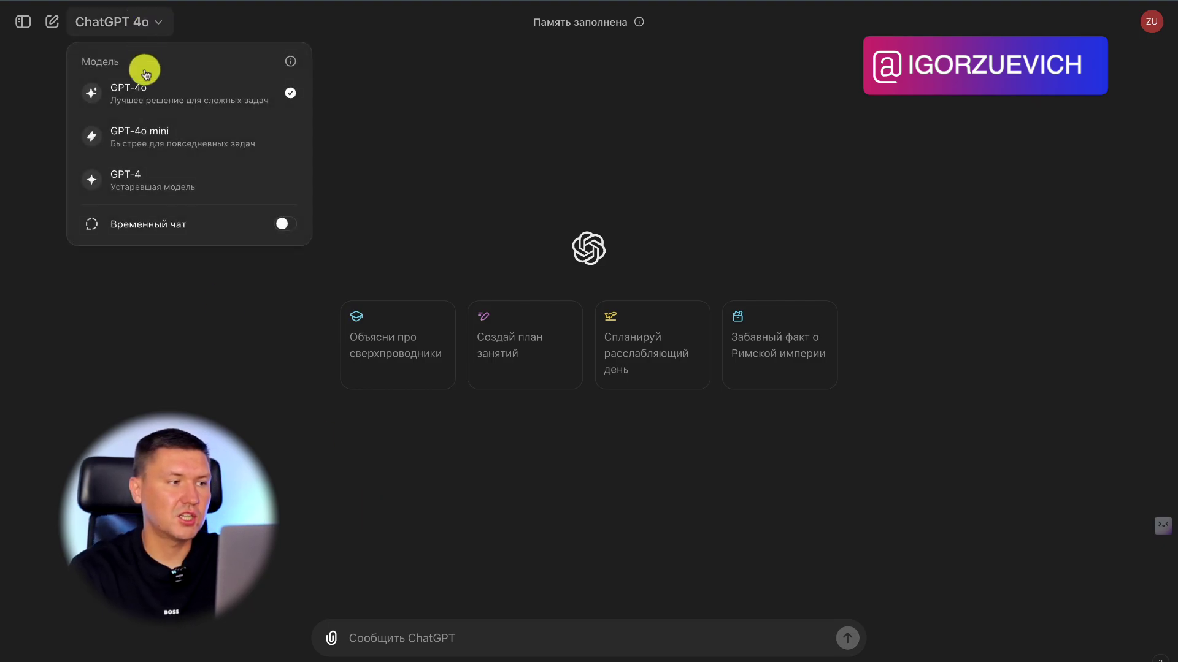
{"action": "left_click", "coordinate": [218, 144]}
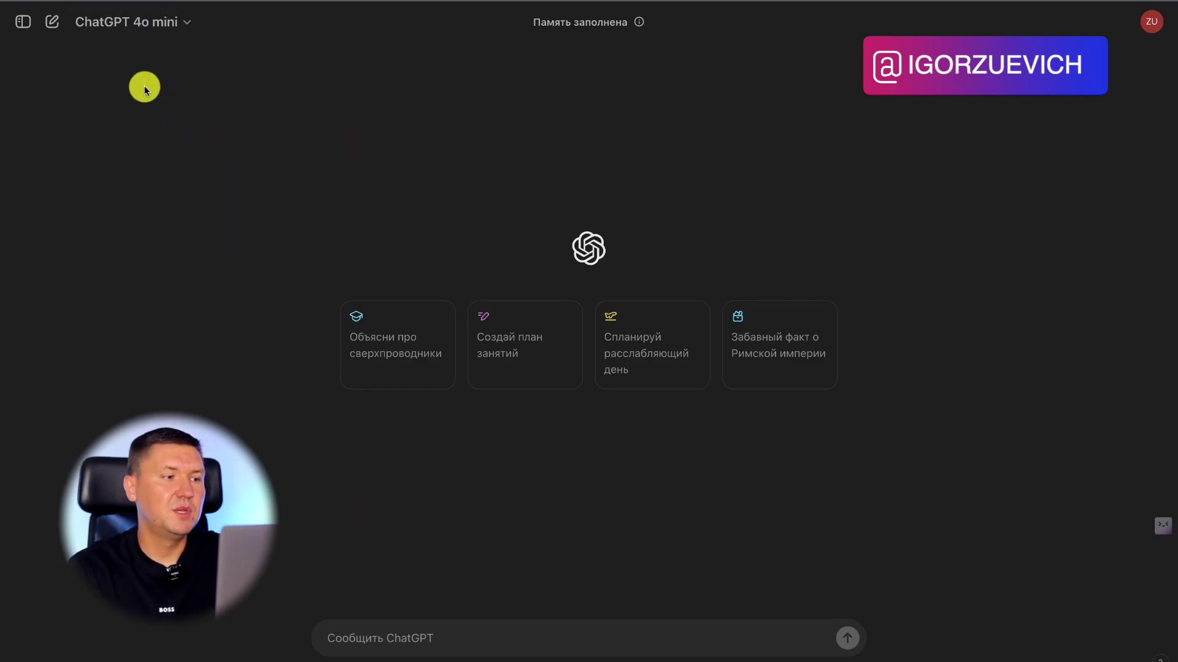
{"action": "left_click", "coordinate": [169, 23]}
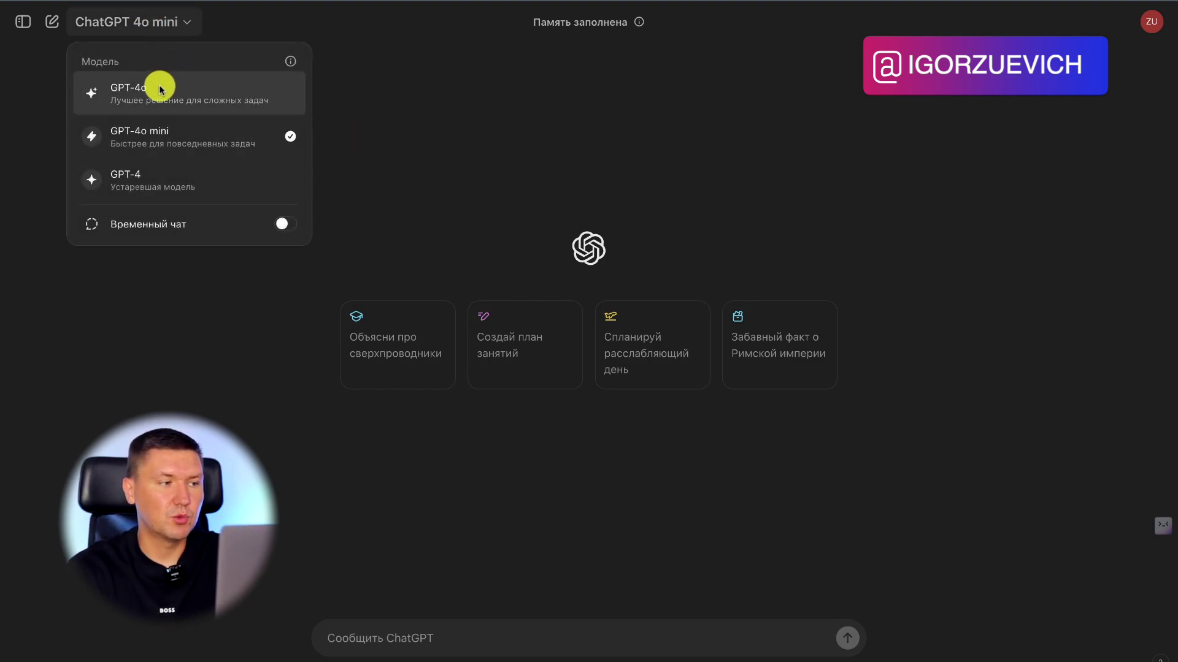
{"action": "left_click", "coordinate": [160, 81]}
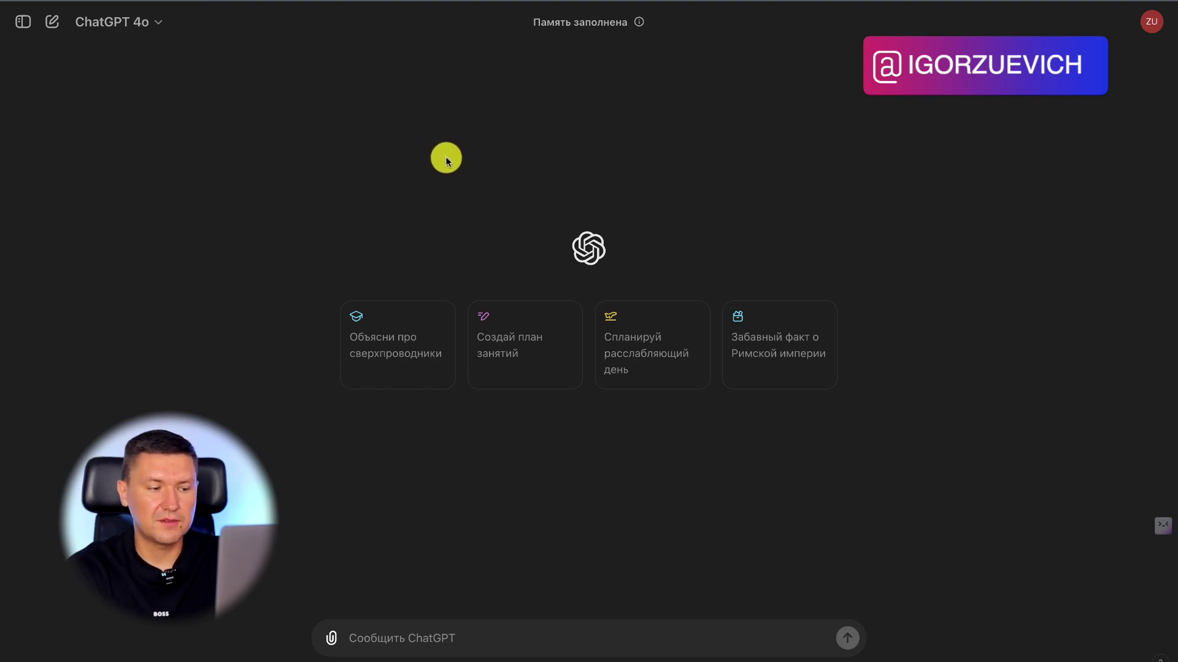